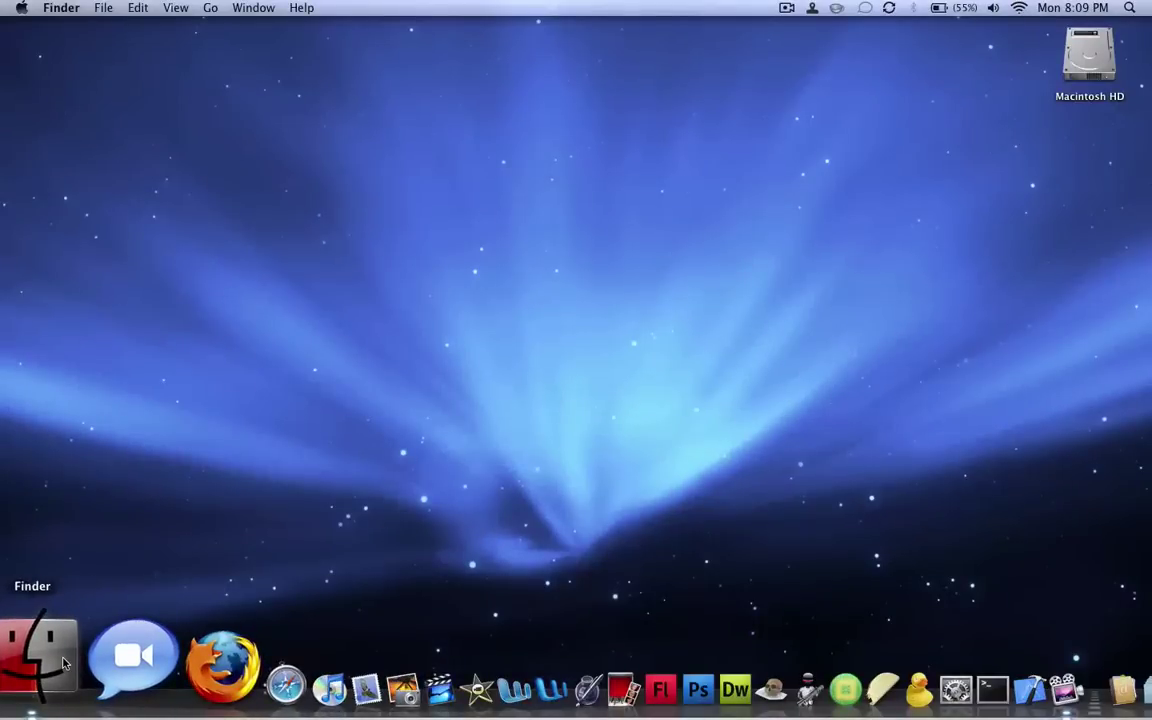
Open a Finder window on the home folder and bring the Dock back into view.
click(65, 663)
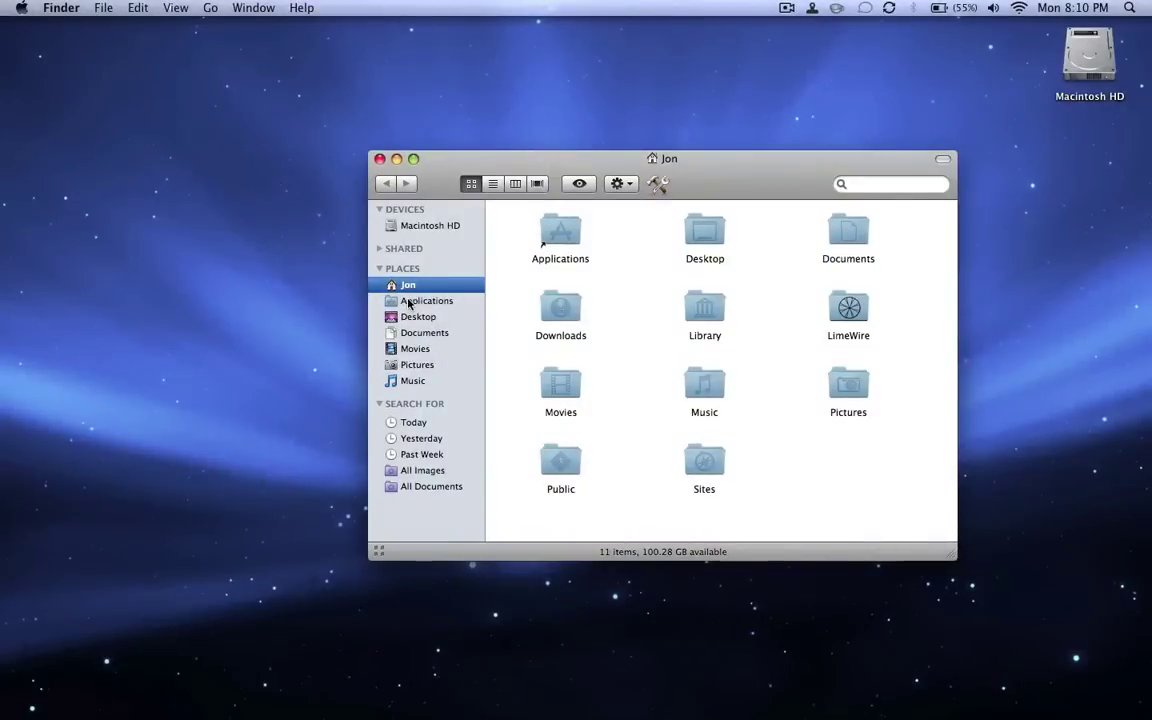
key(Down)
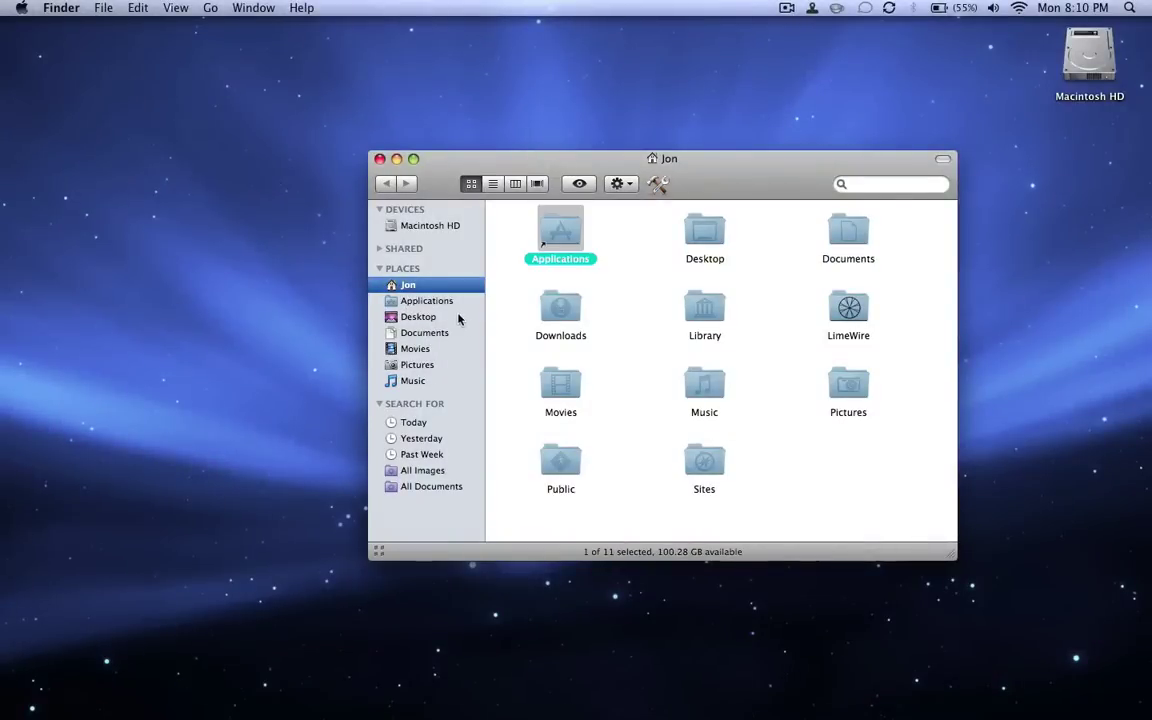
click(489, 331)
key(super+alt+d)
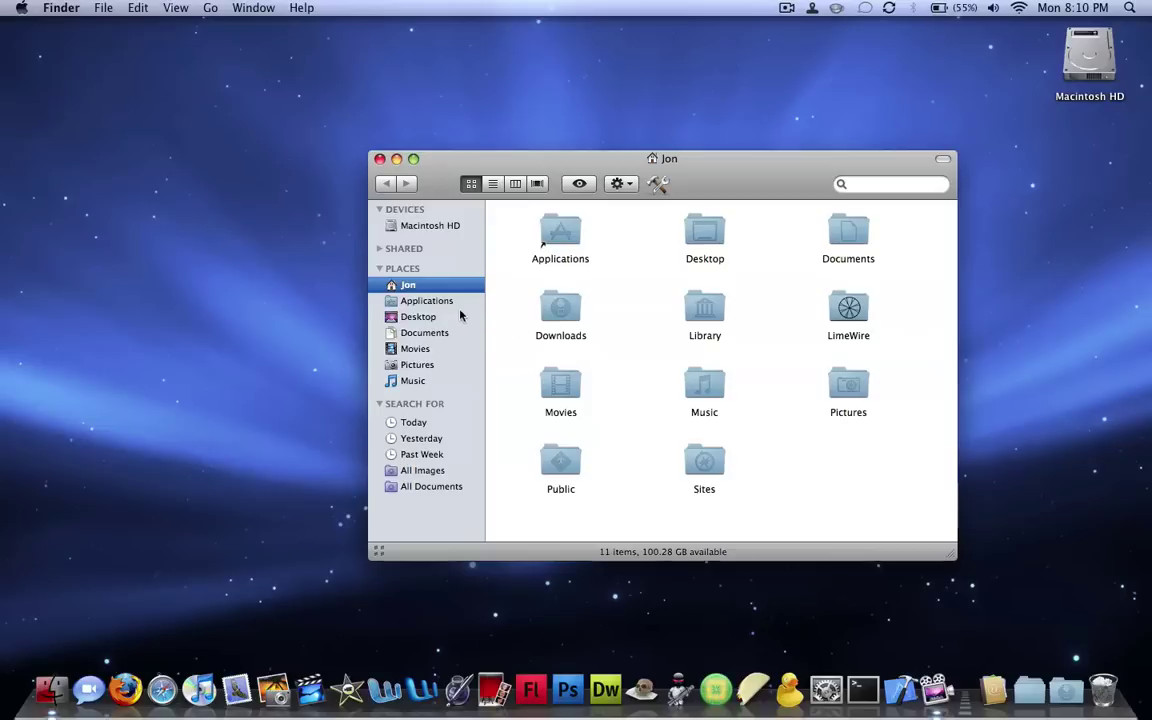
Scroll the Applications folder past Caffeine and LeoColorBar until LiteIcon comes into view.
click(427, 301)
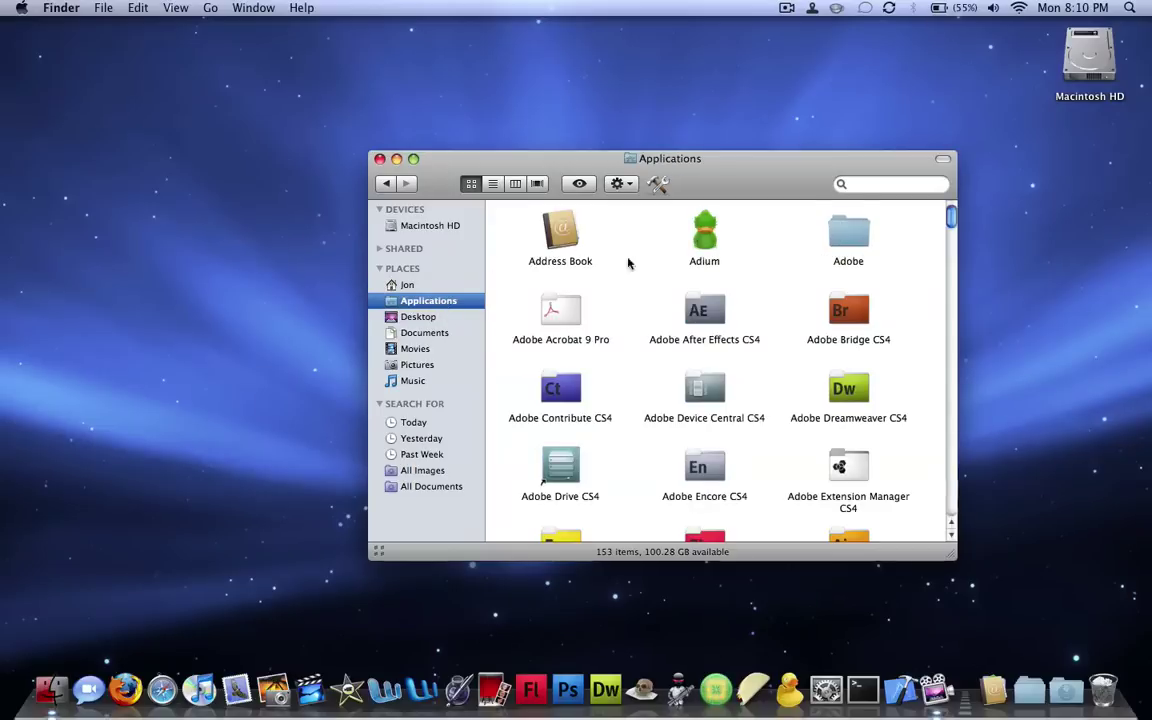
scroll(632, 265, down, 10)
scroll(640, 276, down, 12)
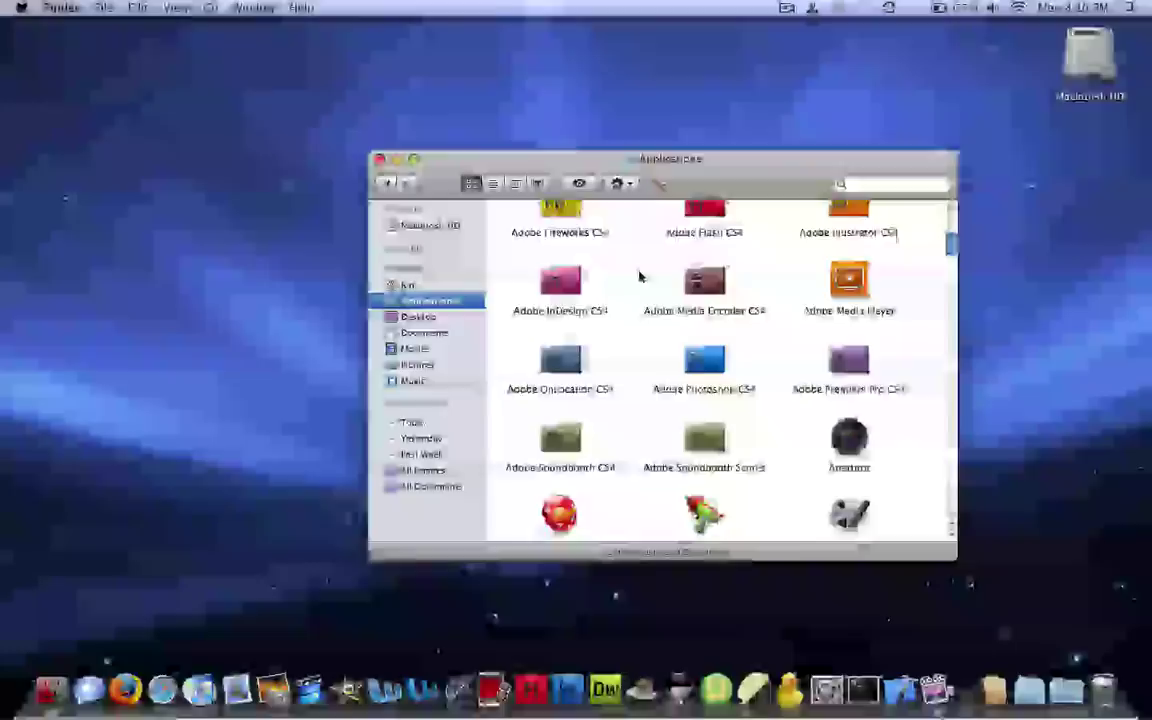
scroll(640, 276, down, 3)
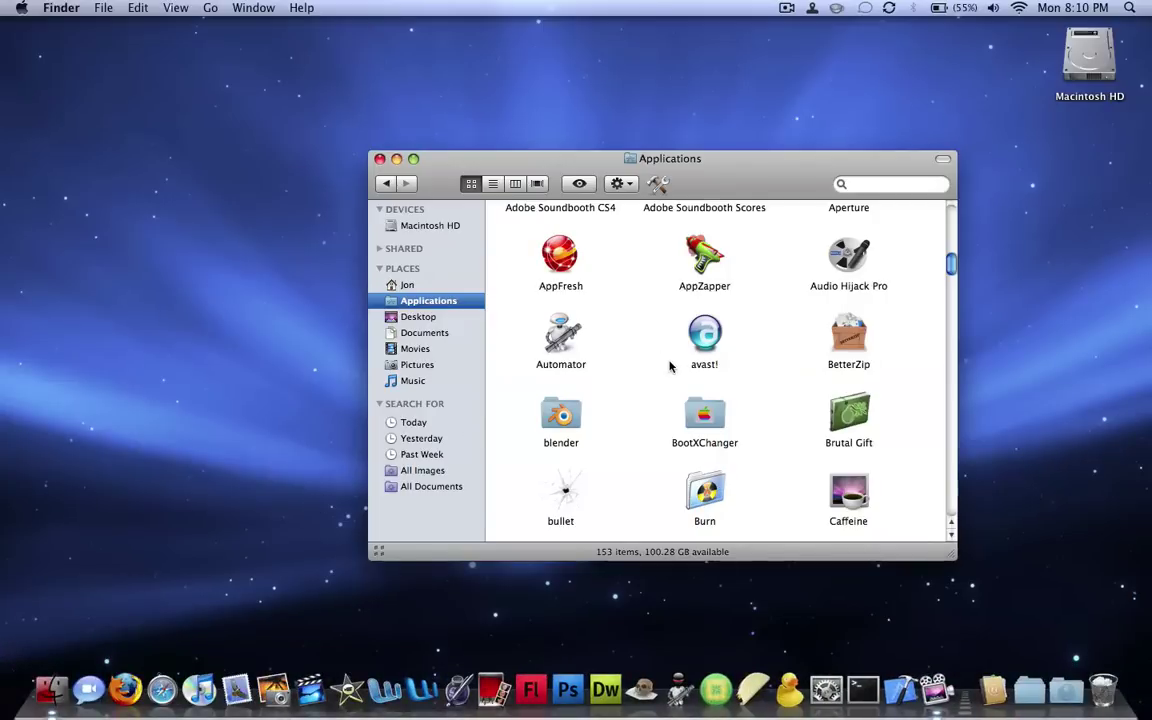
scroll(670, 385, down, 6)
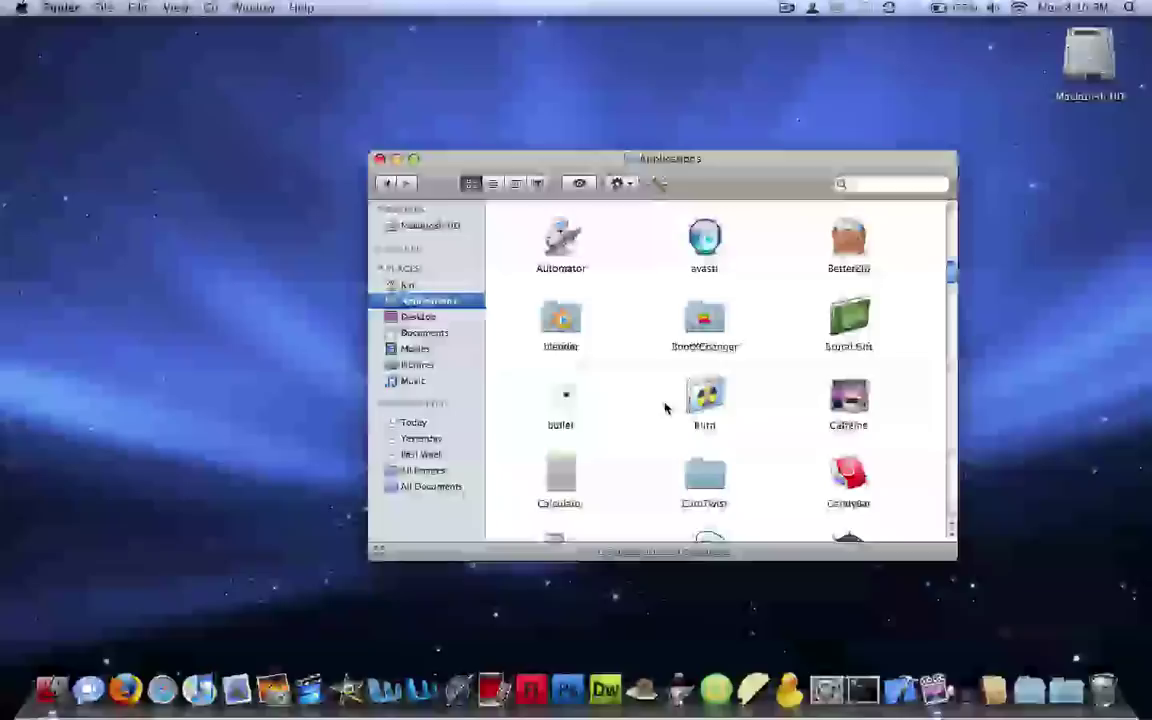
click(707, 276)
key(c)
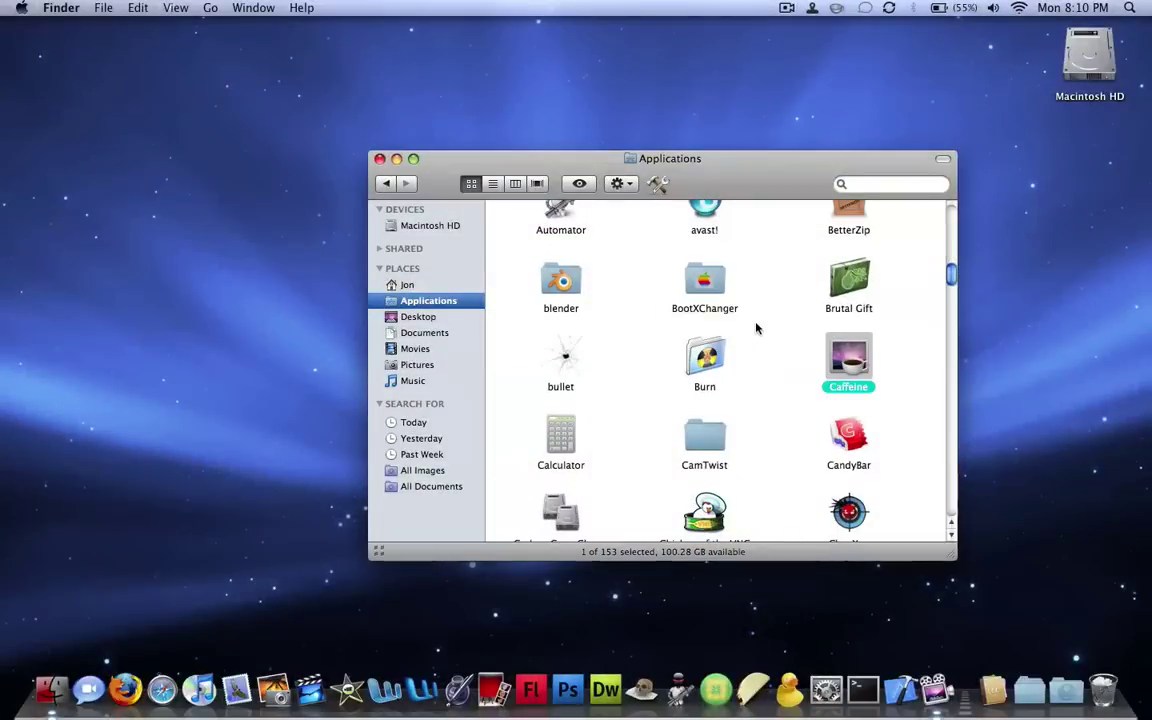
scroll(756, 328, down, 2)
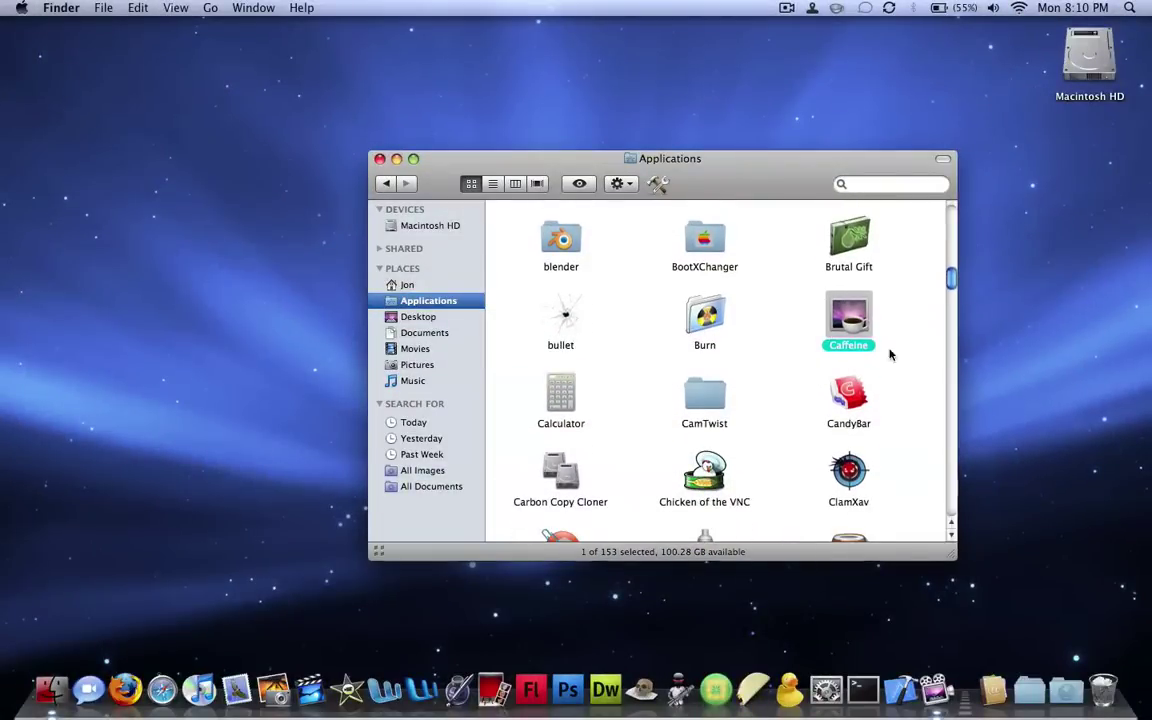
drag(951, 278, 952, 322)
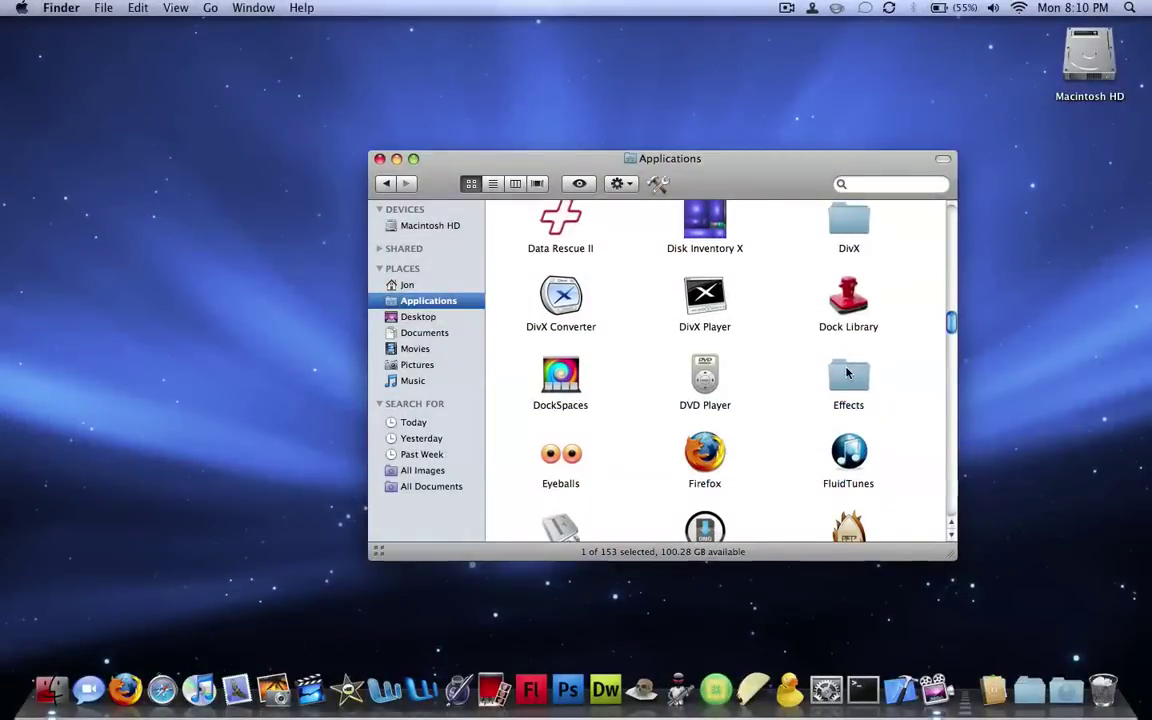
key(l)
scroll(825, 416, down, 5)
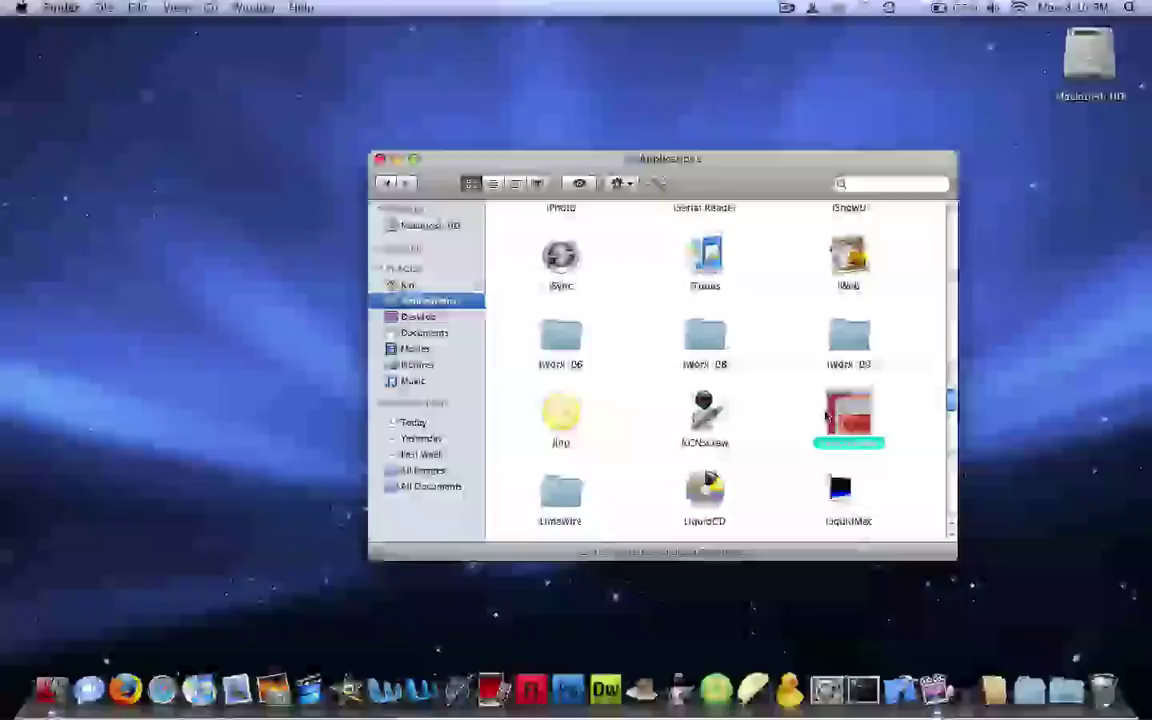
scroll(760, 430, down, 1)
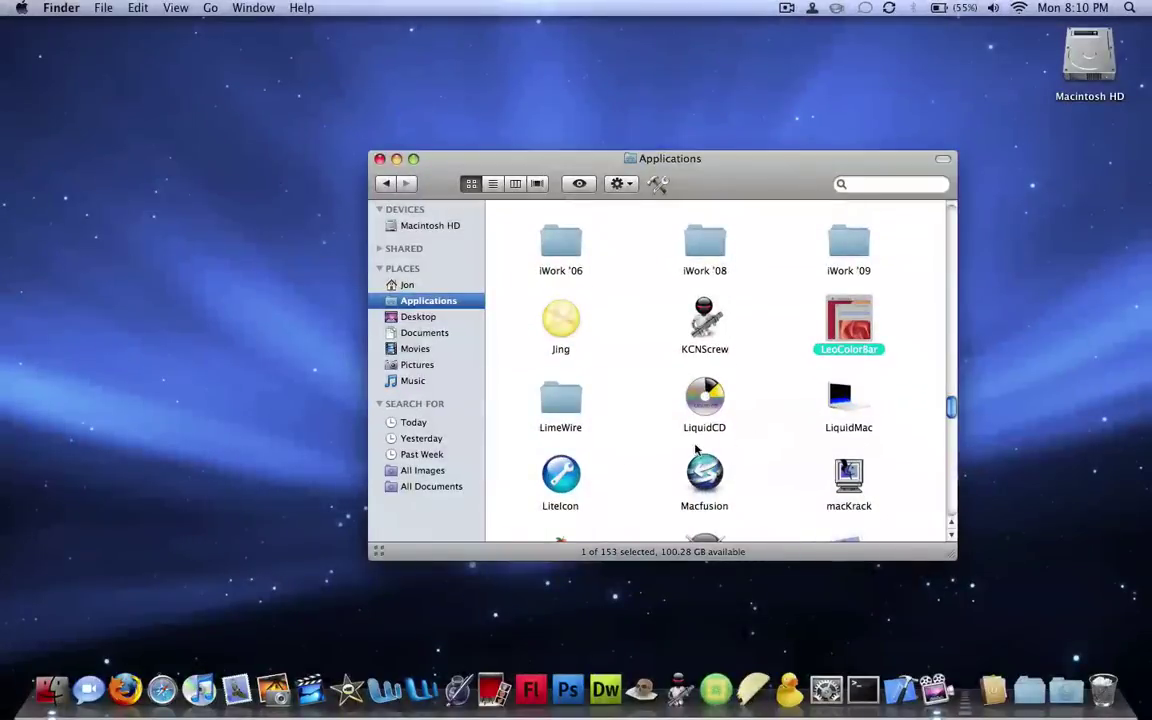
Launch LiteIcon, move its window up-left, browse the Folders, Devices and Others icons, ending on Dock.
double_click(562, 475)
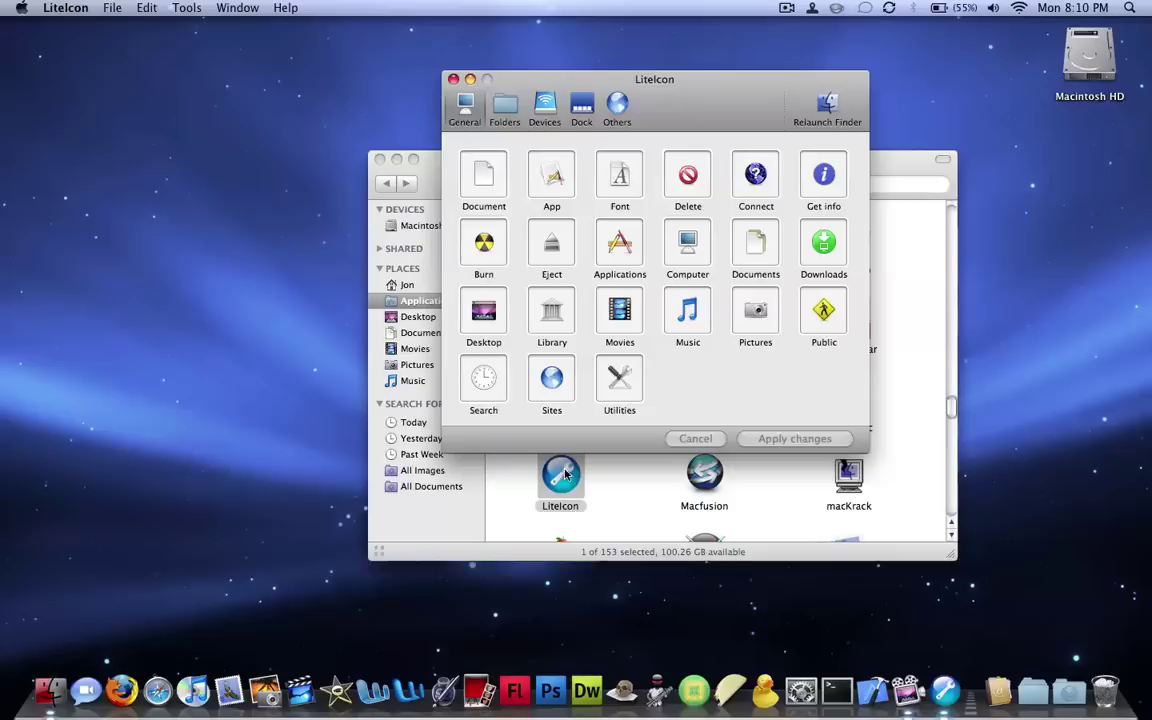
drag(738, 70, 505, 124)
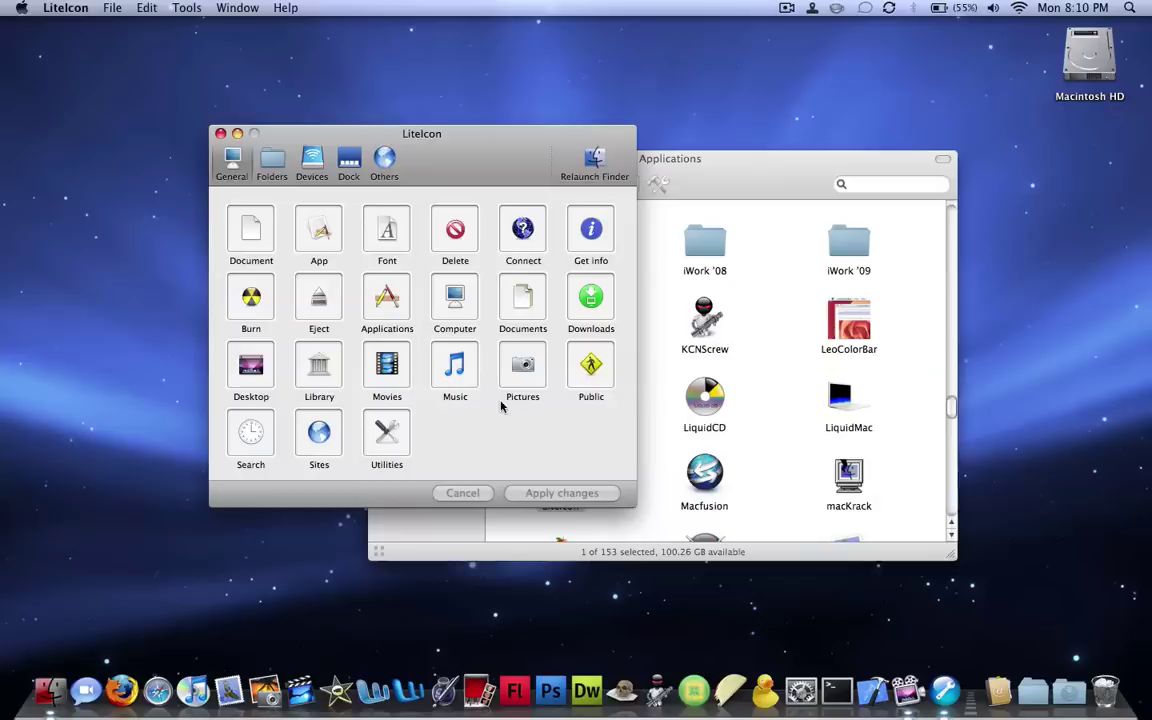
click(271, 165)
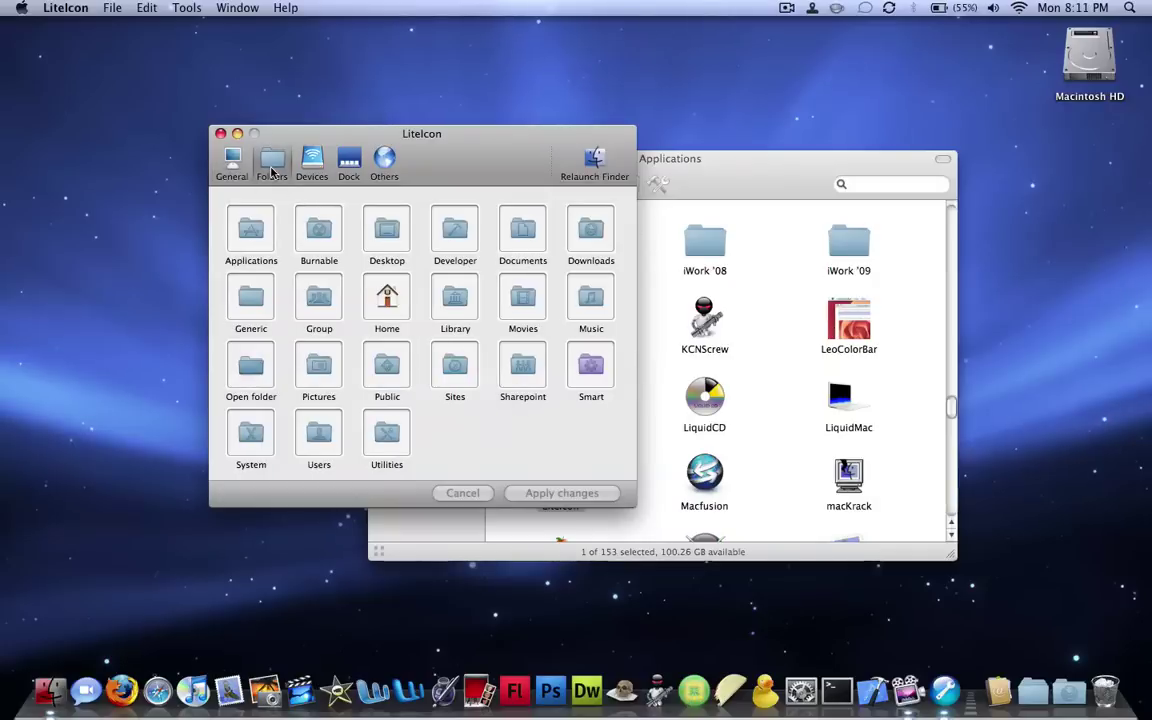
click(313, 166)
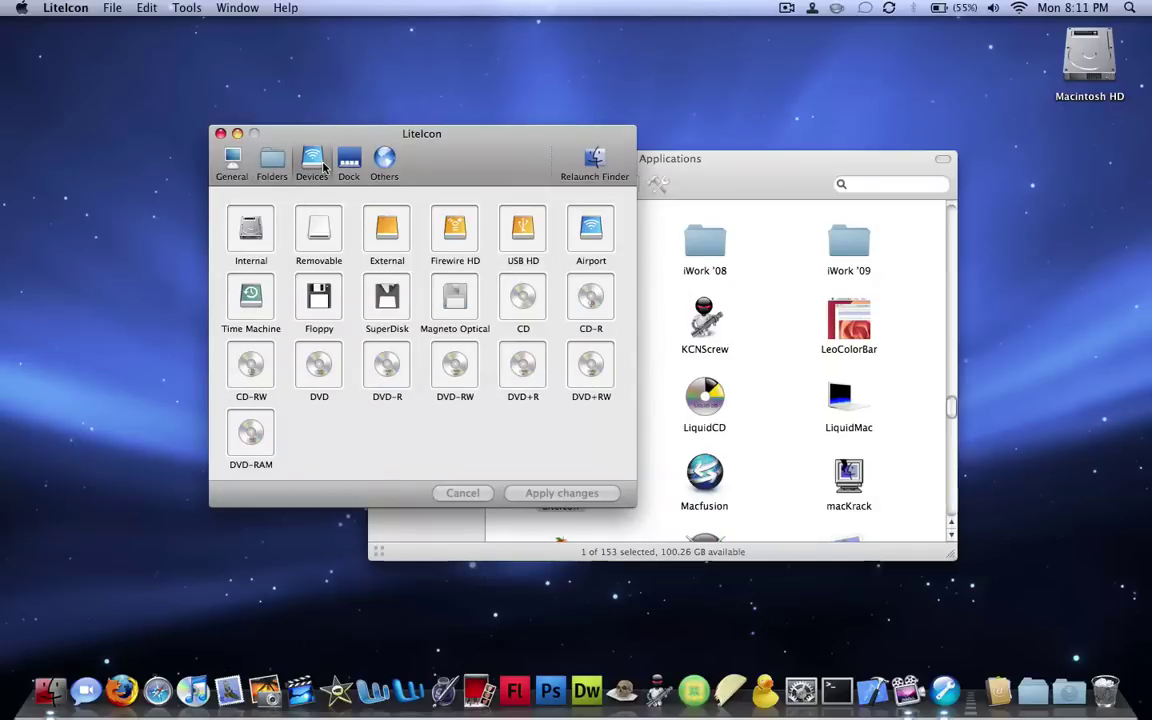
click(349, 162)
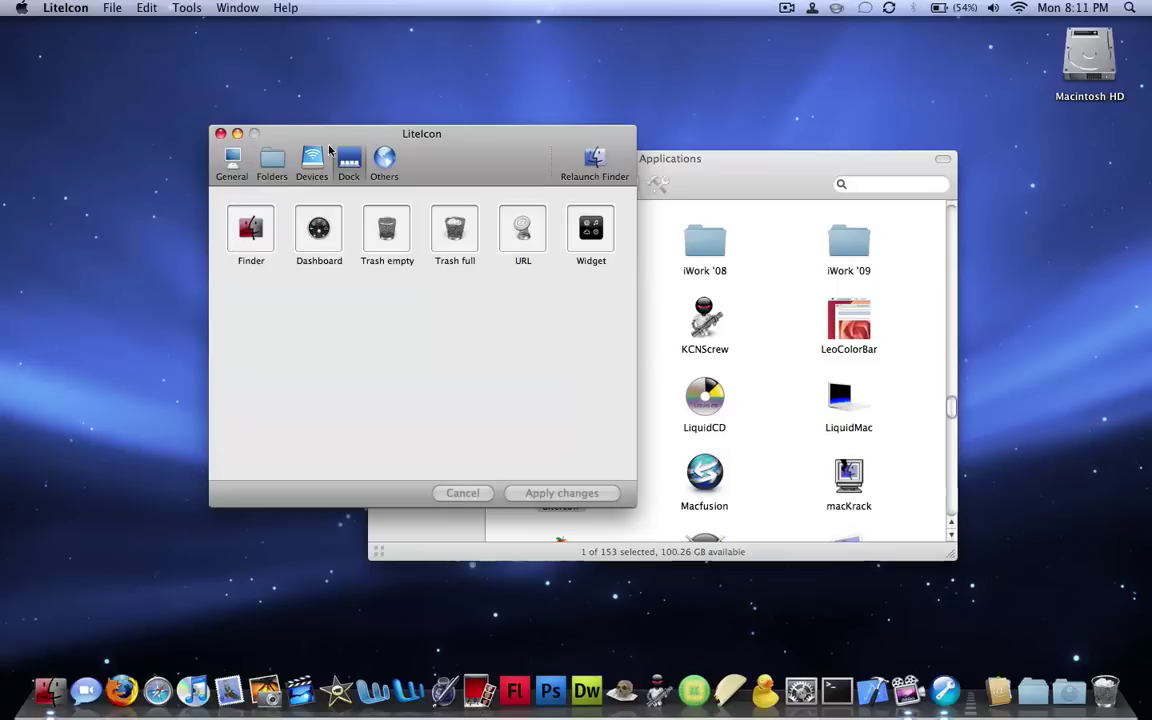
click(377, 162)
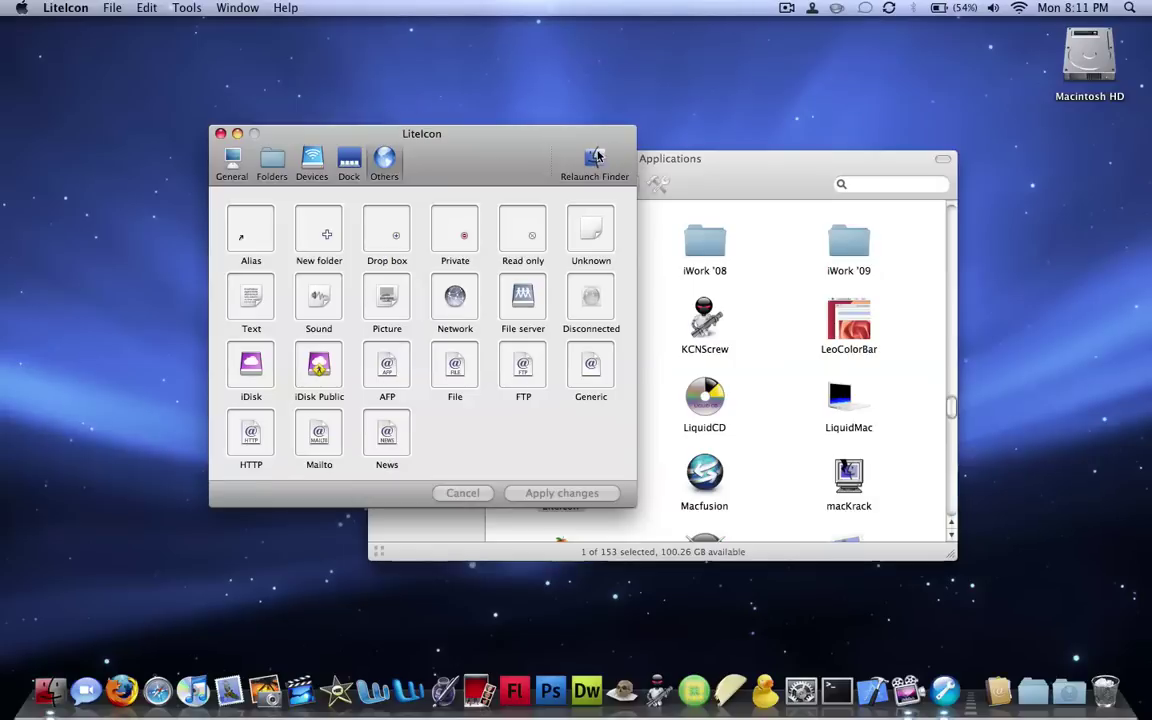
click(344, 170)
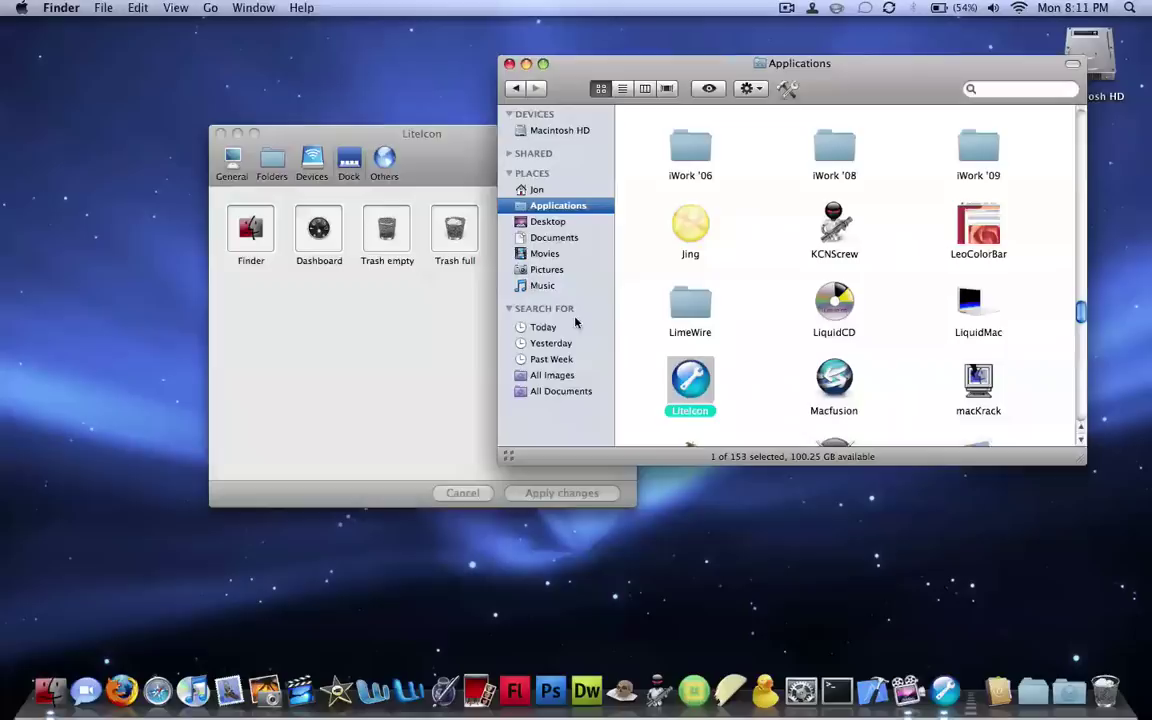
Show the Get Info windows for LiquidCD and Macfusion.
click(835, 318)
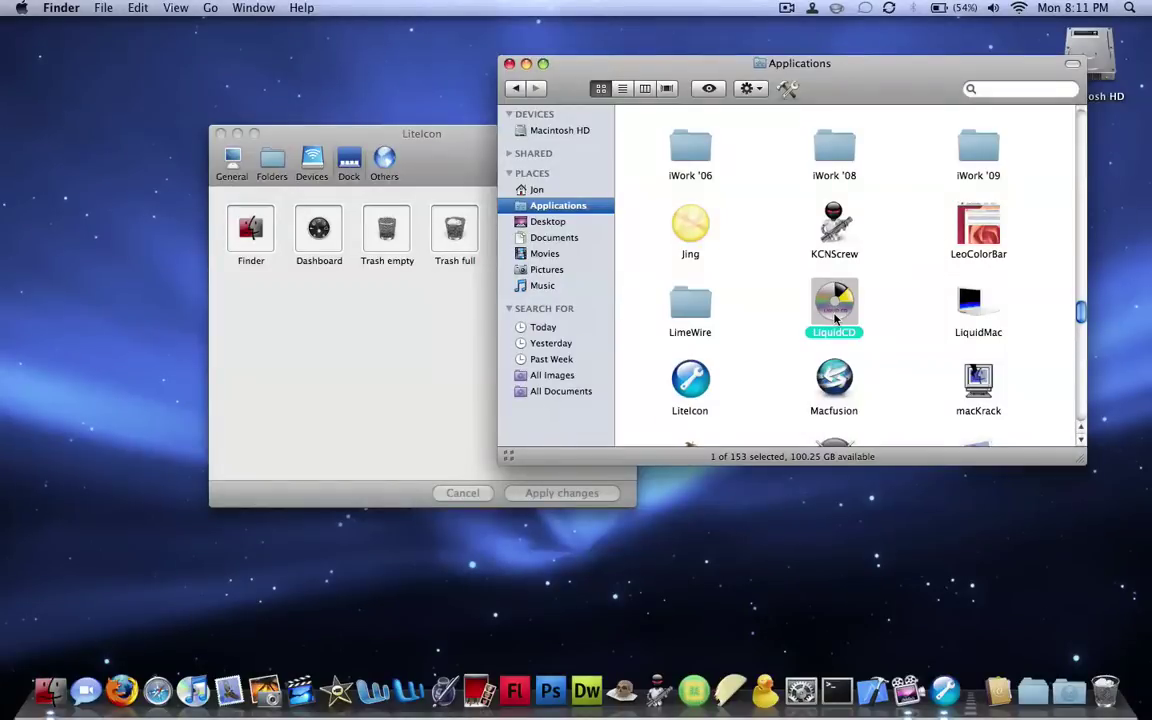
key(super+i)
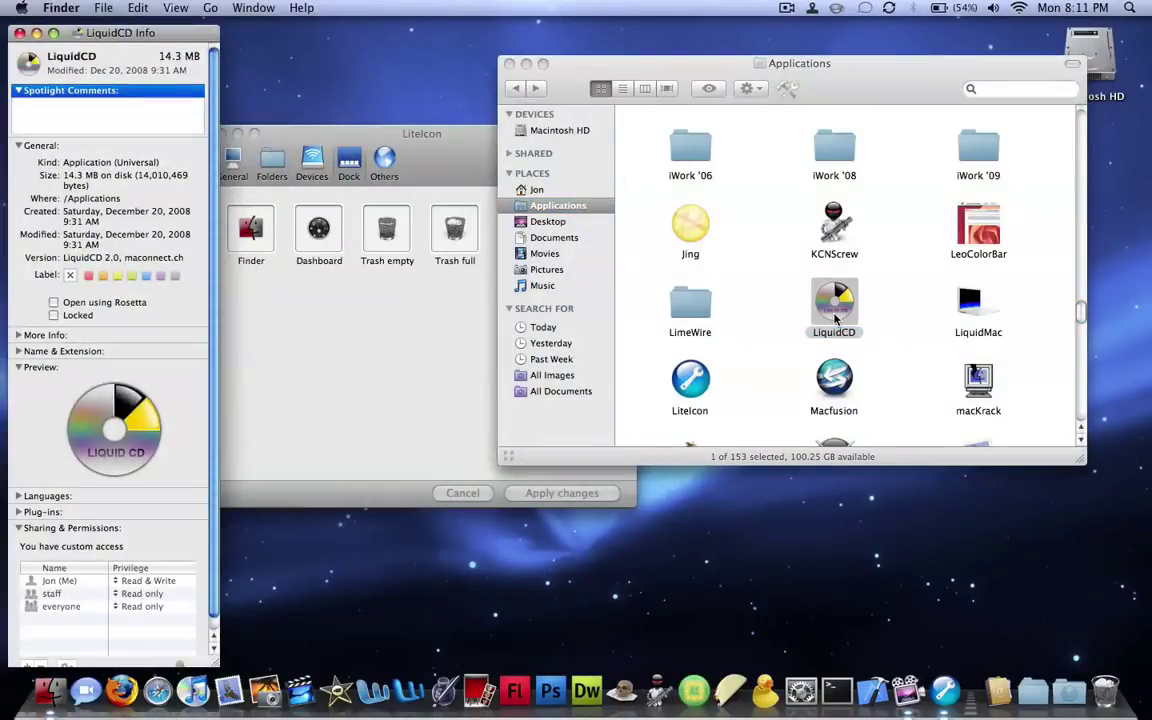
click(849, 377)
key(super+i)
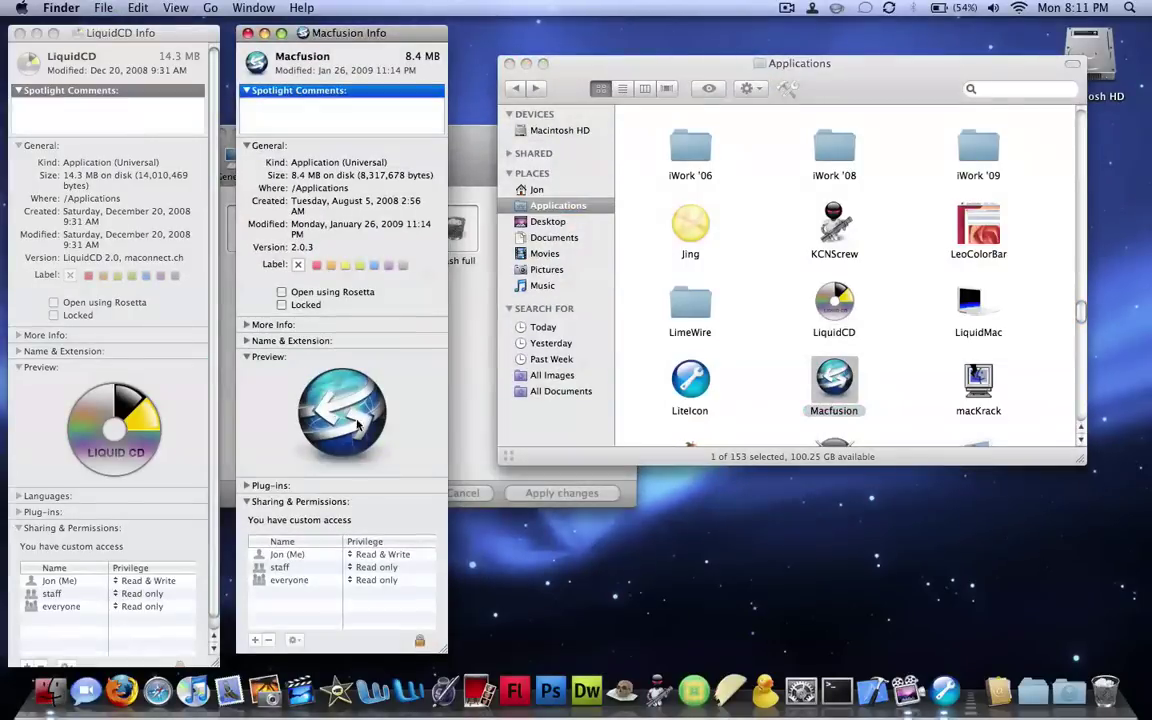
drag(349, 410, 284, 336)
Close the Macfusion and LiquidCD info windows and the Applications window.
click(249, 33)
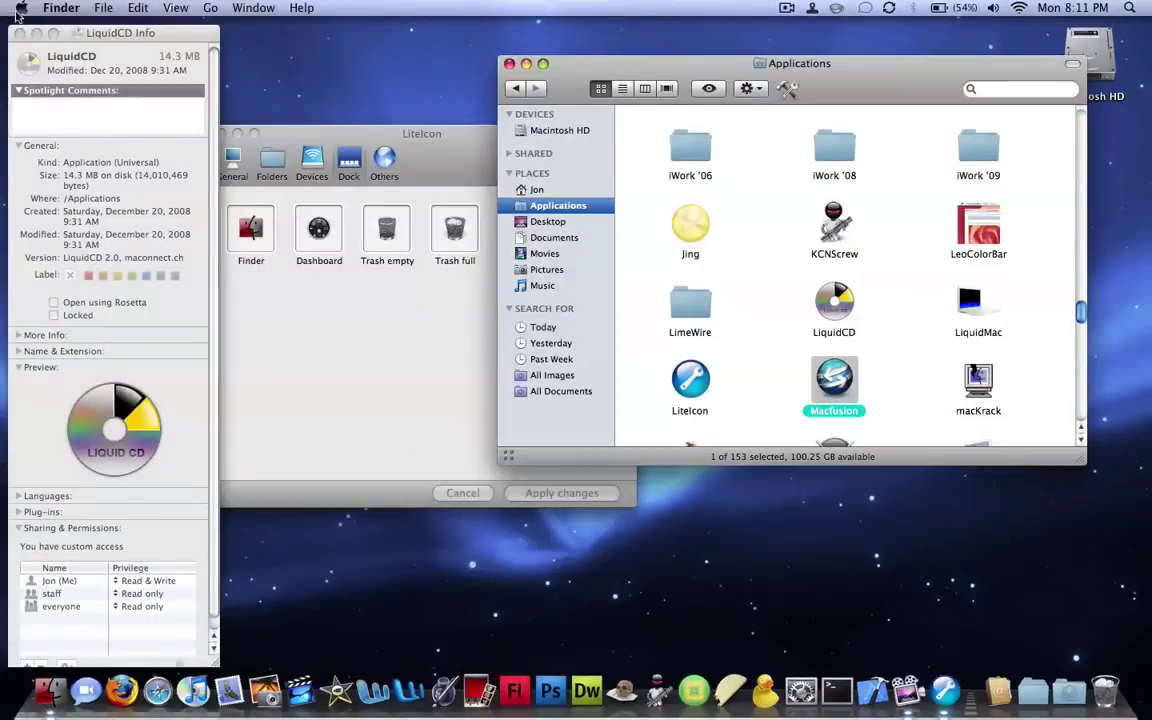
click(19, 33)
key(super+w)
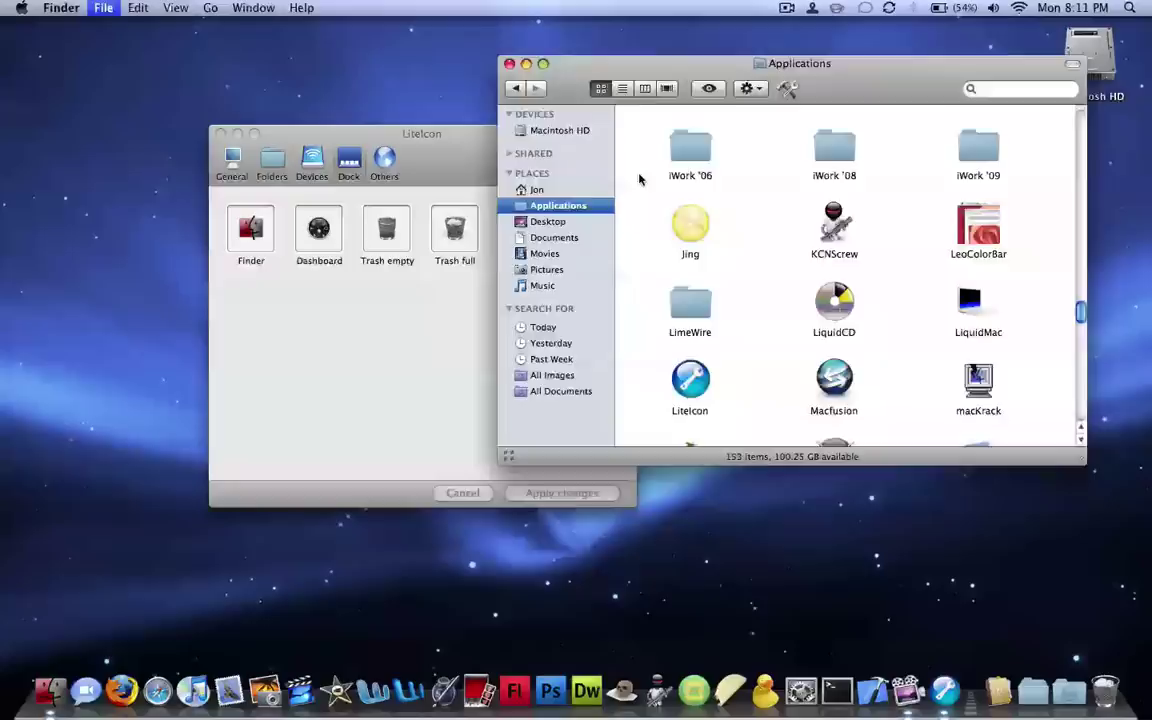
Launch Firefox and load interfacelift.com from the address suggestion, scrolling its wallpaper page.
click(112, 660)
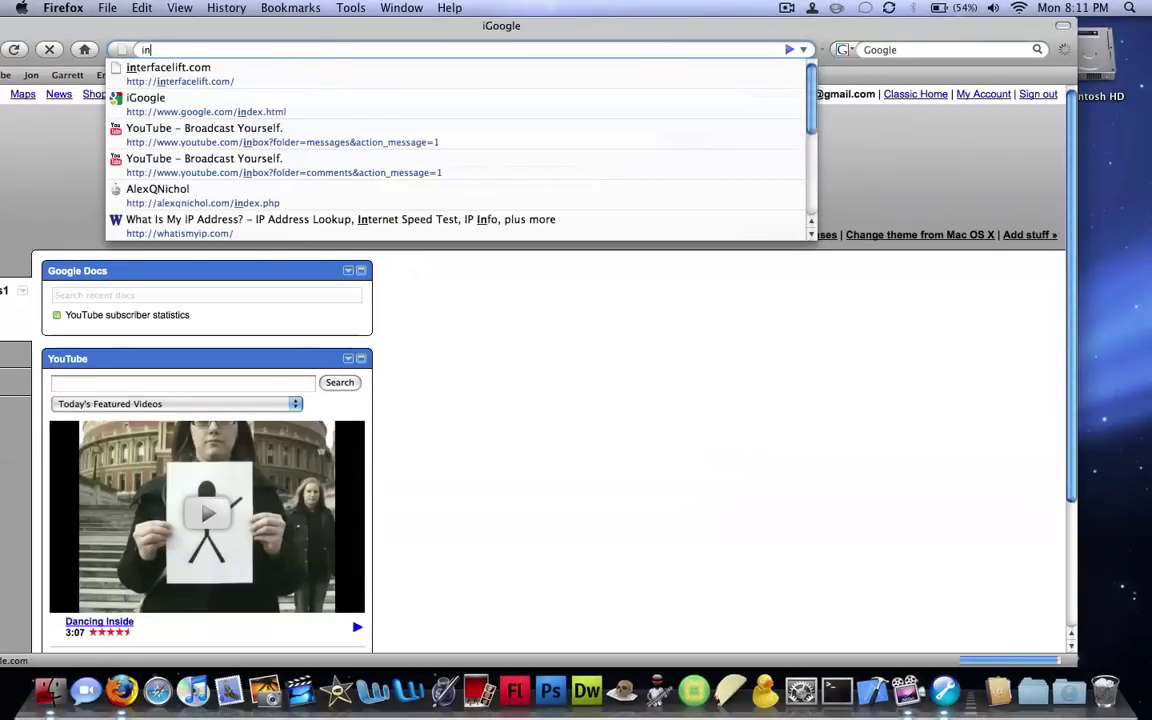
key(Down)
key(Return)
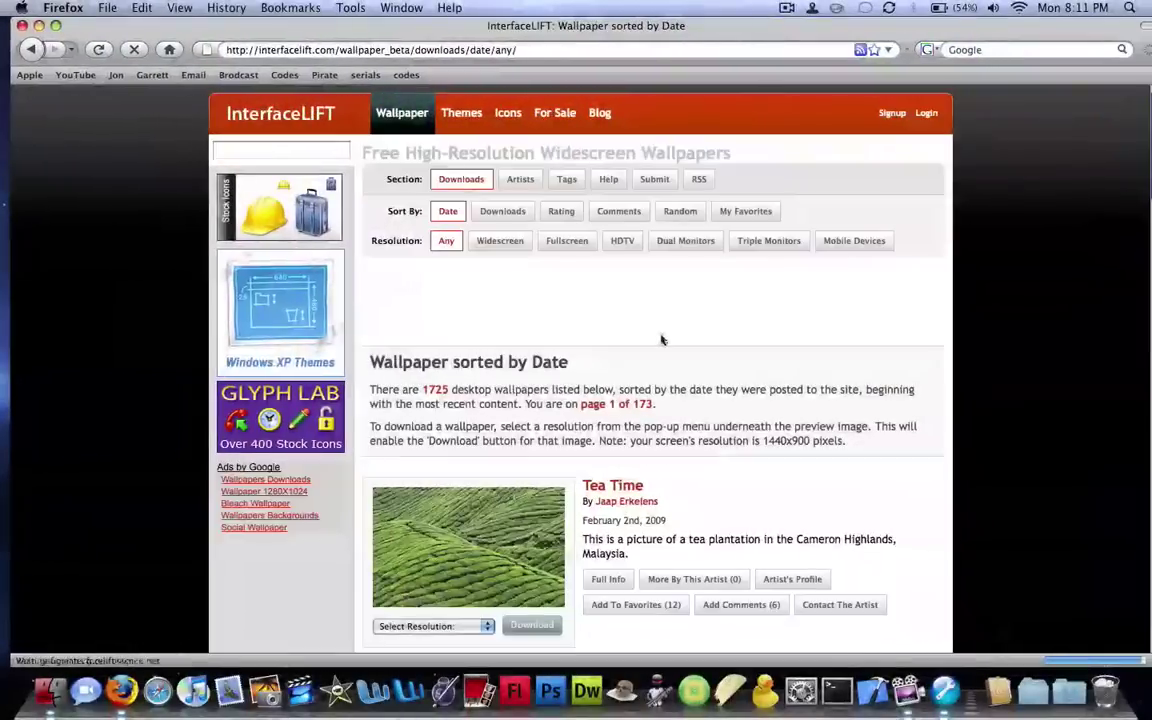
scroll(662, 340, down, 2)
scroll(662, 340, down, 6)
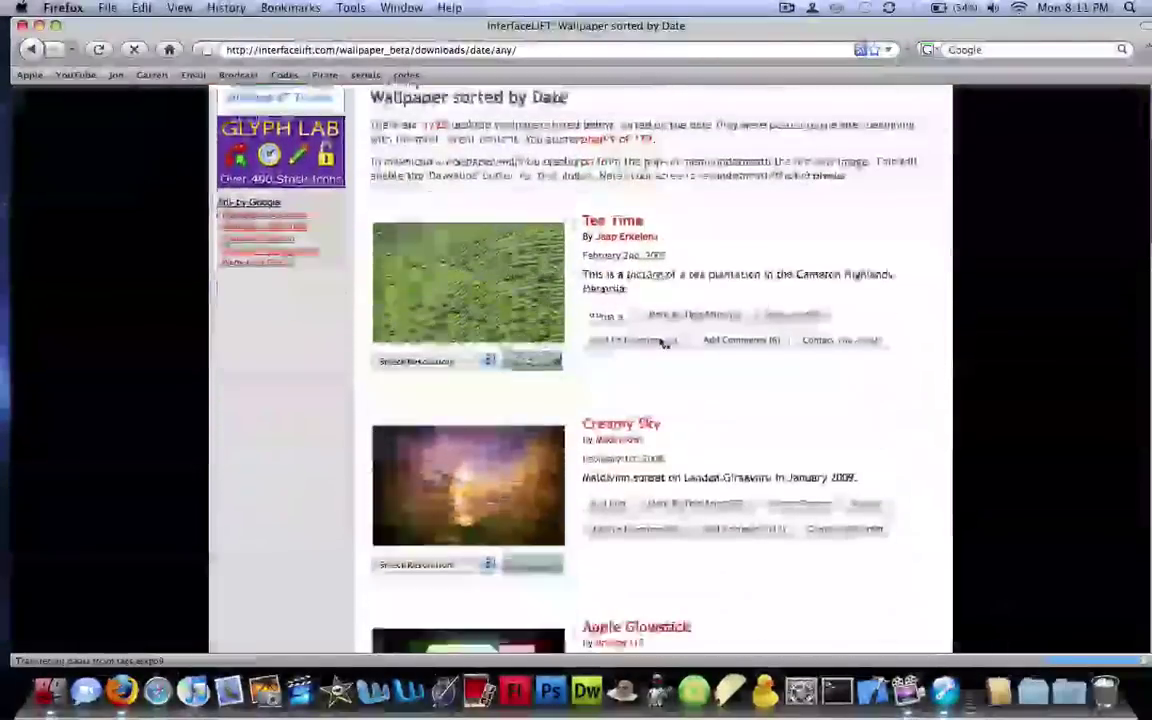
scroll(593, 325, up, 7)
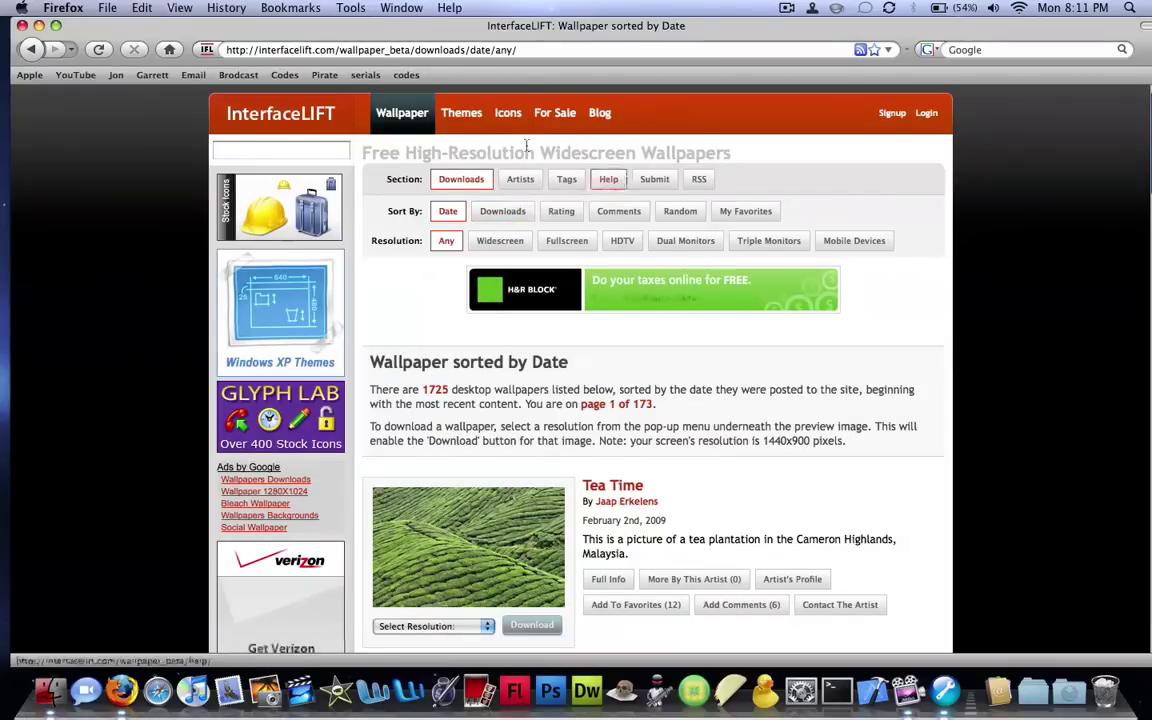
Go to InterfaceLIFT's Mac OS X icons page and scroll down its listing.
click(508, 113)
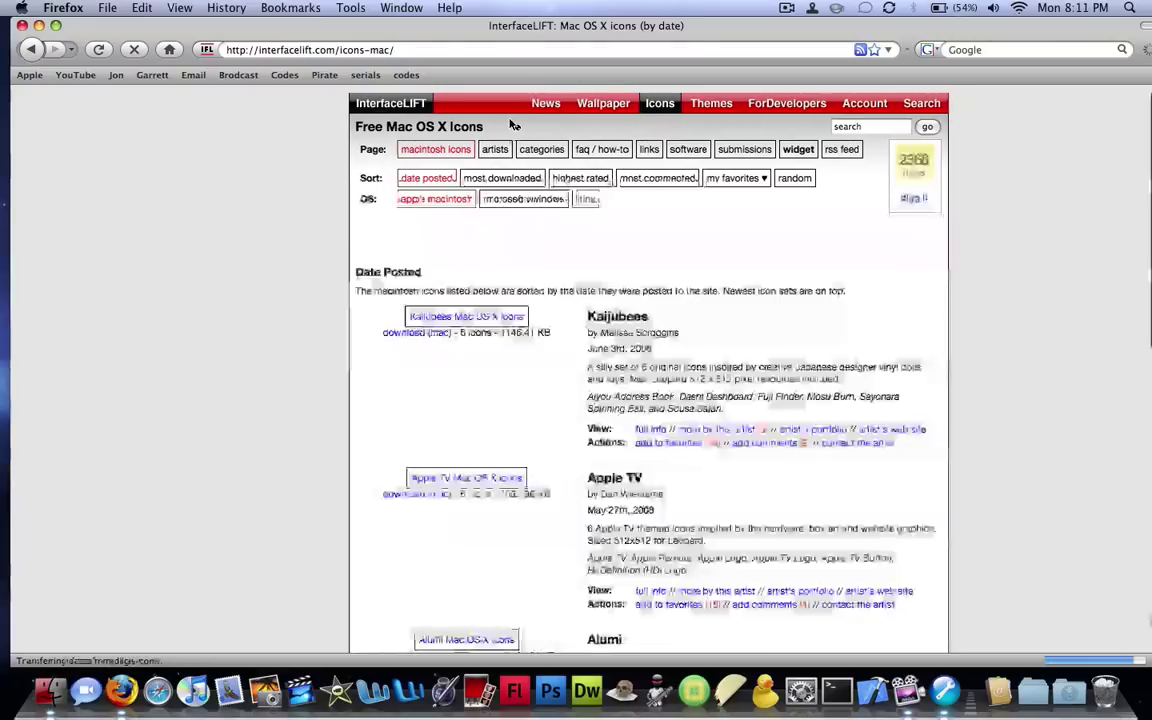
scroll(678, 222, down, 5)
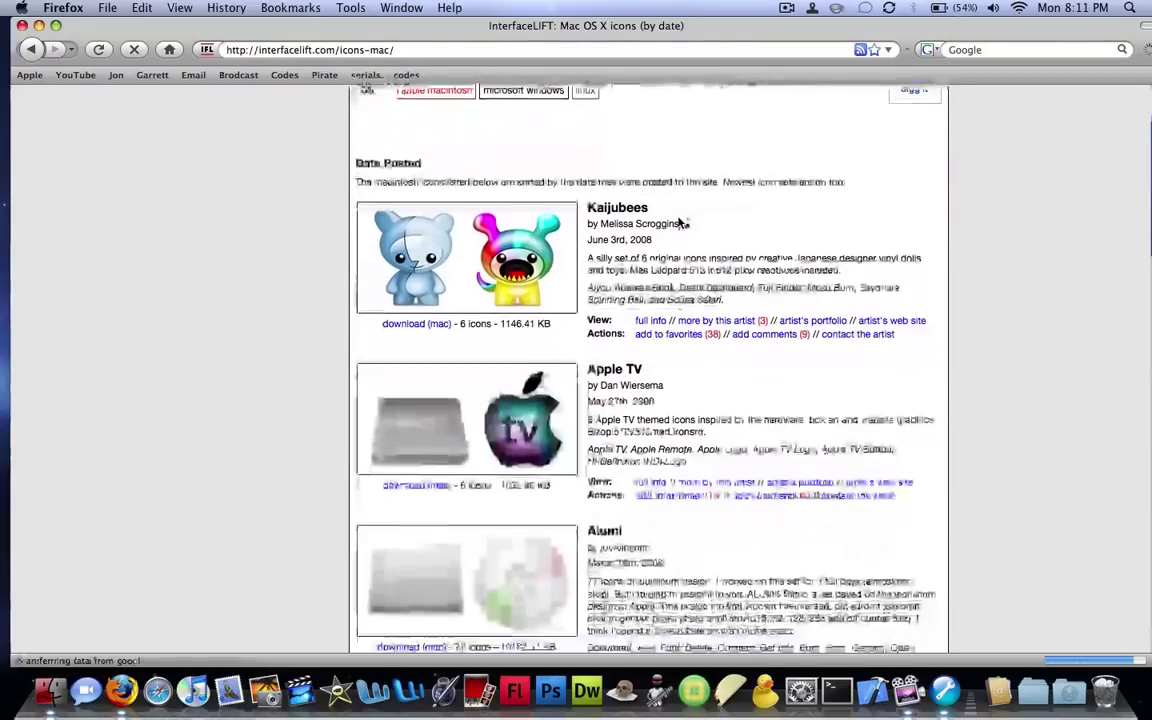
scroll(678, 222, down, 12)
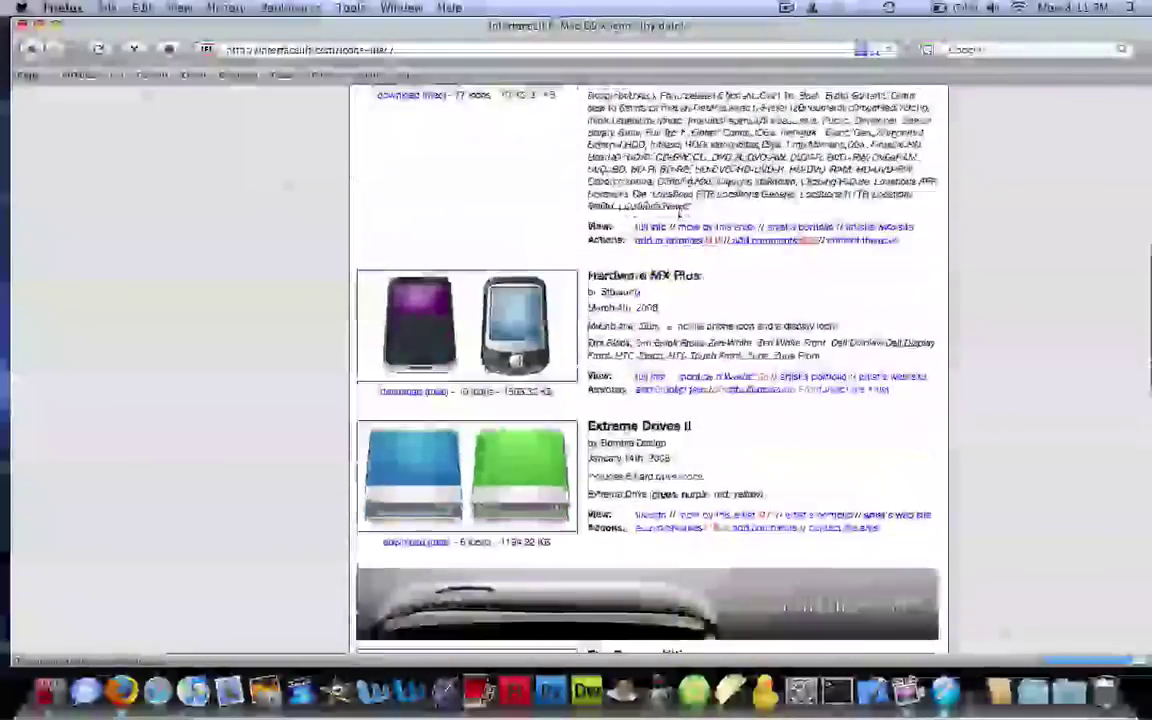
scroll(678, 212, down, 10)
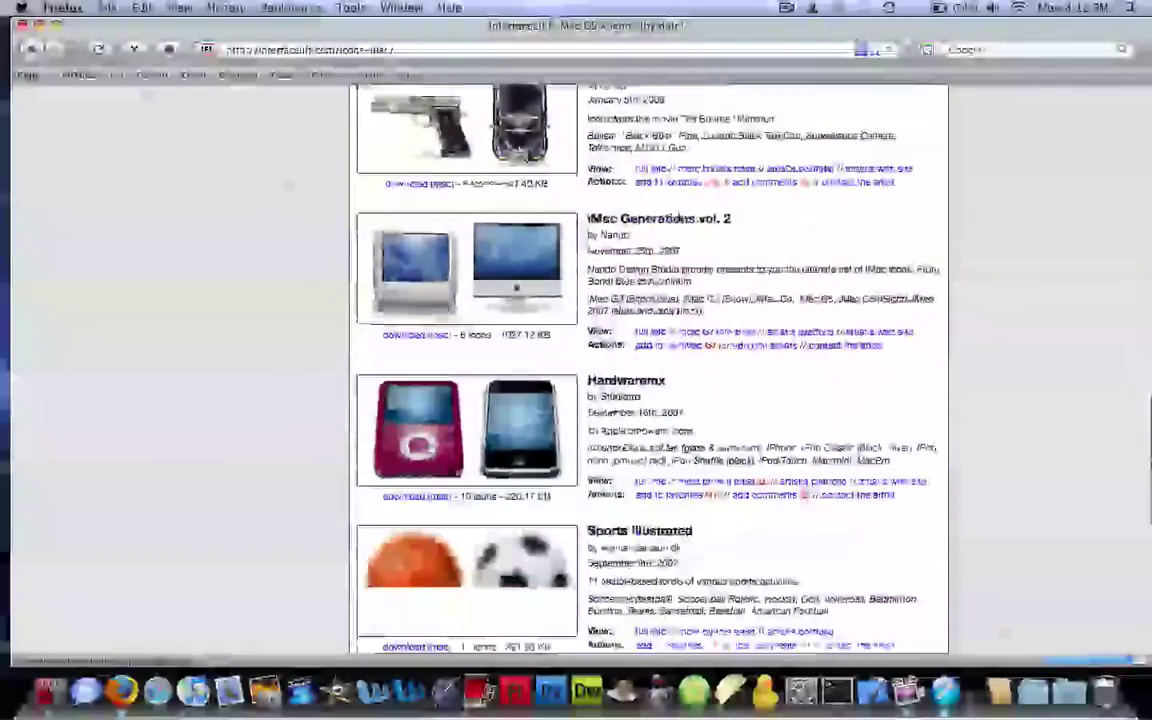
scroll(680, 217, down, 1)
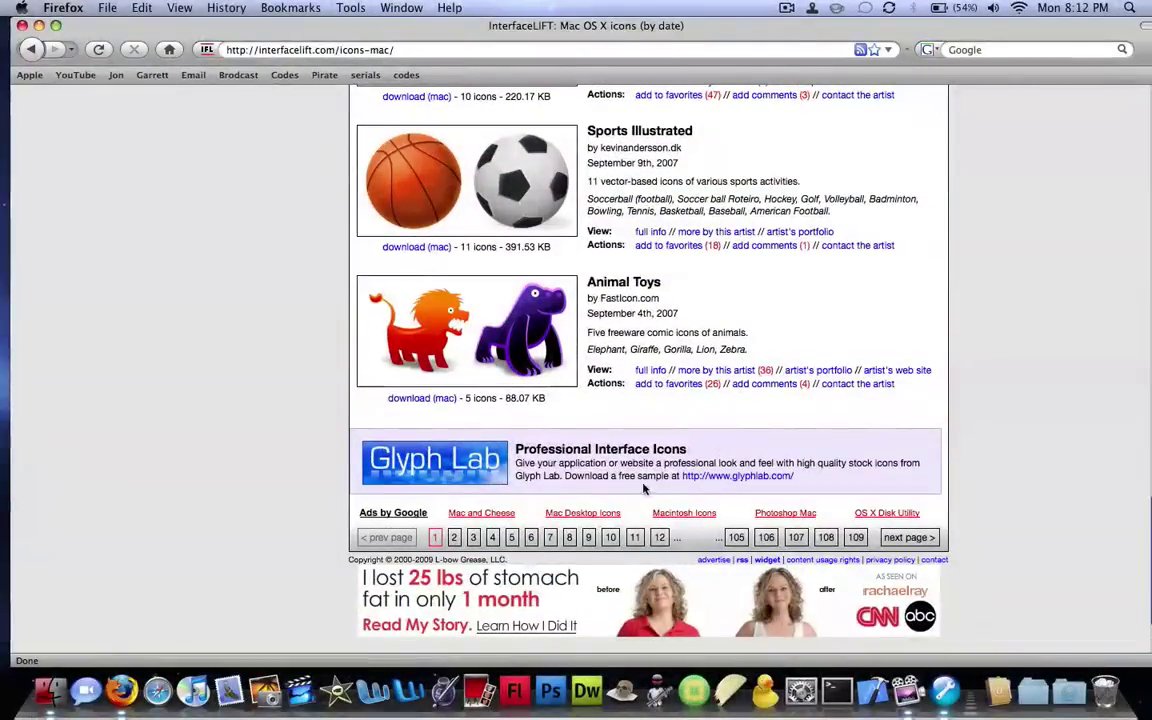
Browse page 3 of the icon listings, backing out of the accidental sponsored link.
click(474, 540)
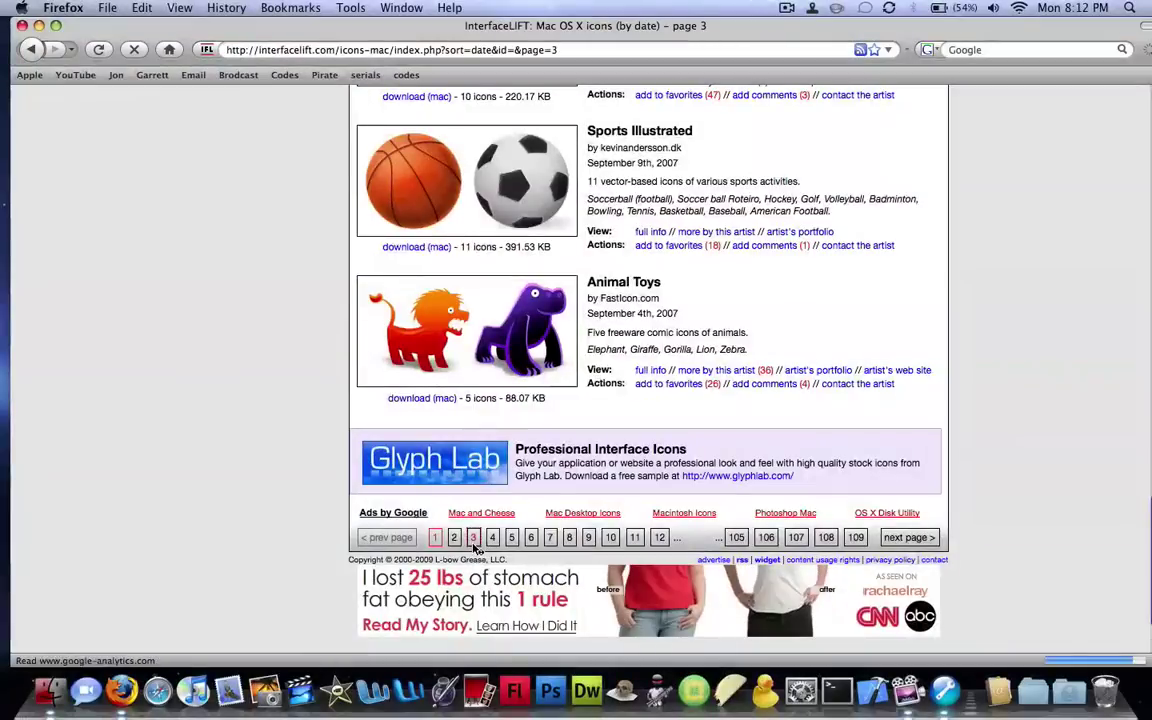
scroll(428, 488, down, 6)
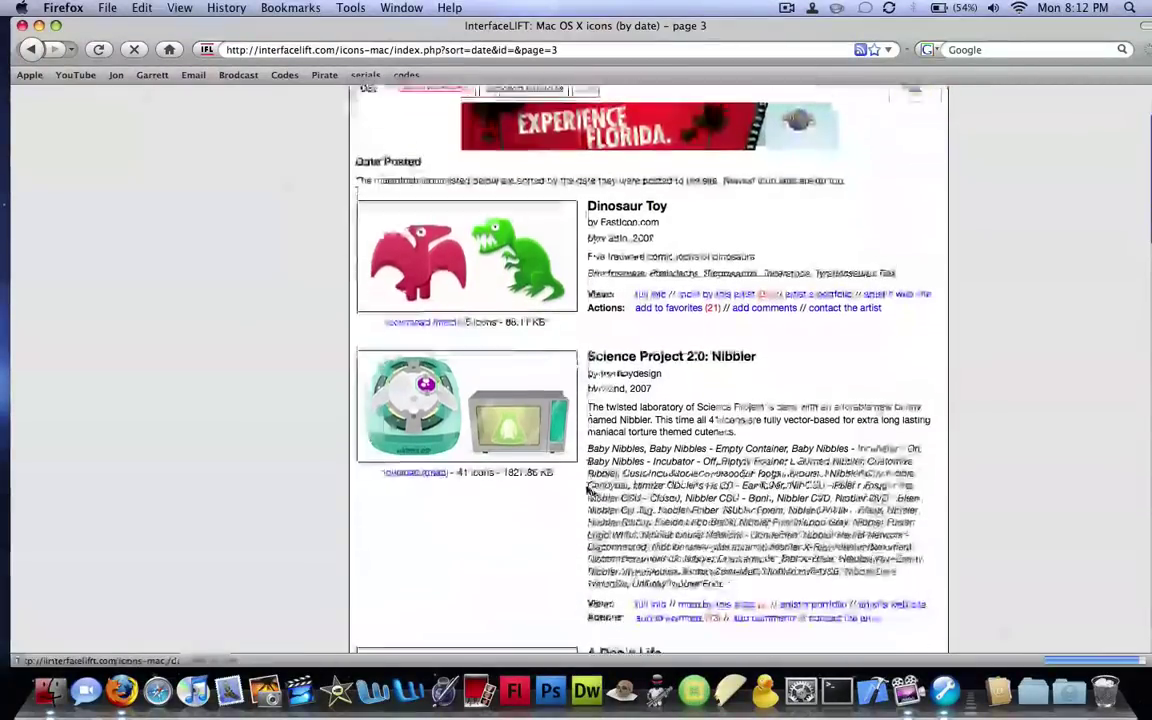
scroll(590, 490, down, 6)
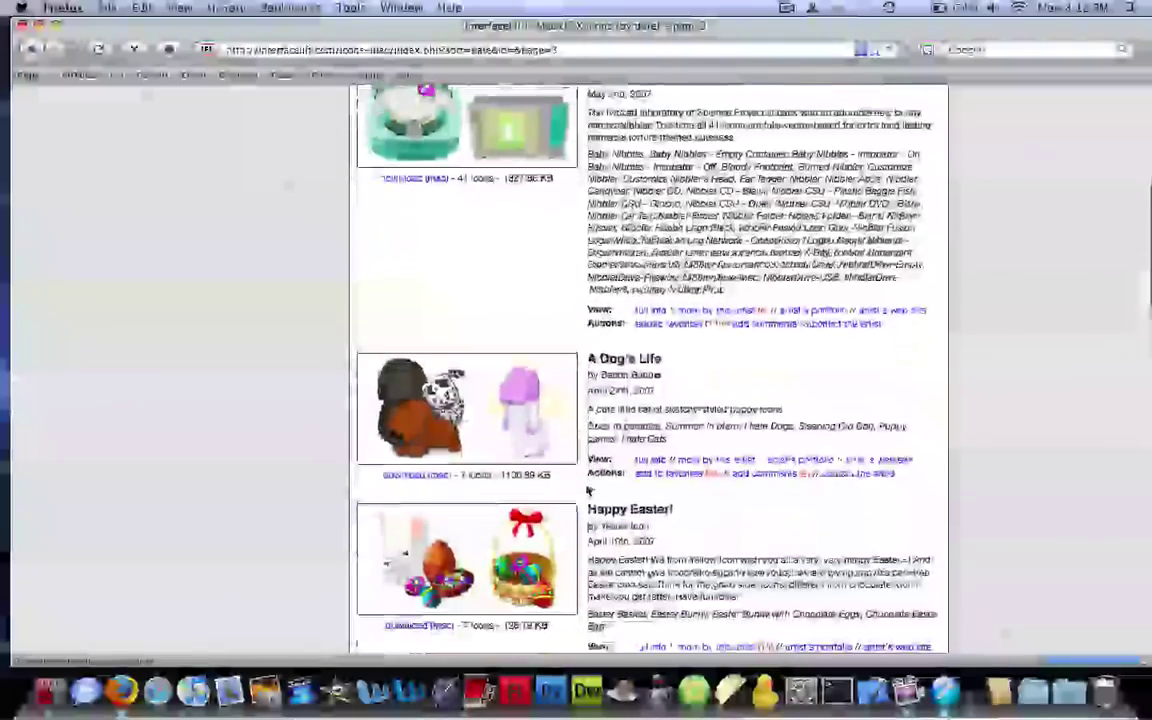
scroll(590, 490, down, 9)
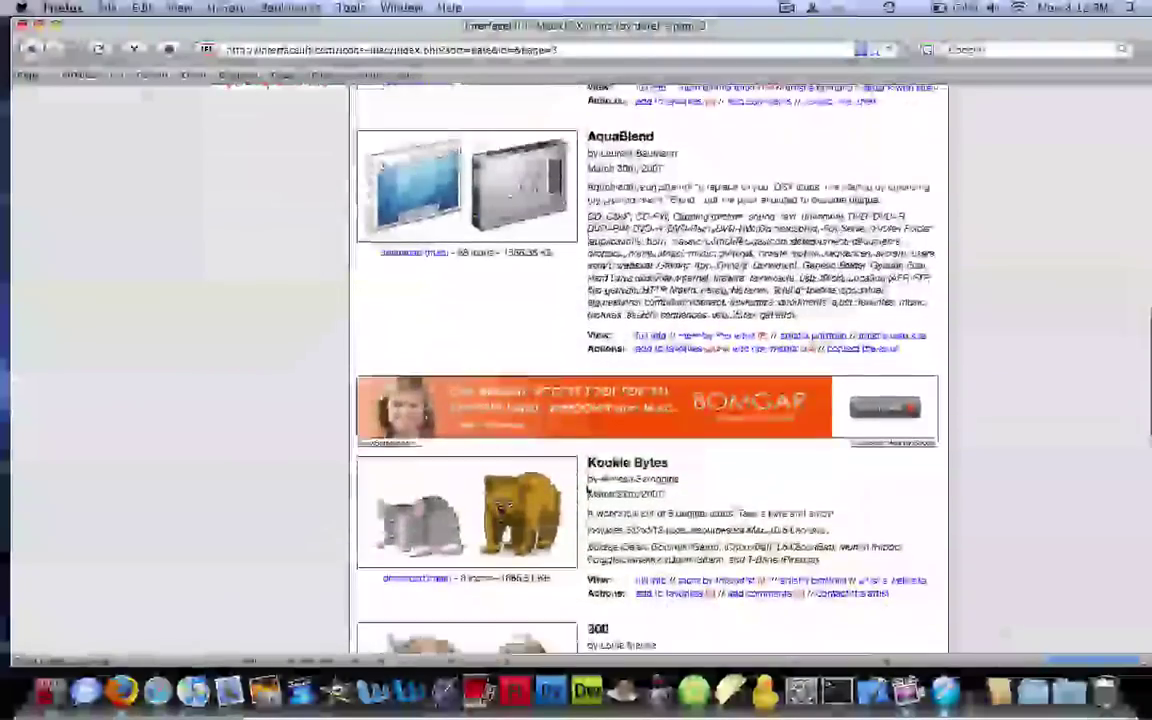
scroll(590, 490, down, 11)
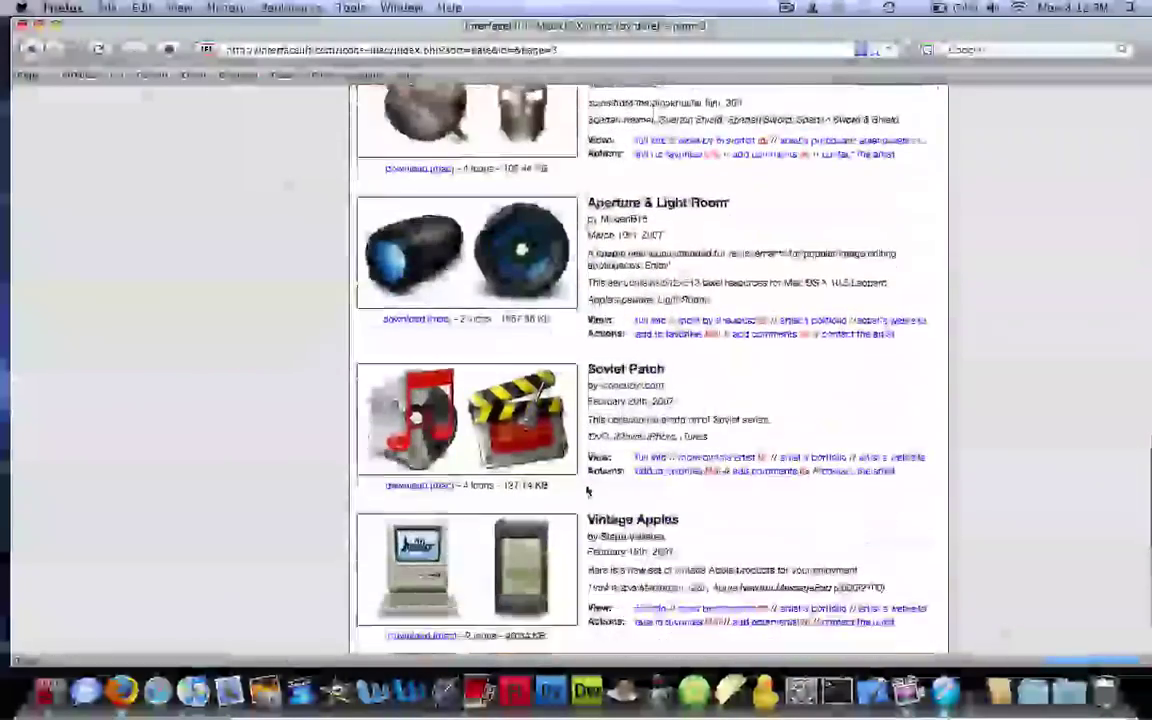
scroll(590, 490, down, 3)
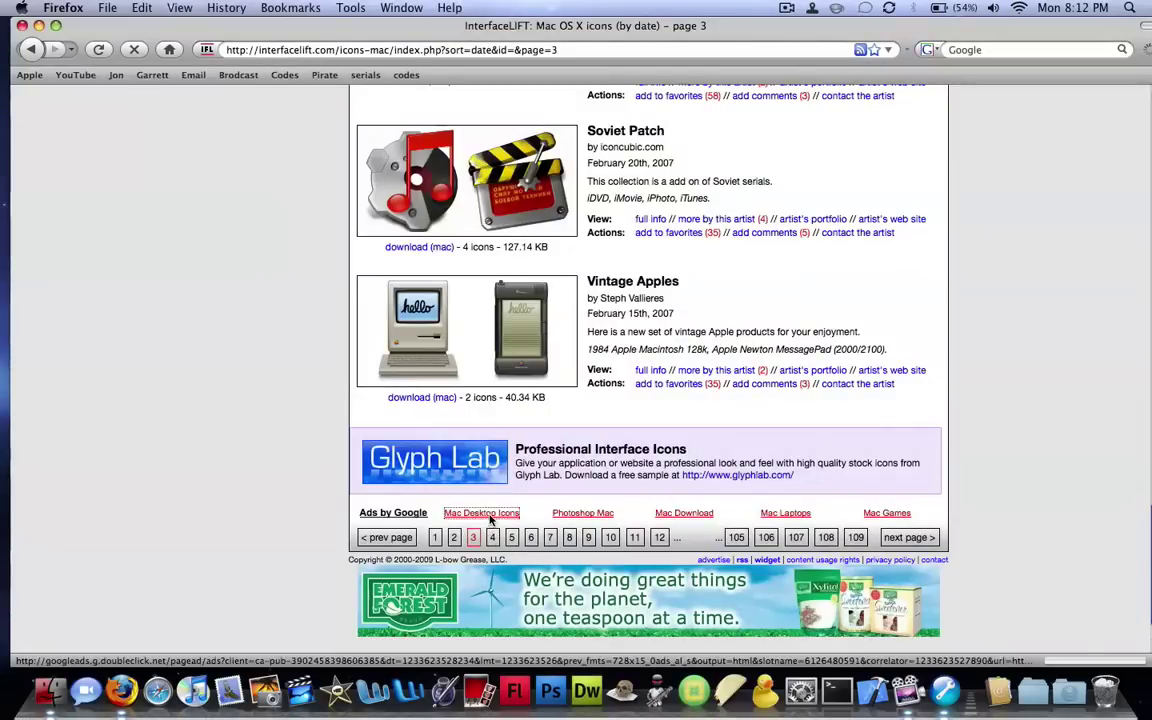
click(482, 513)
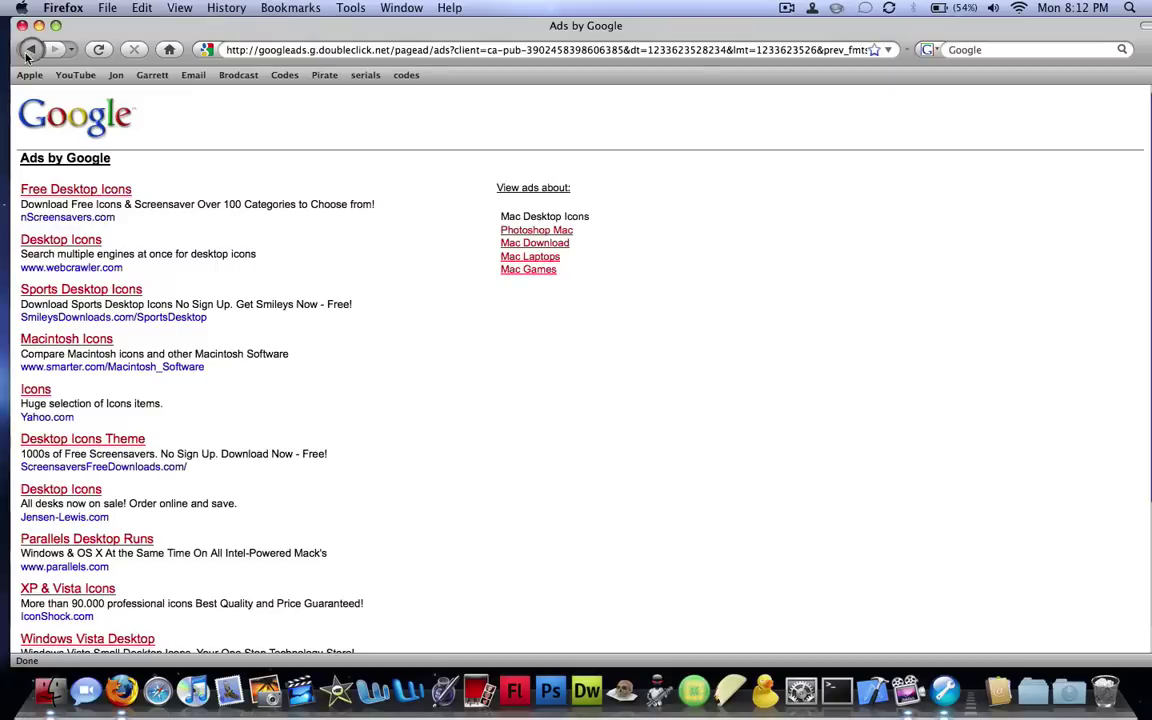
click(29, 51)
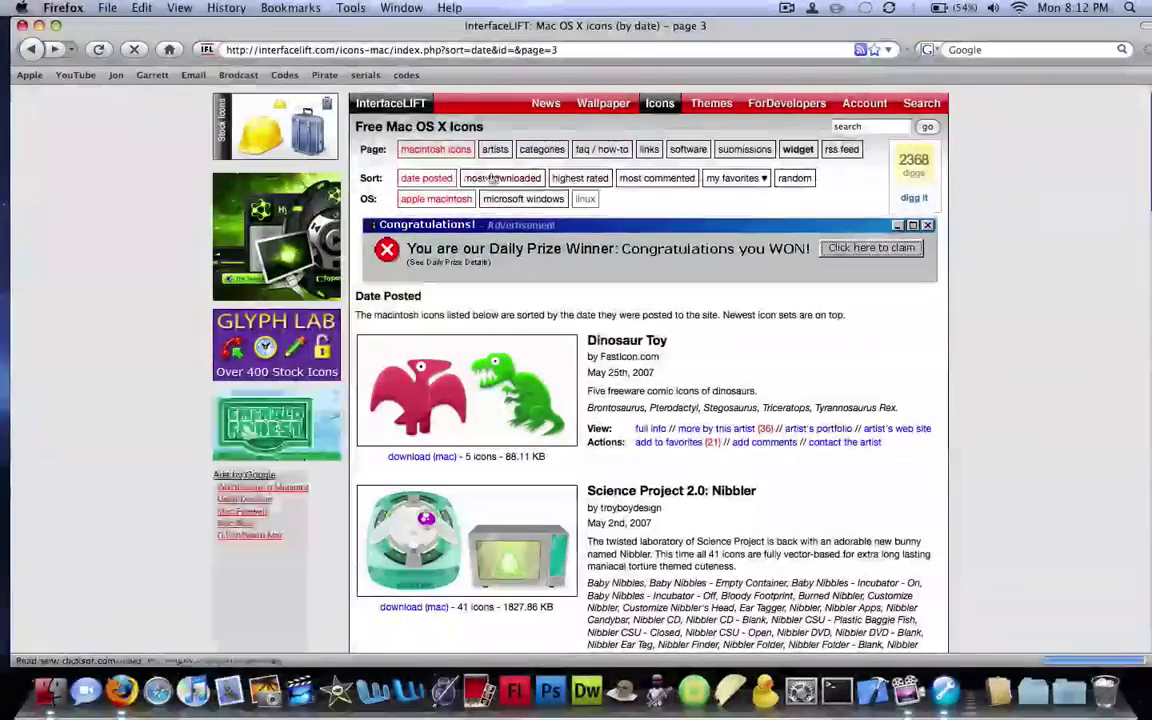
Sort the icon sets by highest rating and scroll through the results.
click(590, 180)
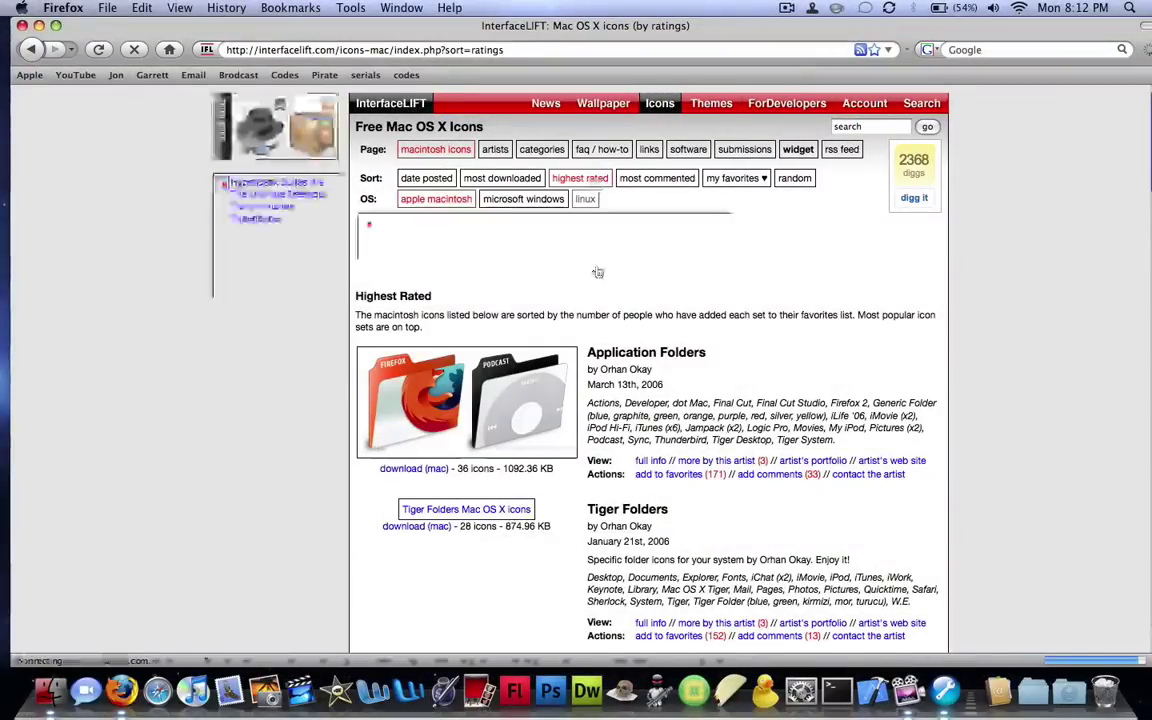
scroll(597, 272, down, 3)
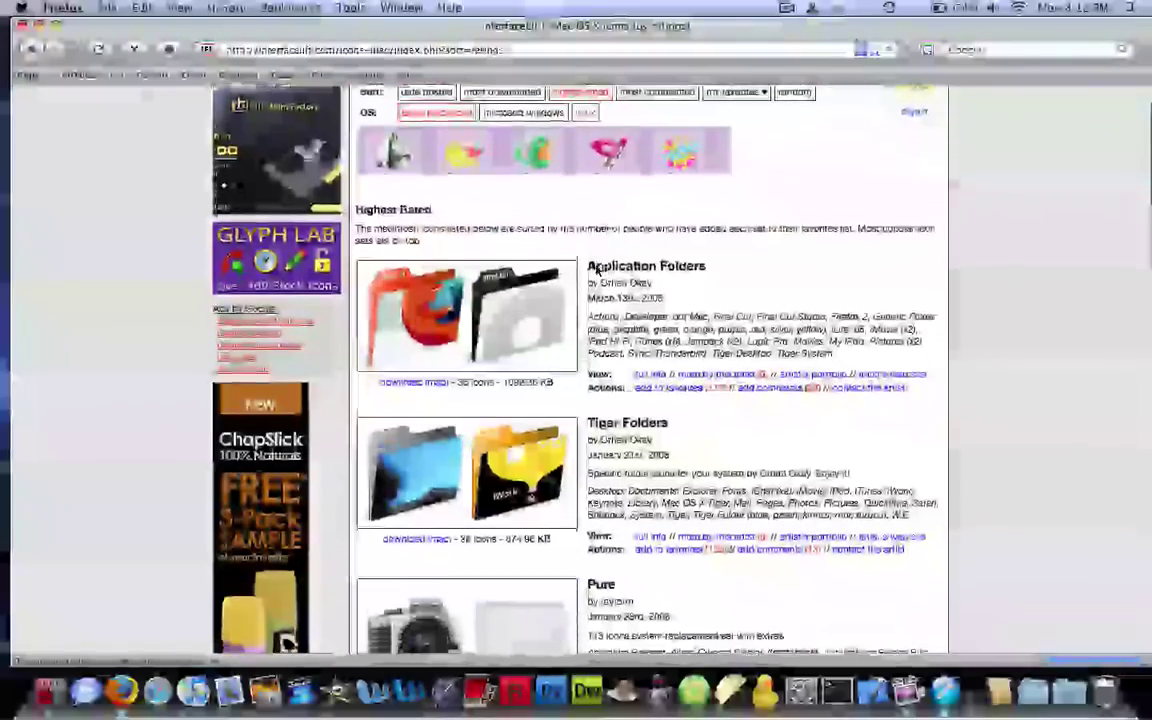
scroll(597, 272, down, 5)
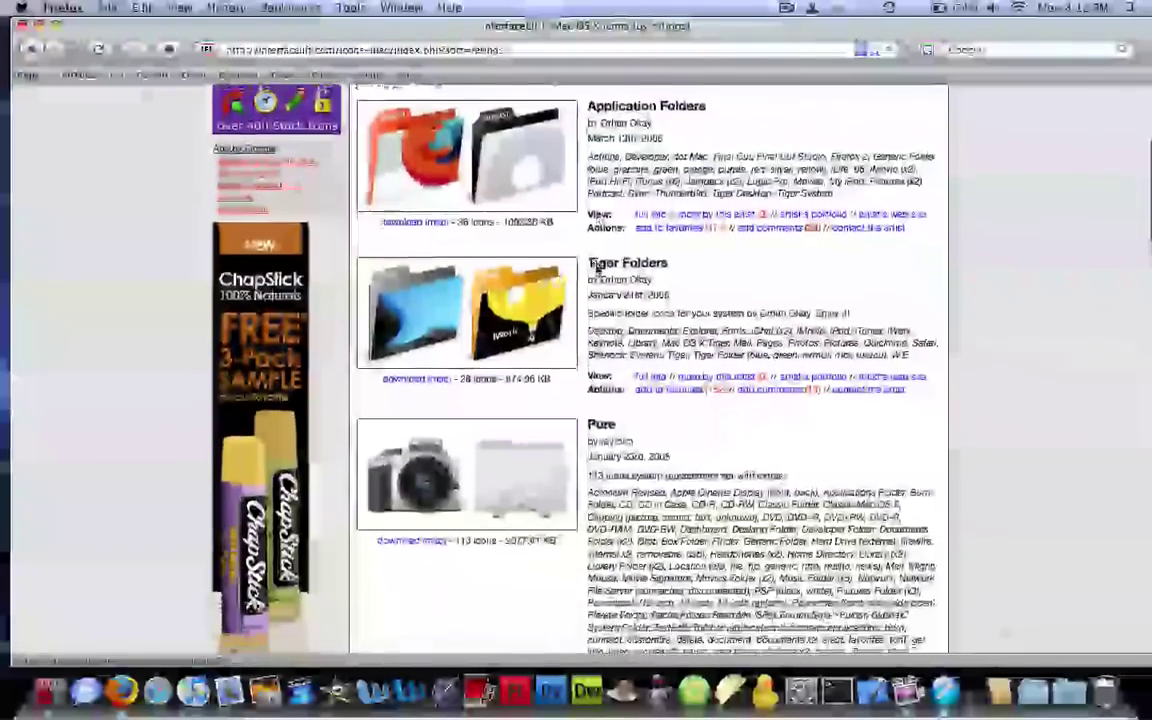
scroll(597, 268, down, 4)
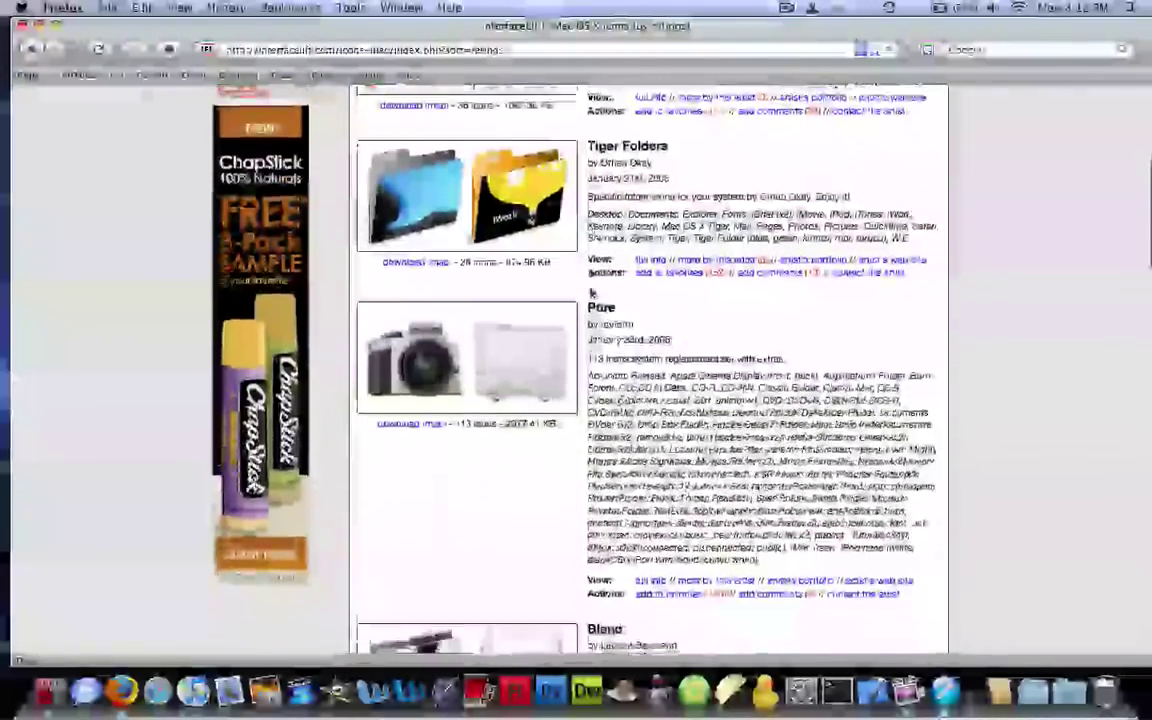
scroll(592, 291, down, 20)
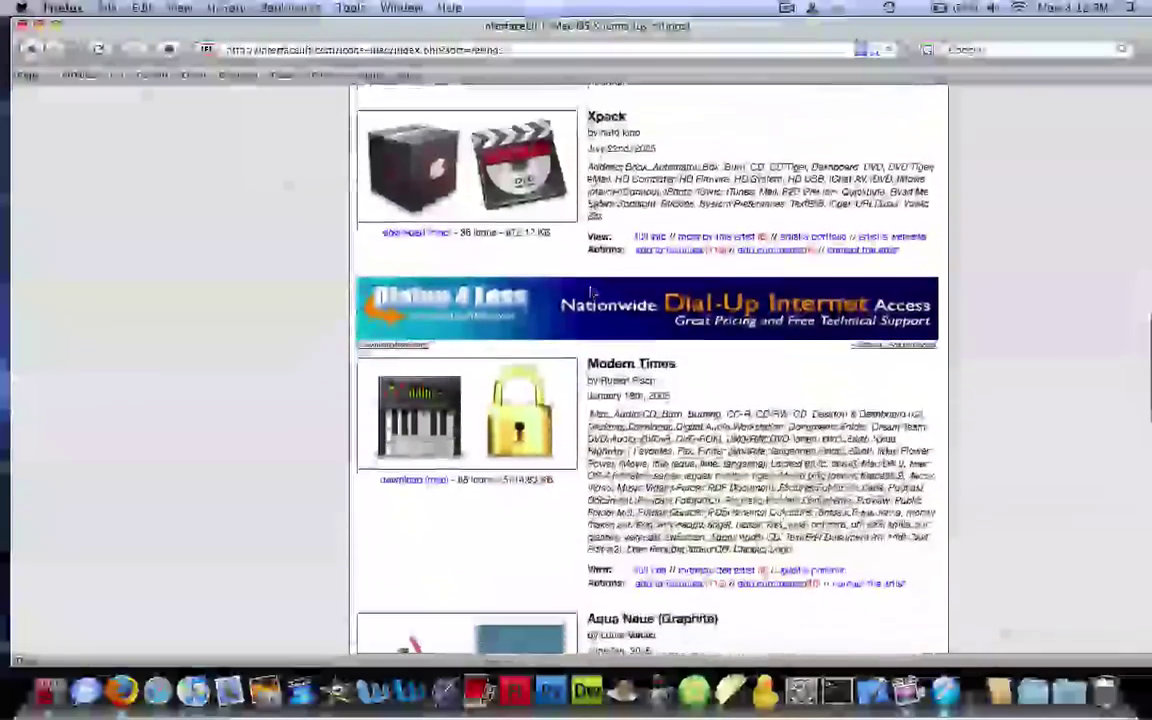
scroll(592, 291, down, 11)
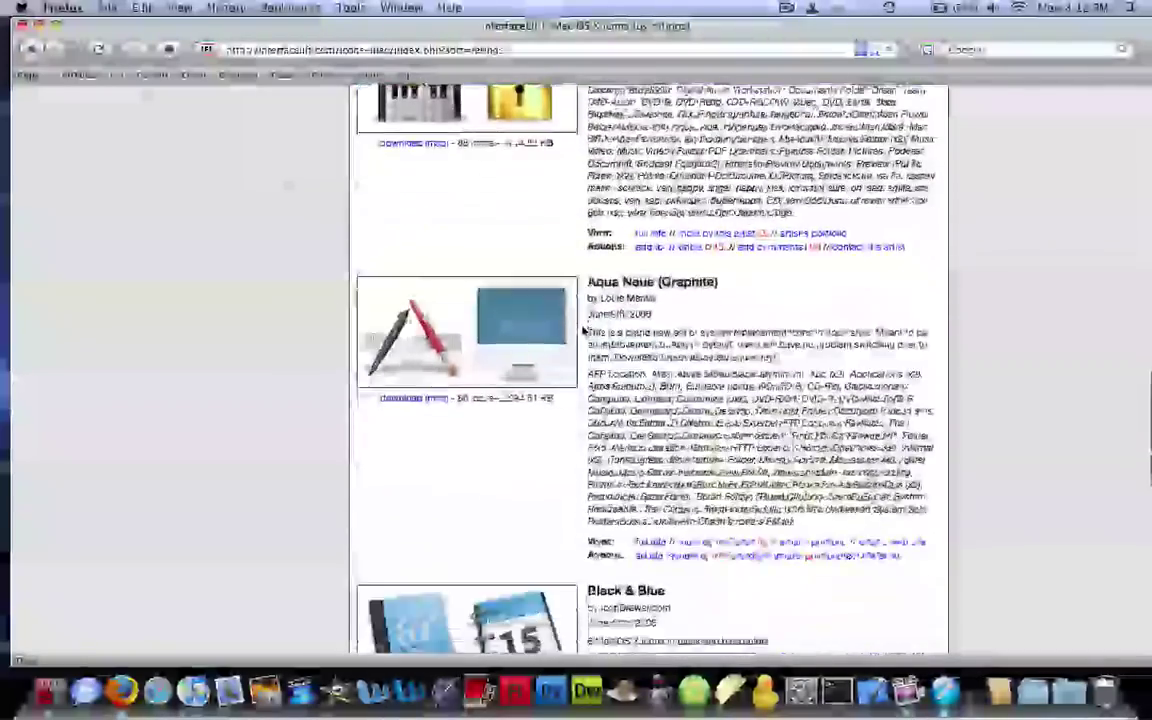
scroll(583, 330, down, 9)
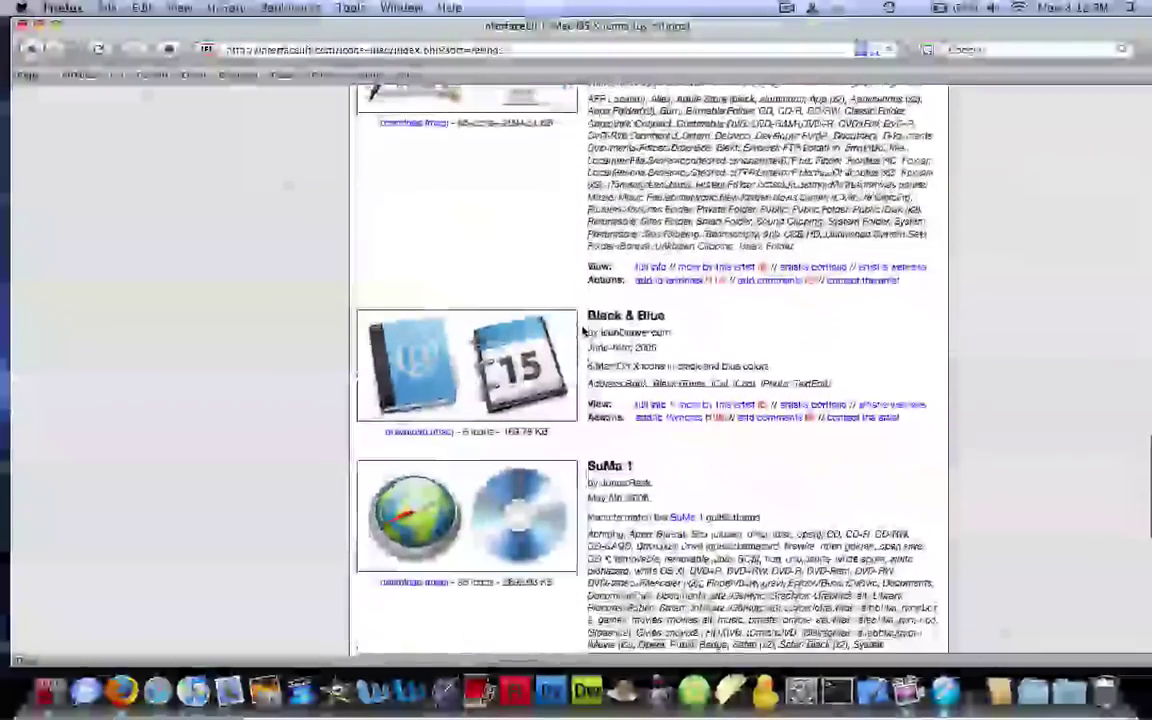
scroll(583, 330, down, 10)
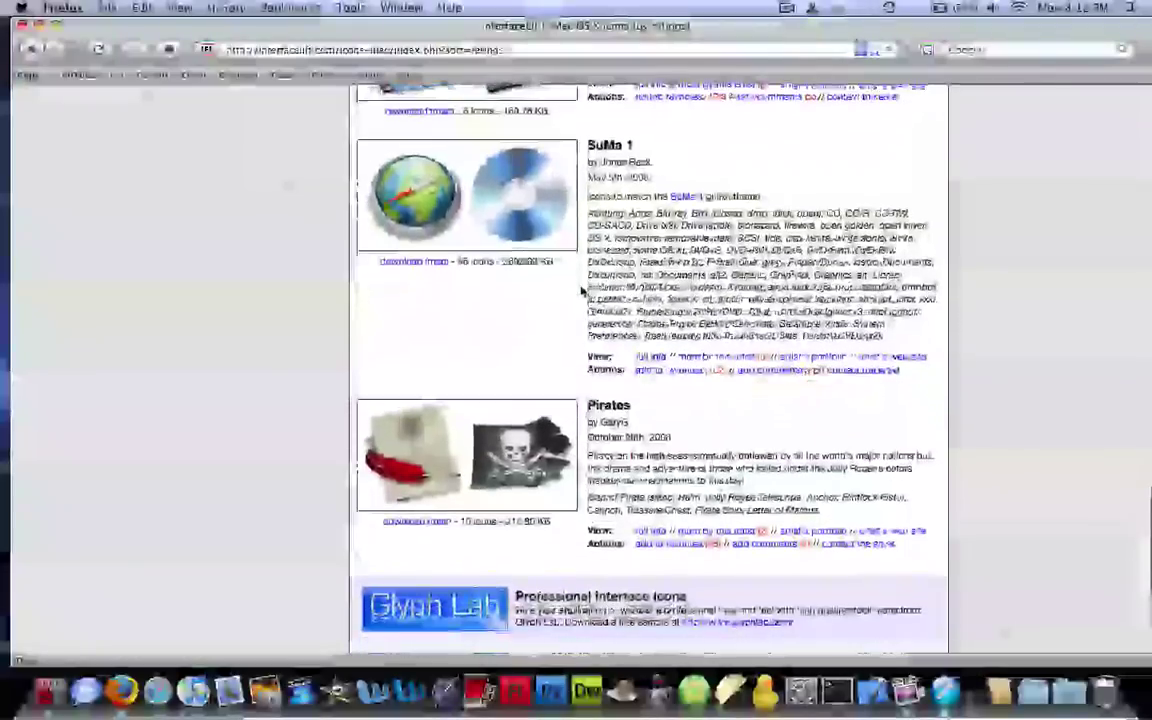
scroll(581, 291, down, 1)
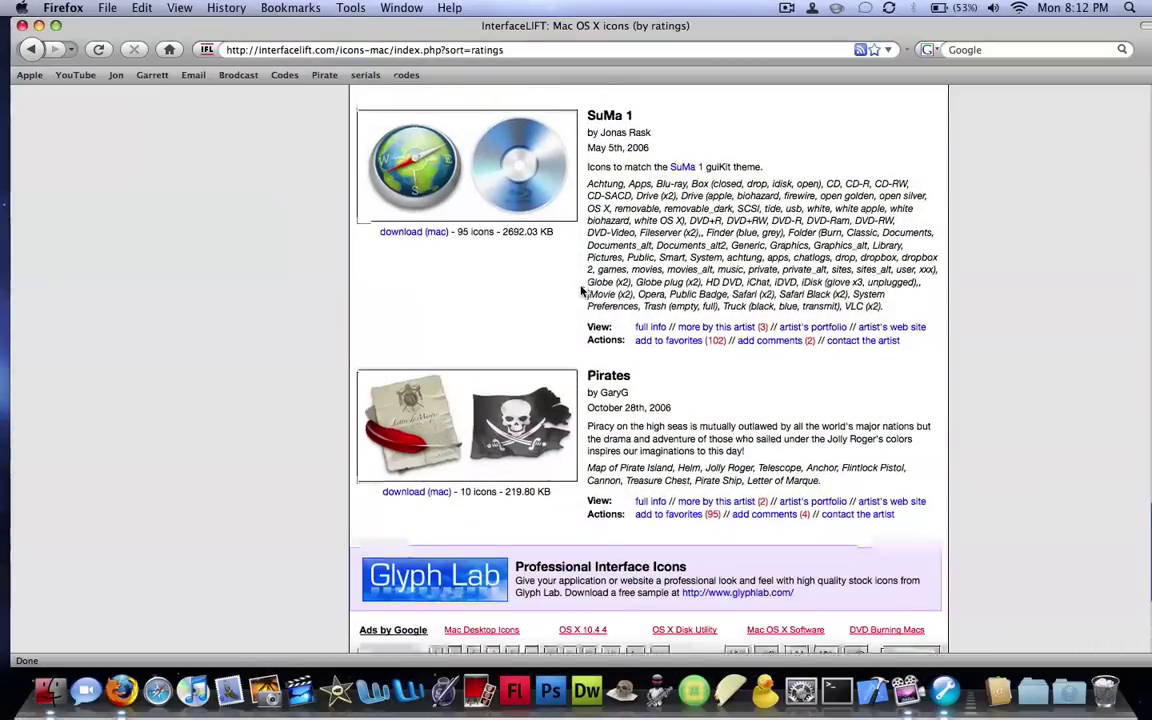
scroll(581, 291, down, 4)
scroll(728, 329, up, 20)
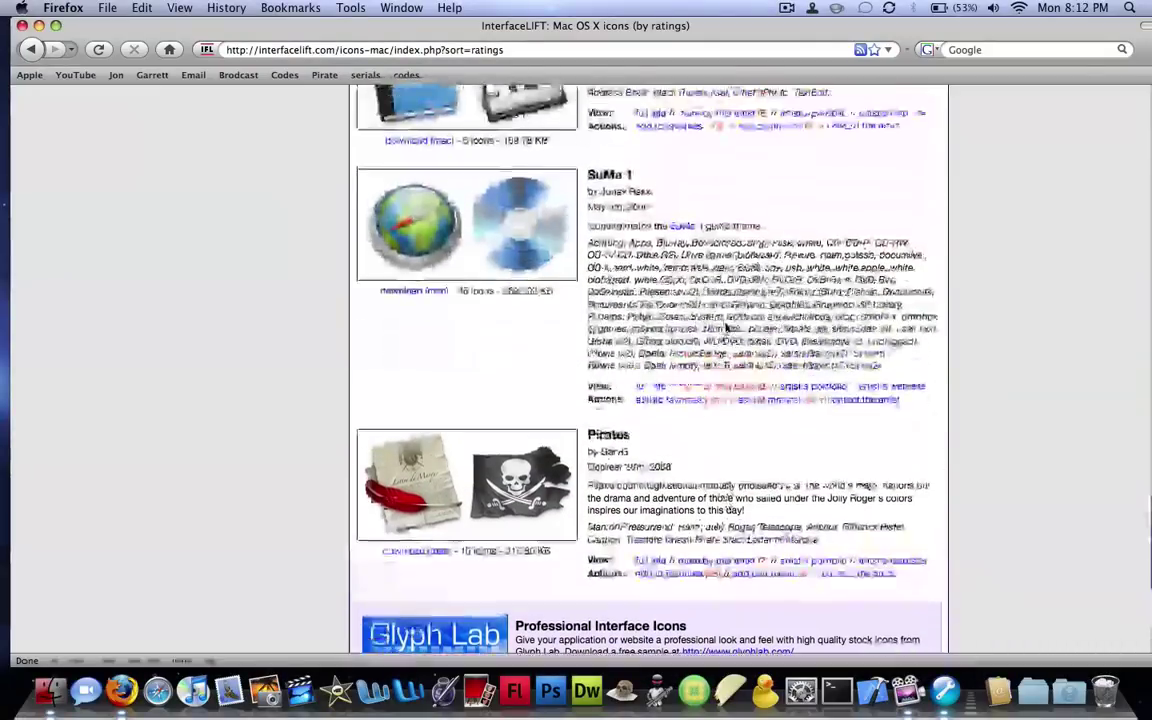
scroll(728, 329, up, 2)
drag(609, 20, 382, 210)
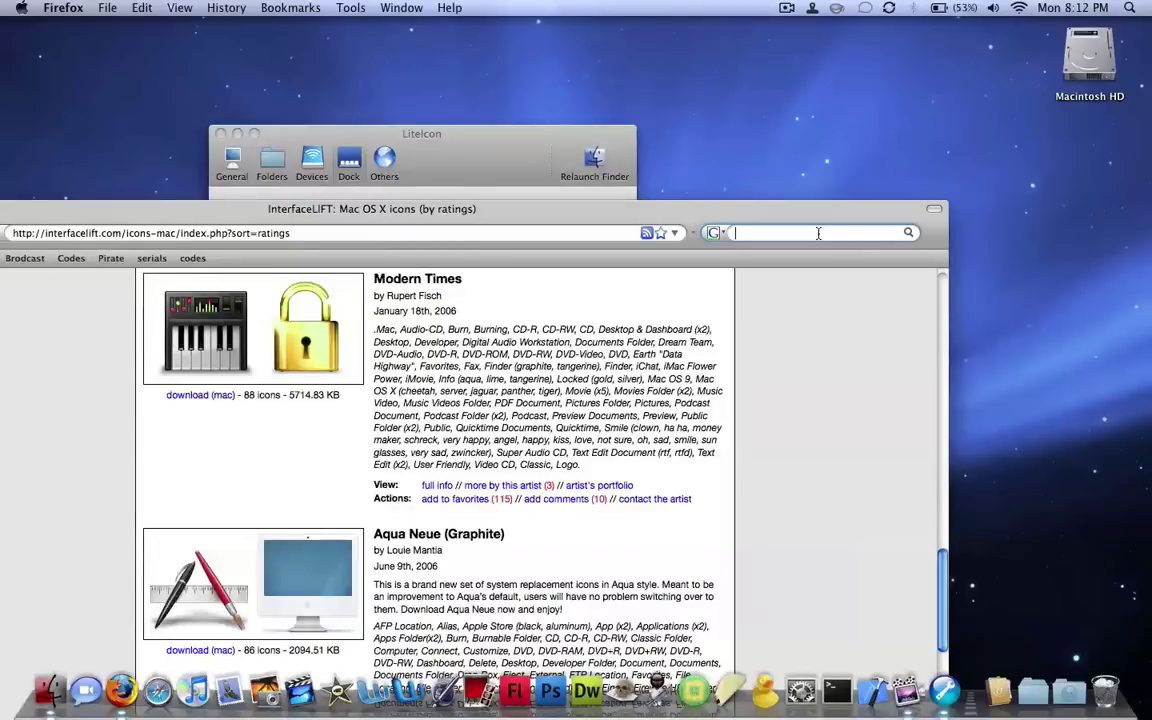
Search Google Images for 'finder icon' and open the red 256×256 Finder icon PNG.
text(inder icon)
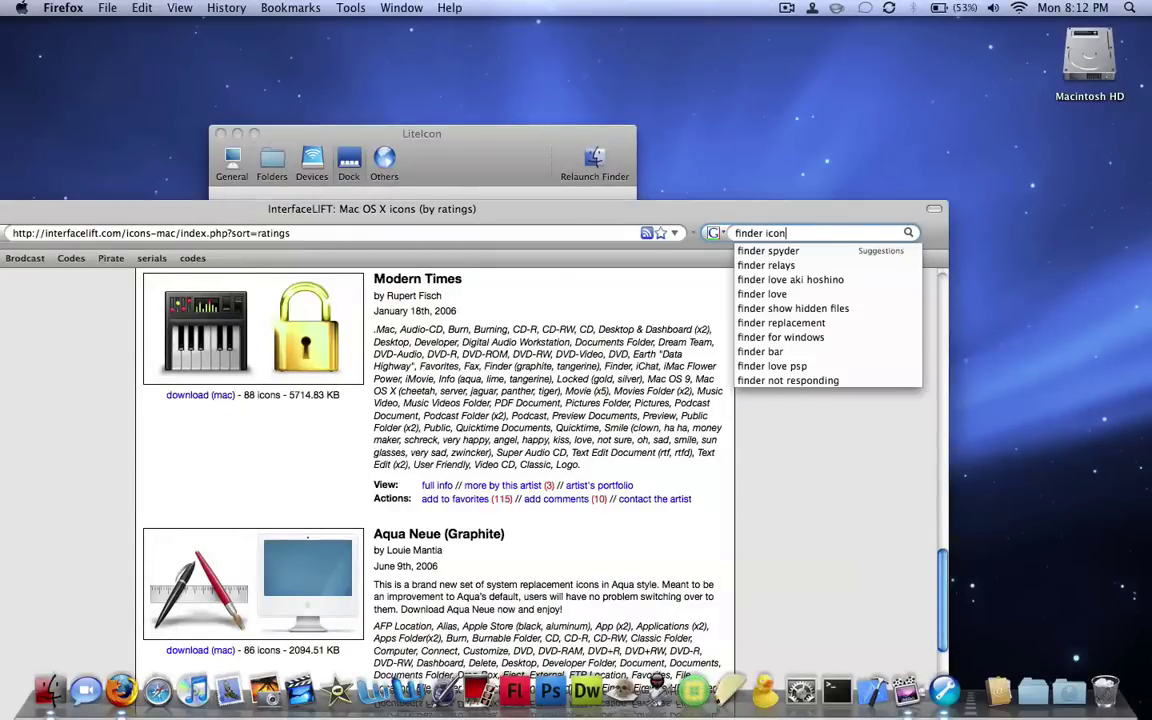
key(Return)
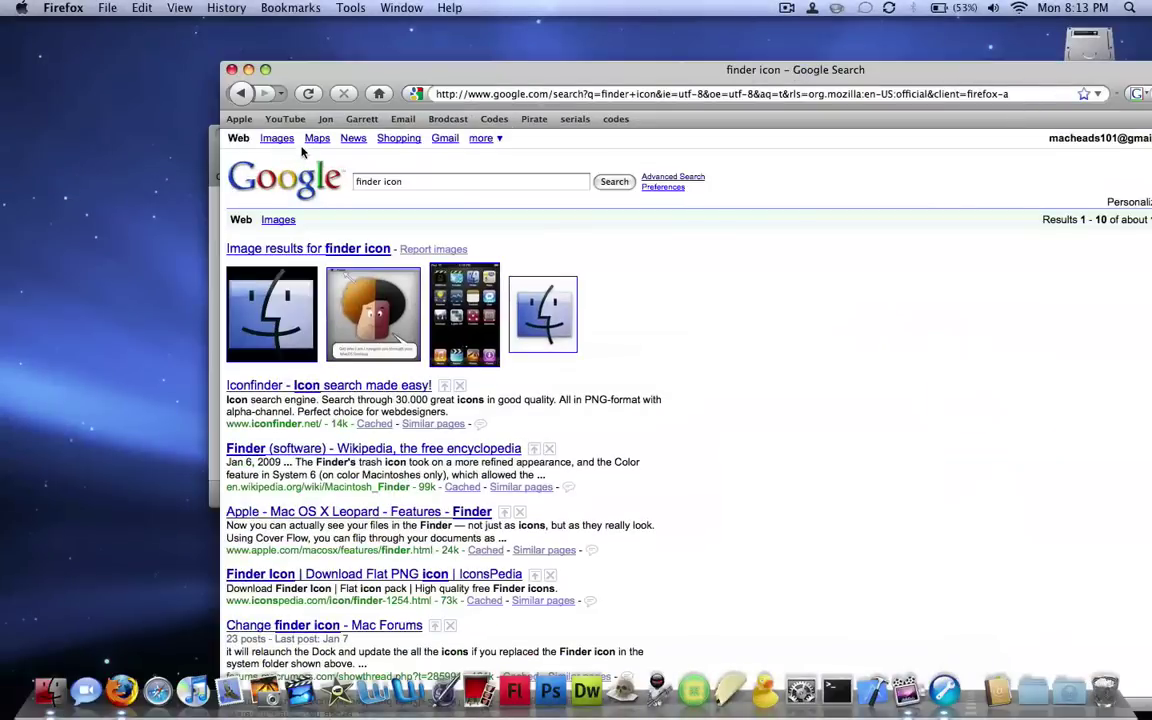
drag(302, 150, 295, 148)
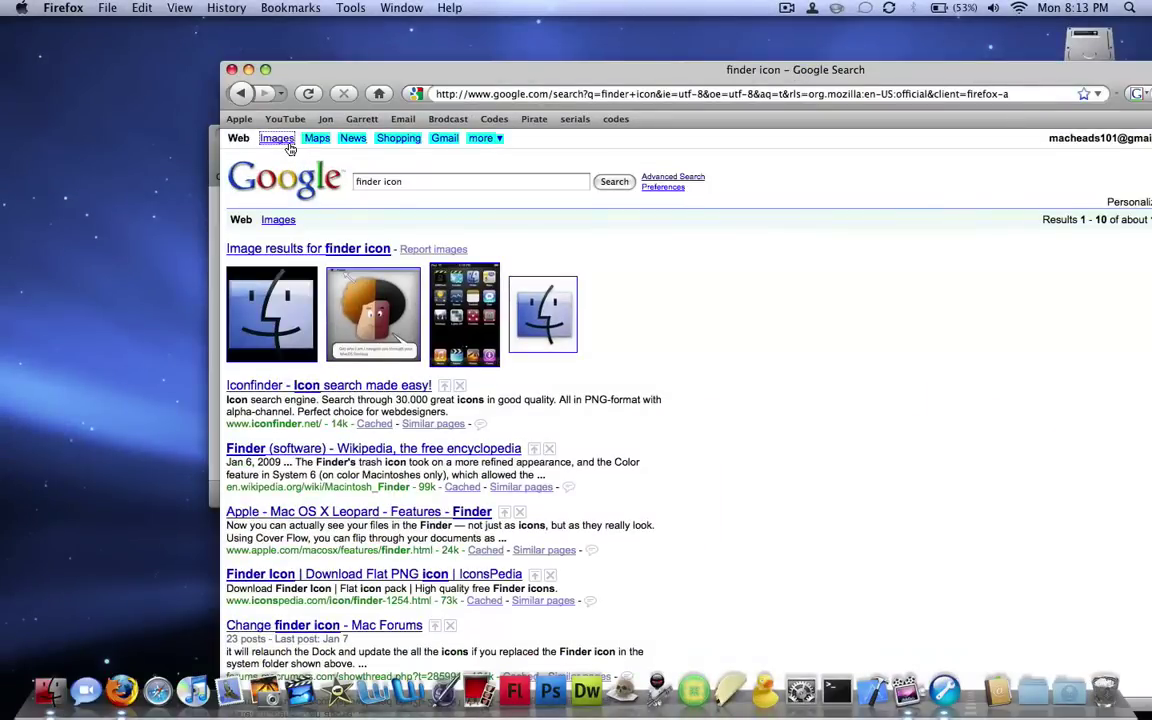
click(284, 142)
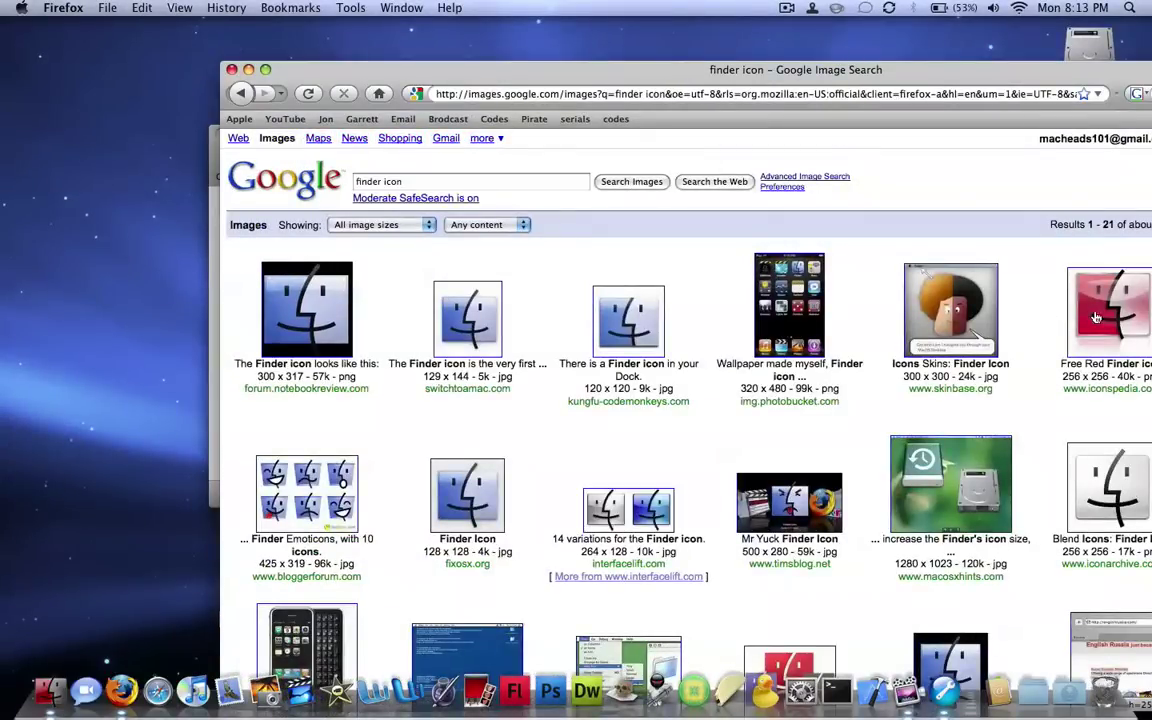
click(1095, 317)
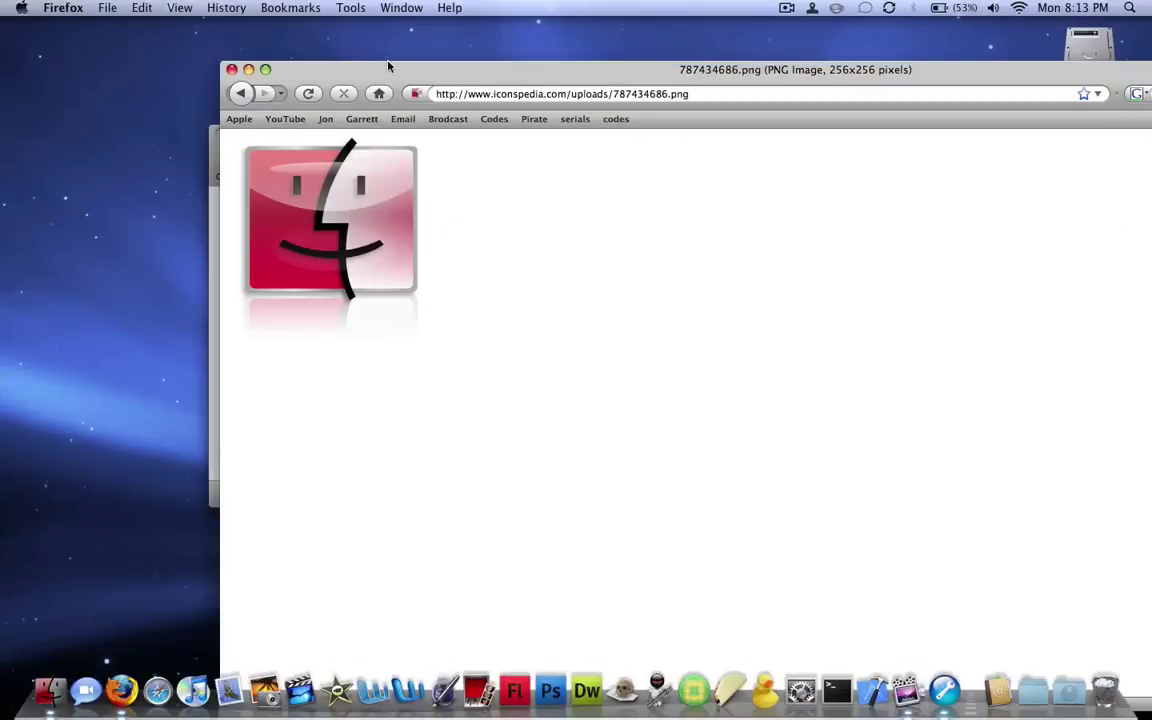
Save the red Finder PNG to the desktop, try it as LiteIcon's Finder icon, then cancel.
drag(389, 66, 571, 443)
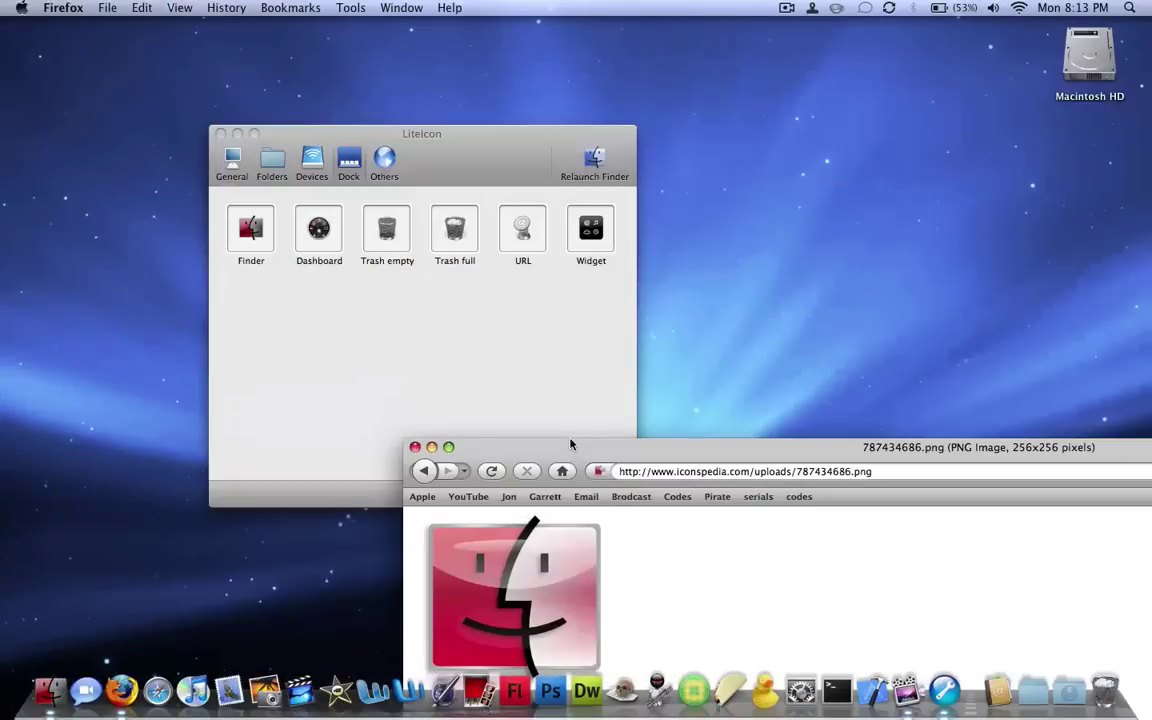
drag(896, 409, 1025, 271)
click(628, 272)
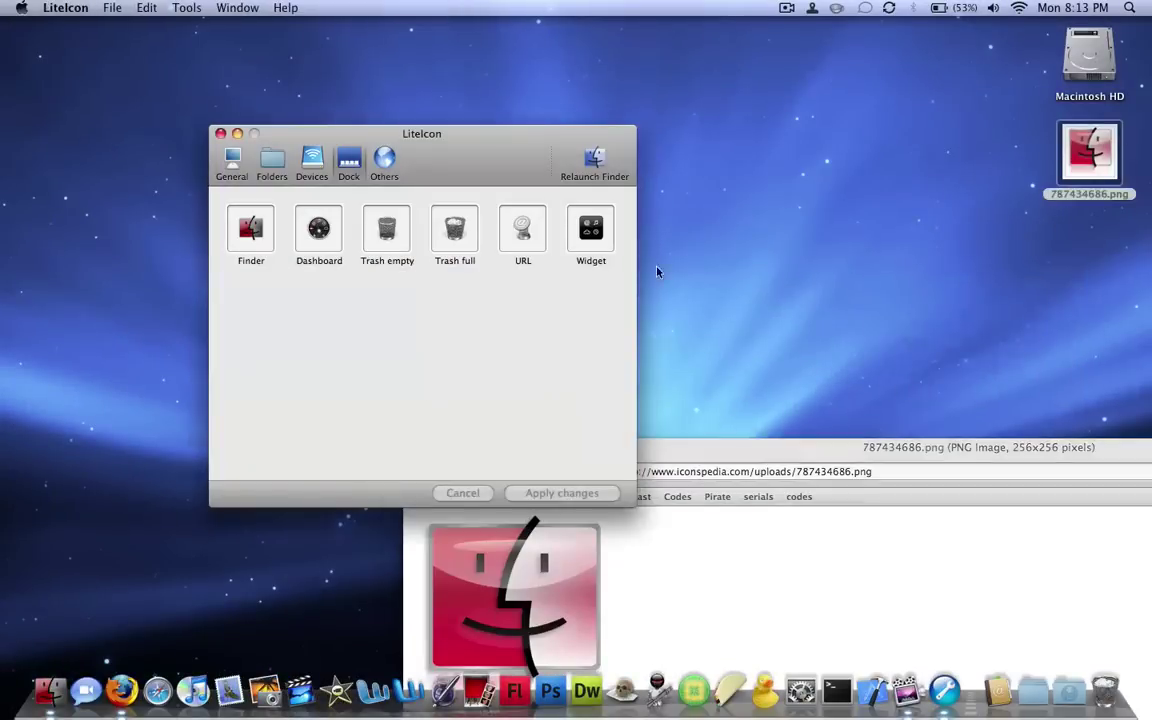
drag(1077, 160, 251, 228)
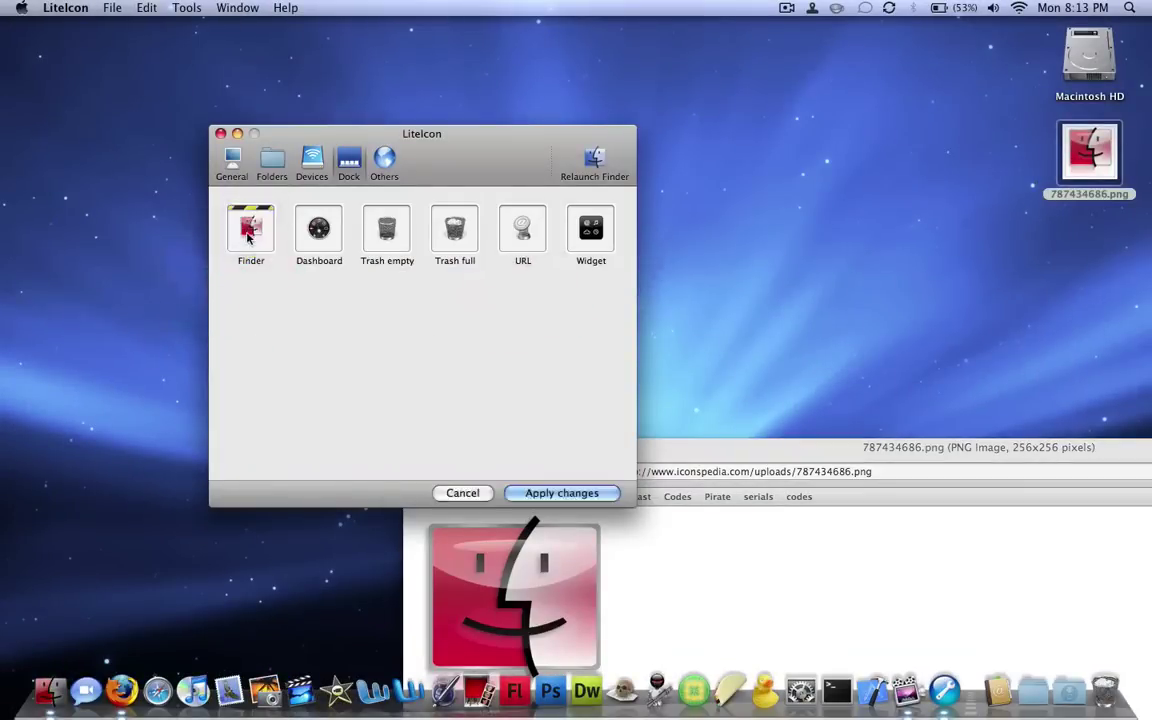
click(458, 494)
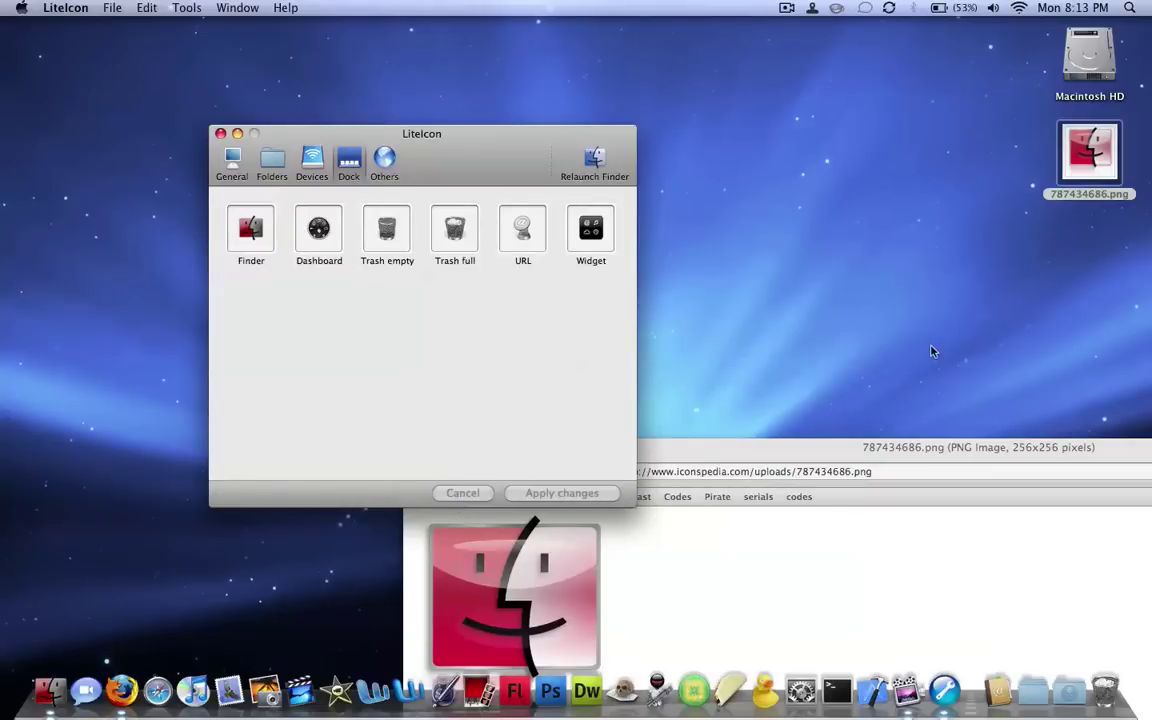
Move the desktop PNG to the Trash and empty the Trash.
click(1077, 181)
key(super+BackSpace)
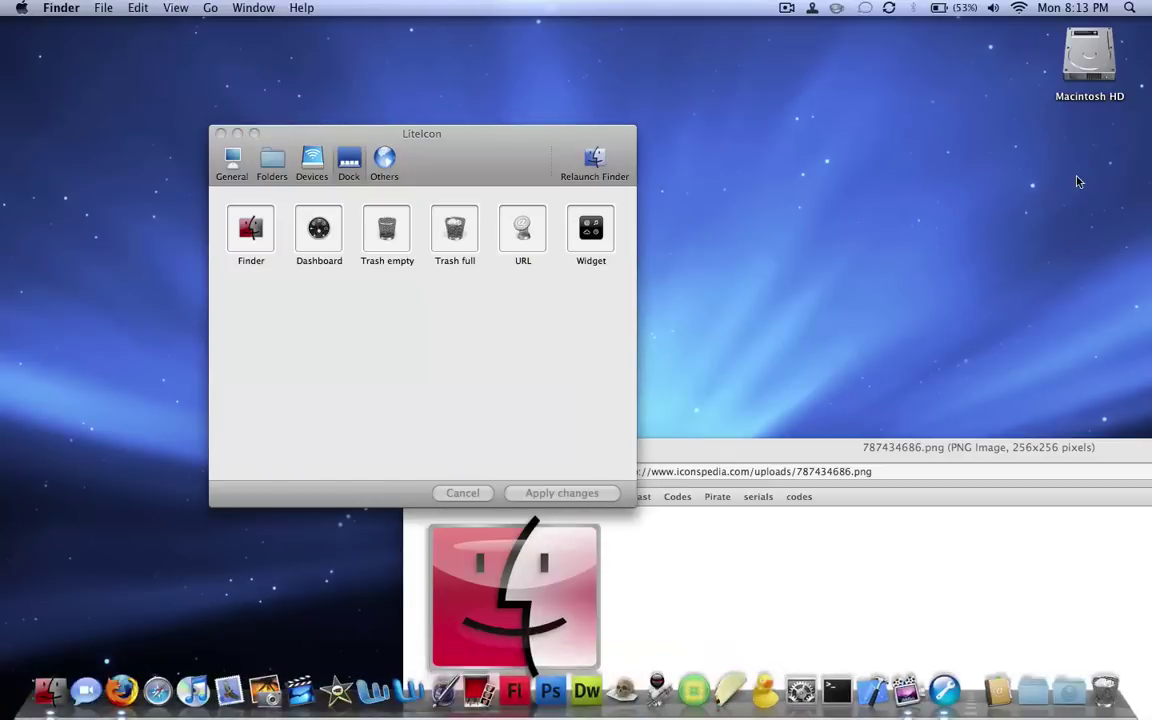
key(shift+alt+super+BackSpace)
Continue emptying the Trash despite the in-use item, then open a new Finder window.
click(752, 96)
click(818, 453)
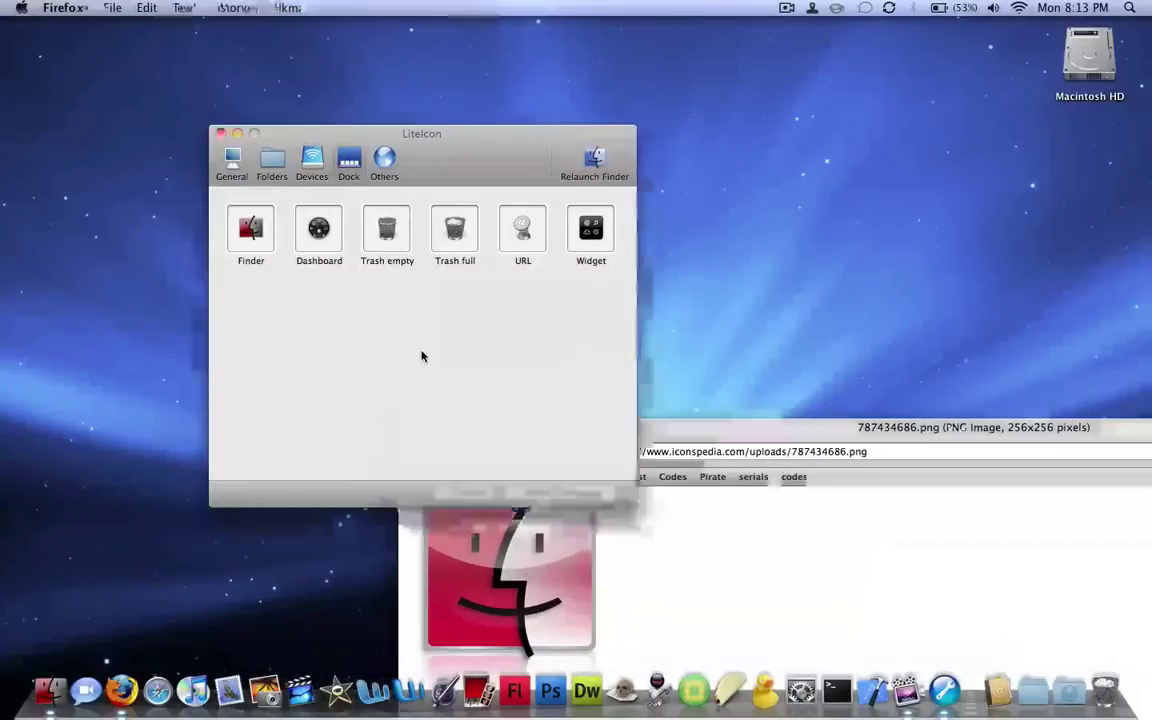
key(super+n)
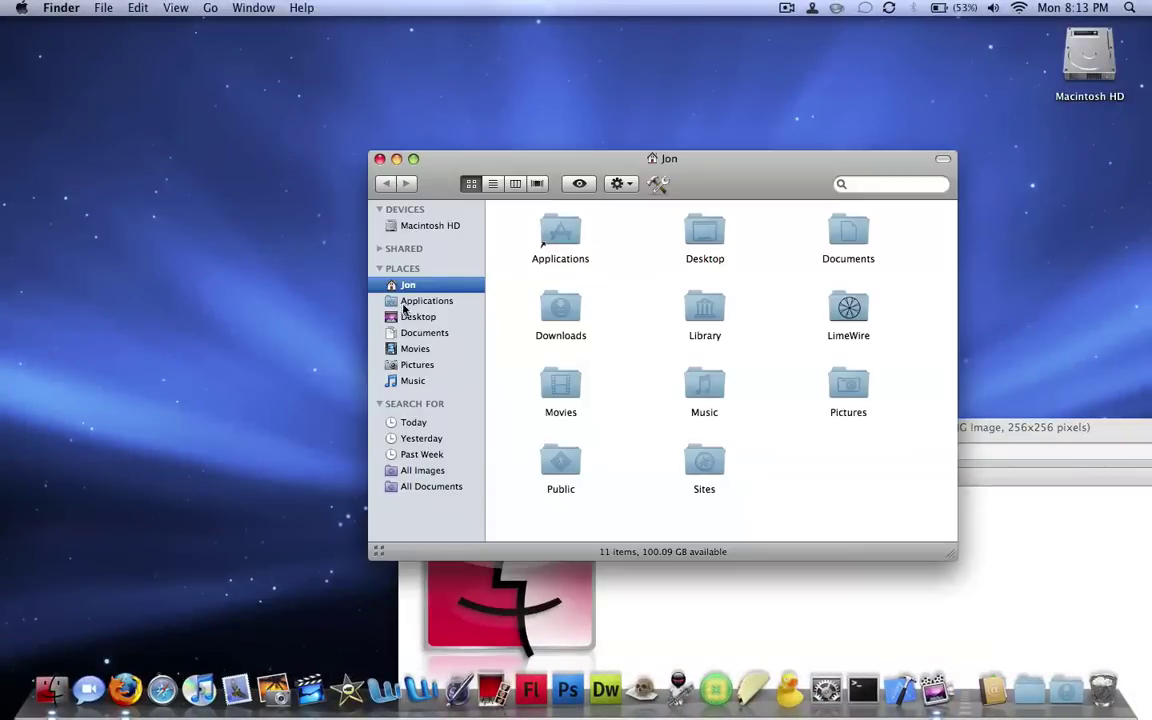
In Applications, type-select D and select Dock Library.
click(406, 302)
scroll(740, 314, down, 6)
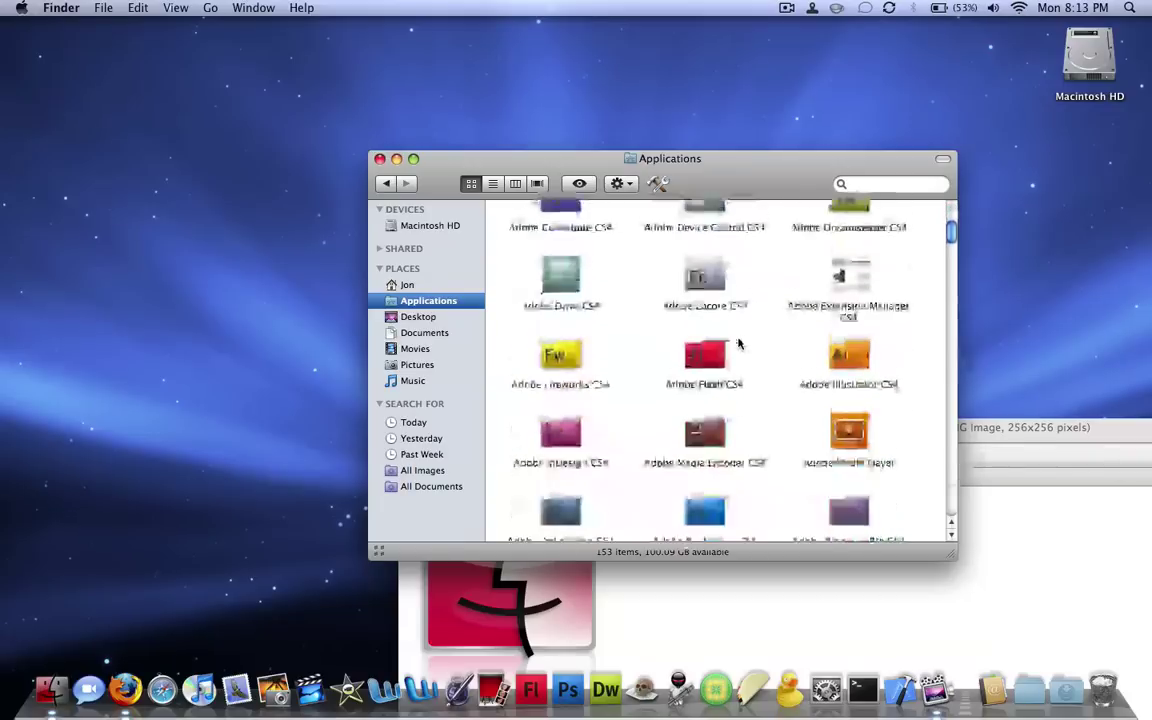
click(697, 276)
key(d)
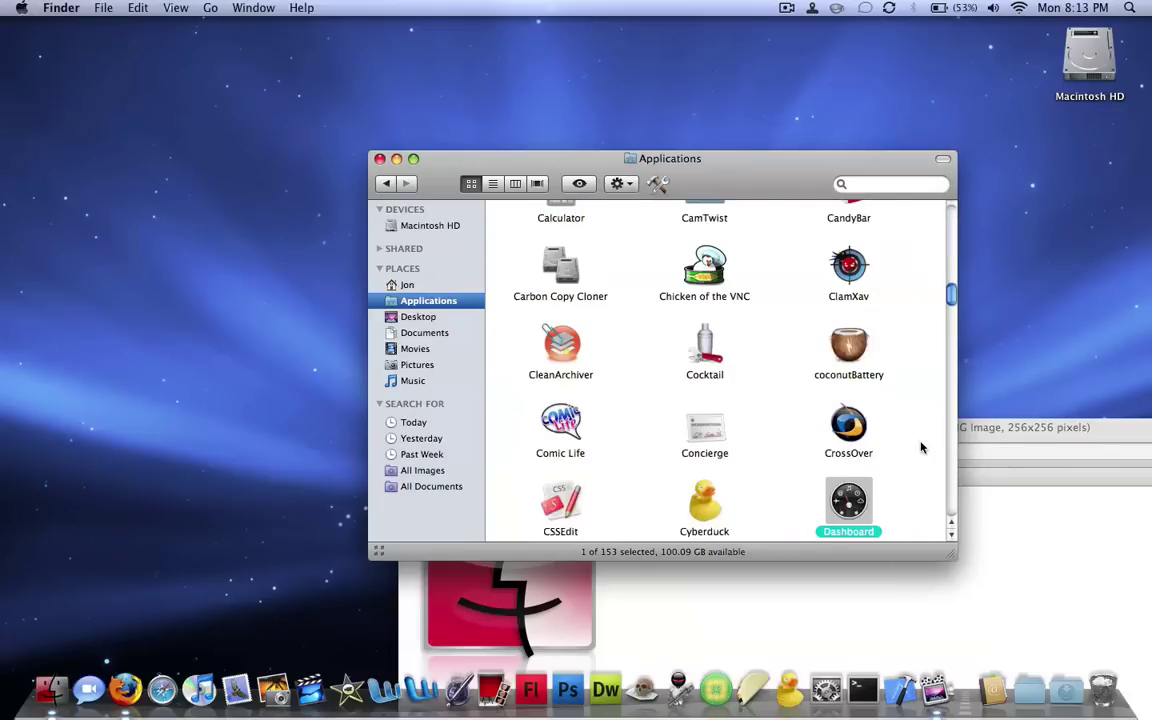
scroll(919, 450, down, 5)
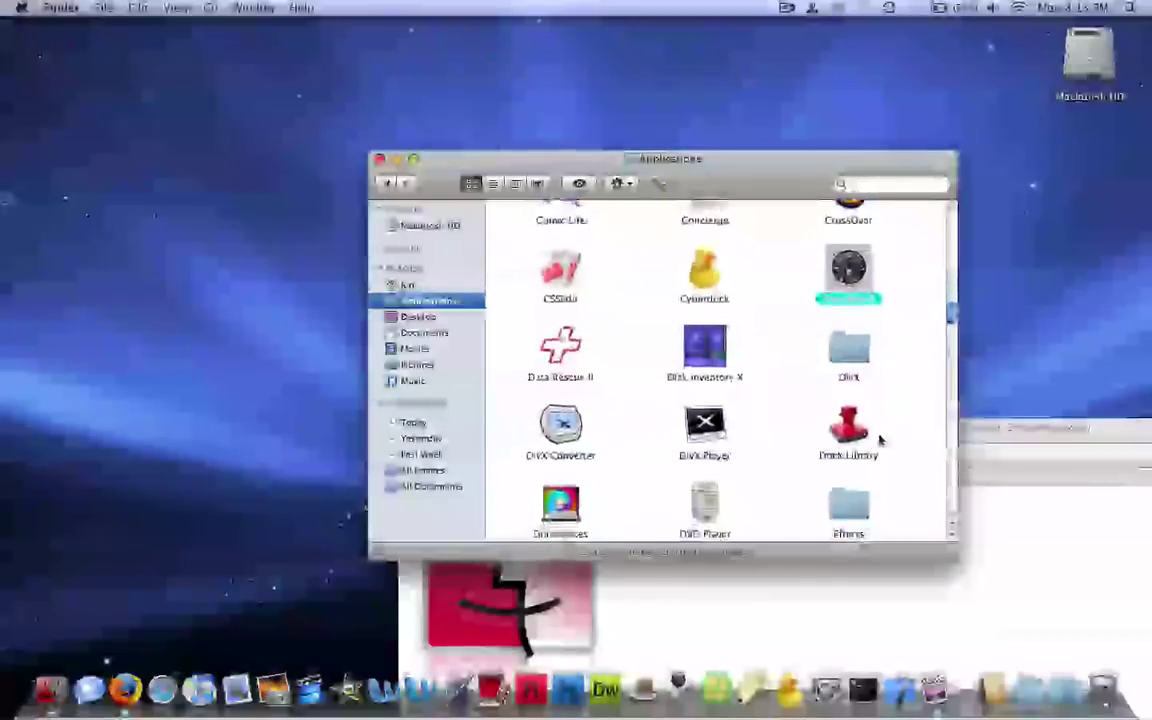
click(817, 418)
Launch Dock Library and scroll through its installed dock themes.
double_click(847, 422)
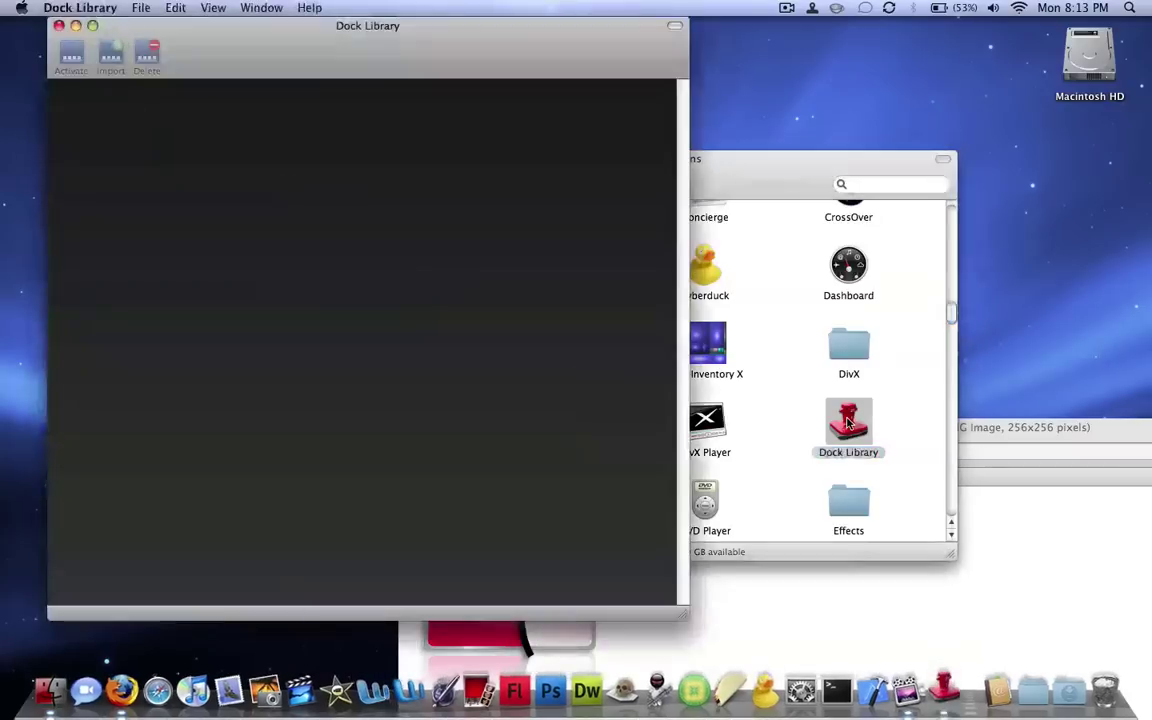
scroll(432, 330, down, 8)
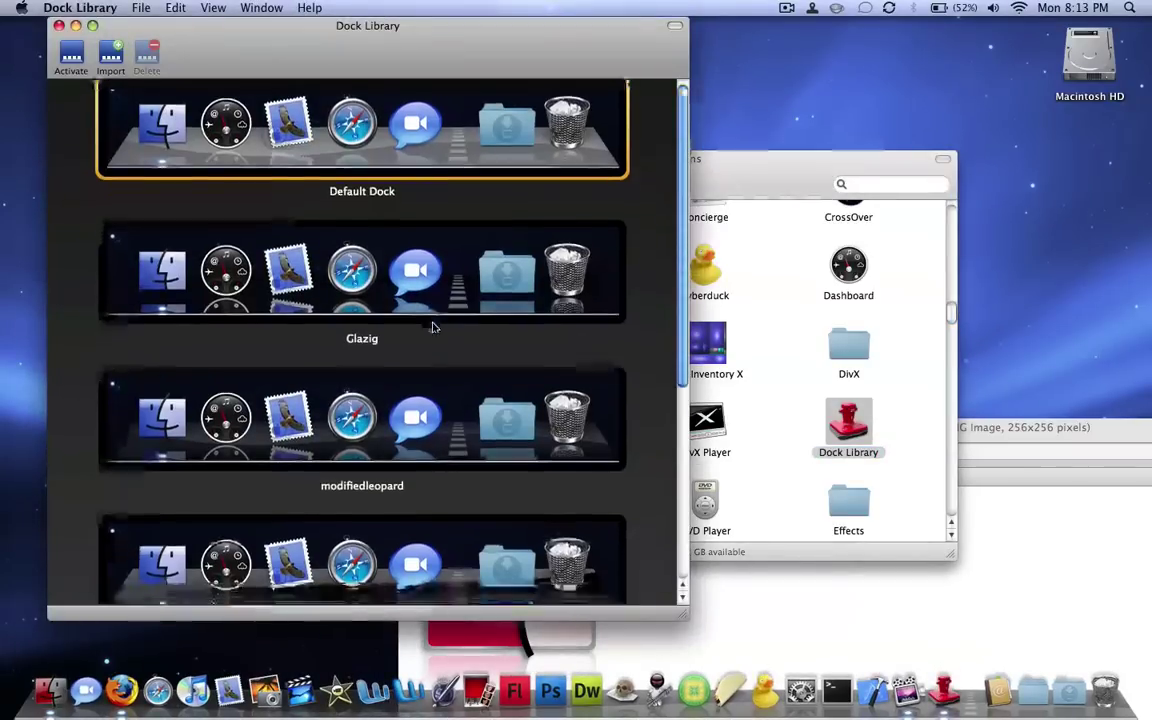
scroll(430, 337, up, 8)
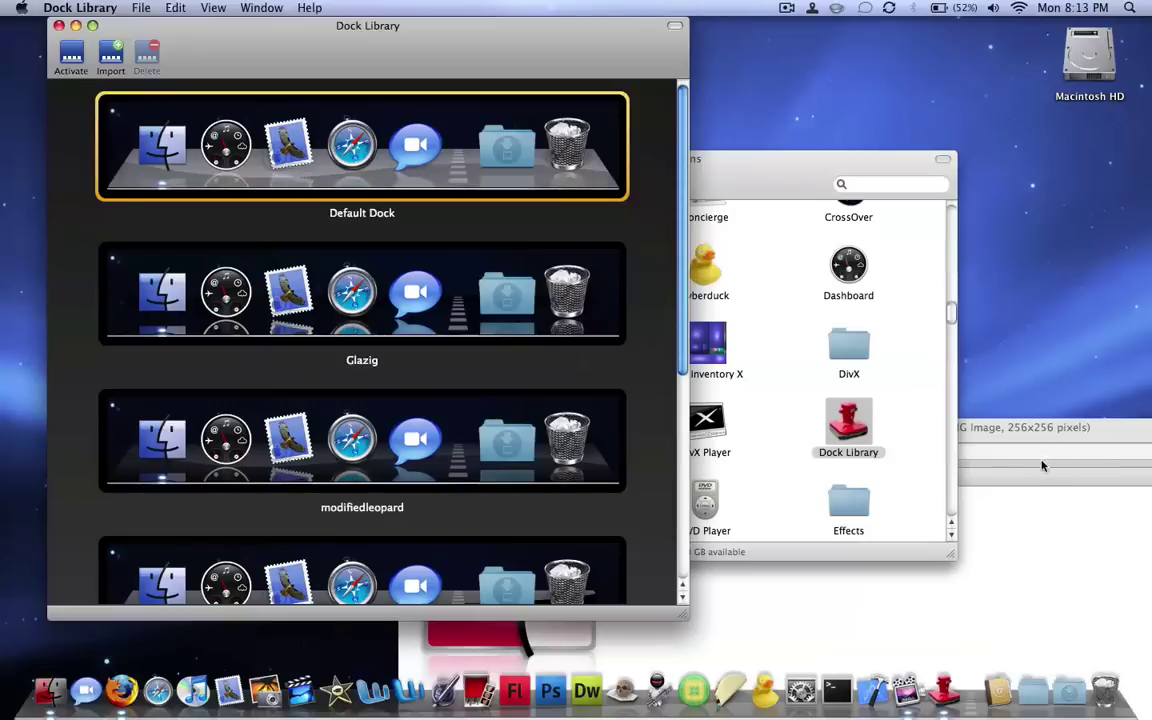
Close the Finder window and enlarge the Firefox window showing the red Finder PNG.
click(906, 427)
key(super+w)
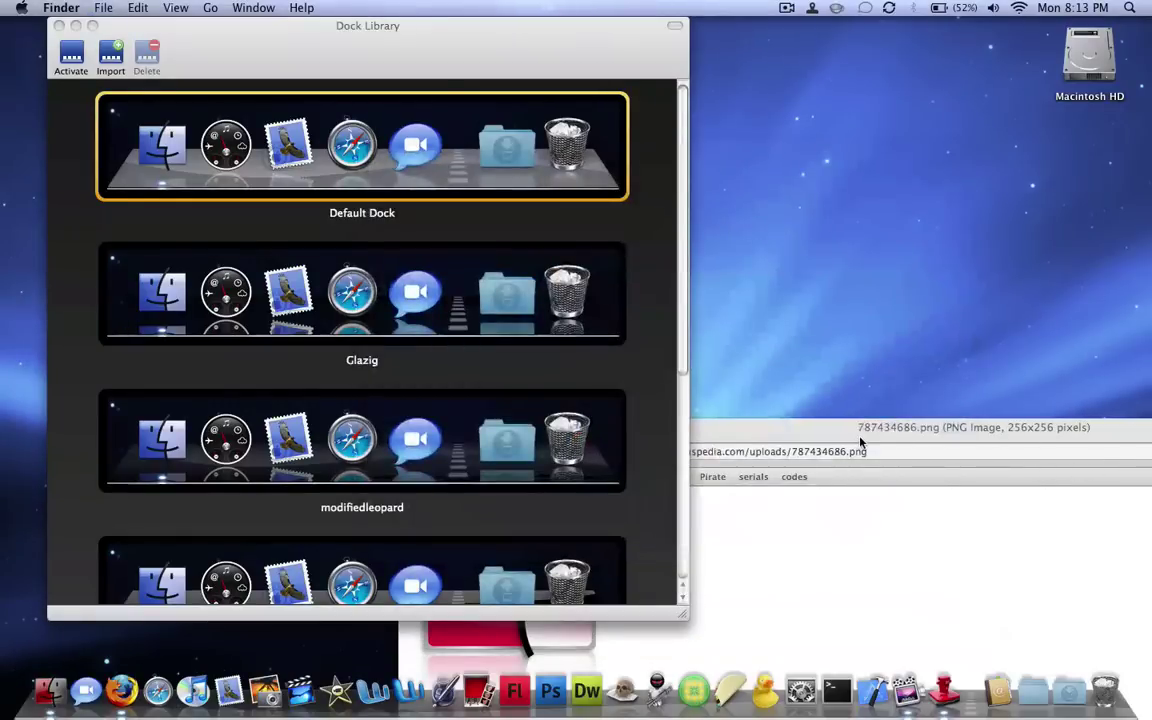
click(772, 420)
click(443, 427)
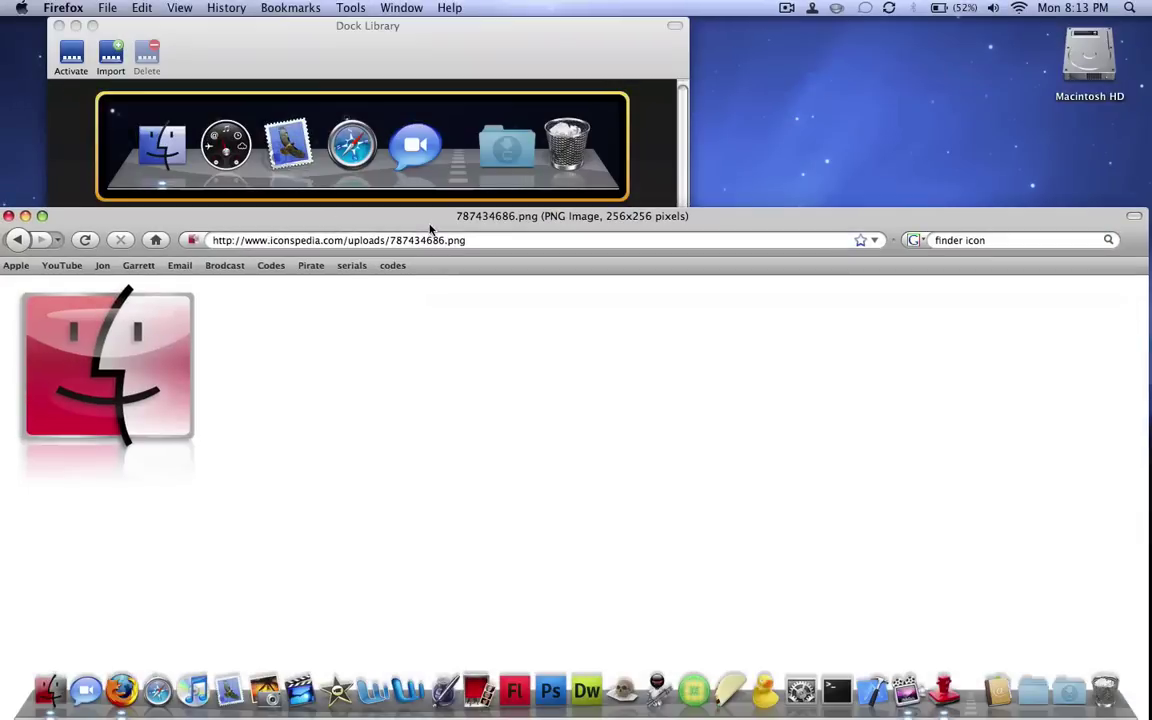
Load leoparddocks.net from the address bar and scroll the gallery down to the SLICK RETRO dock.
drag(466, 240, 208, 240)
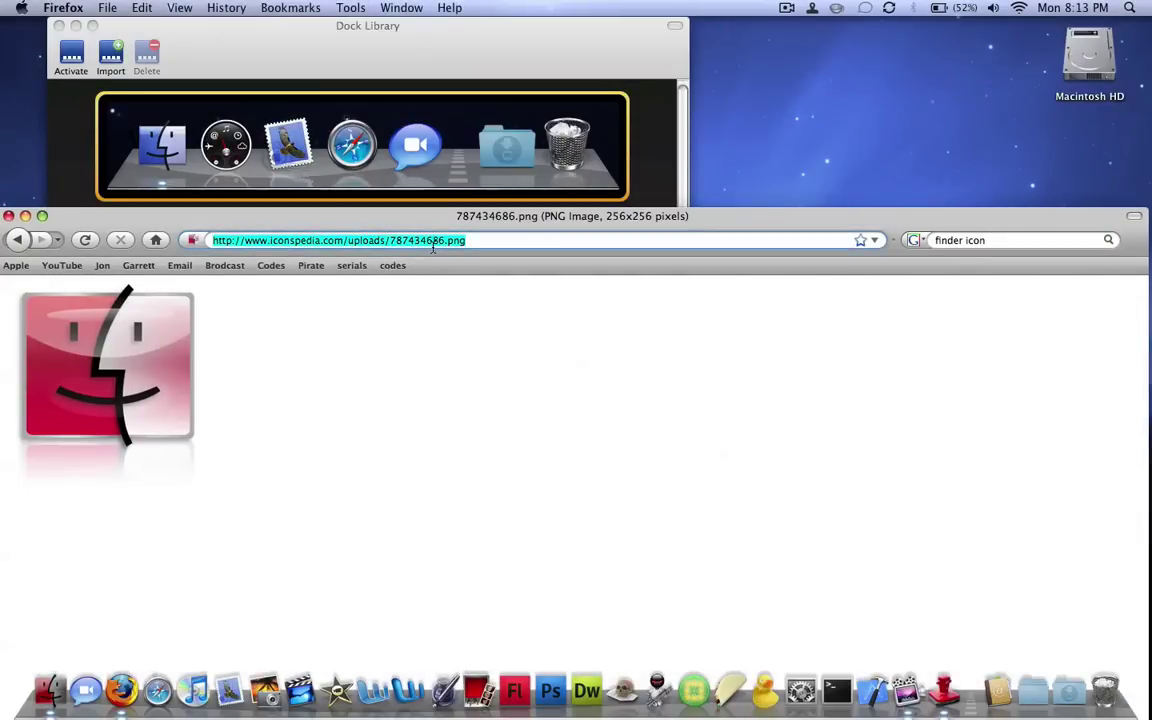
text(l)
key(Down)
key(Return)
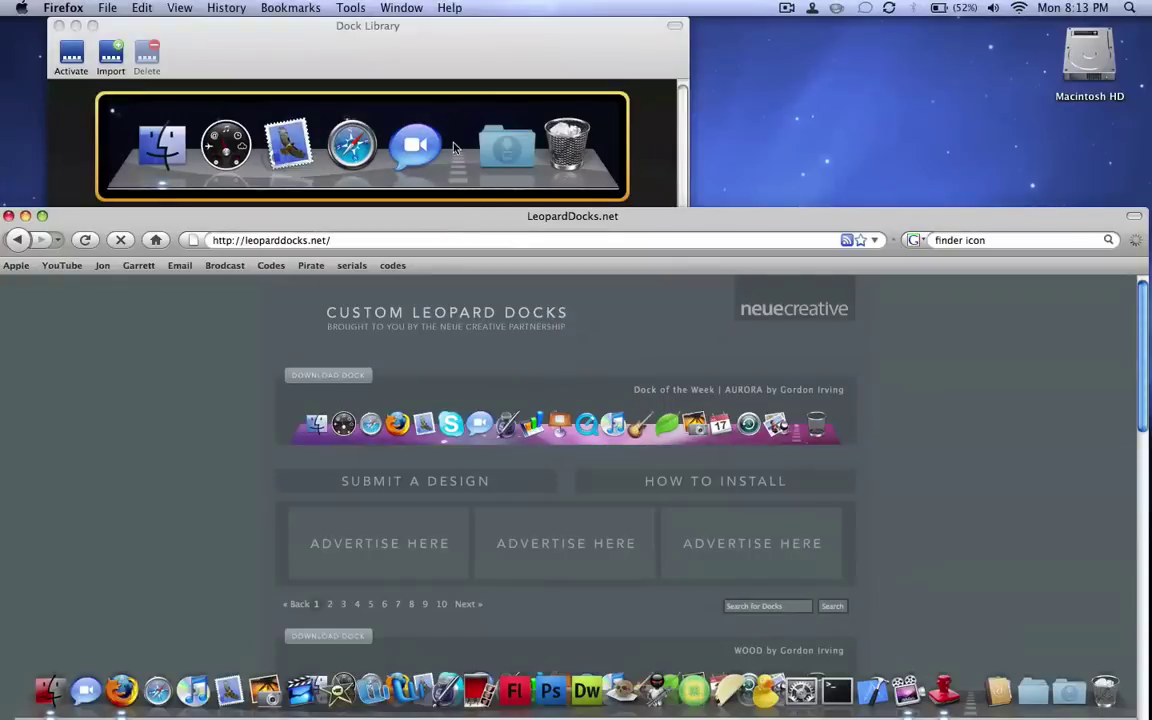
drag(459, 222, 471, 31)
scroll(613, 252, down, 3)
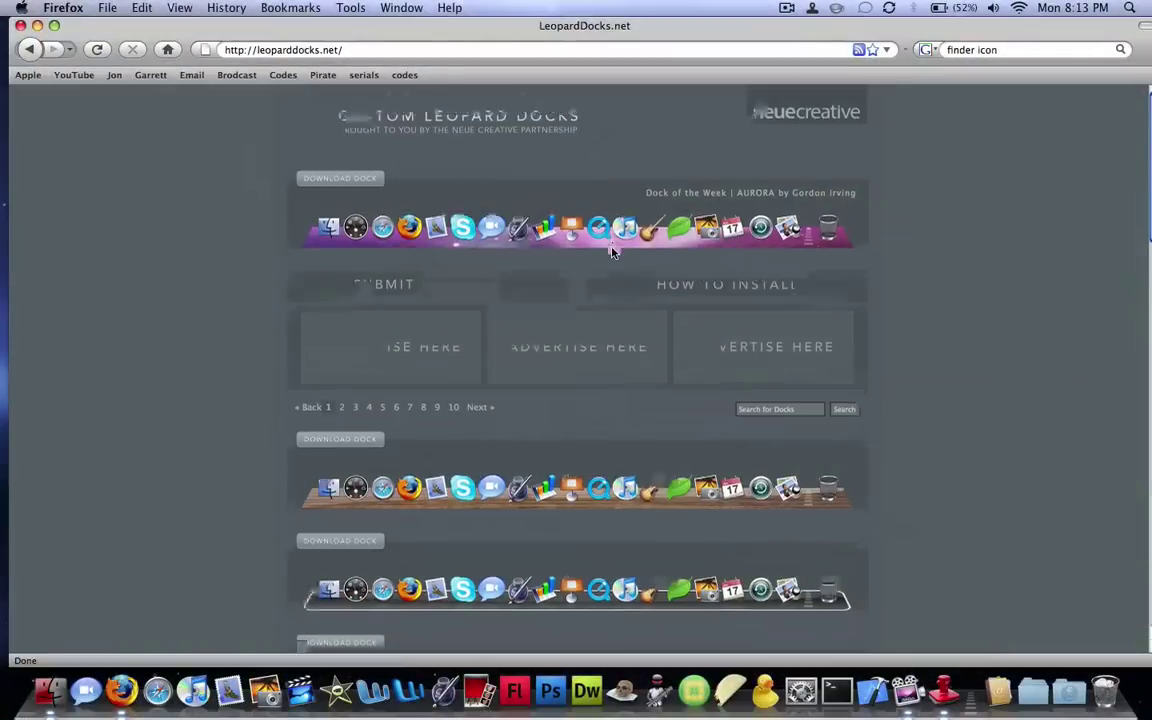
scroll(613, 252, down, 5)
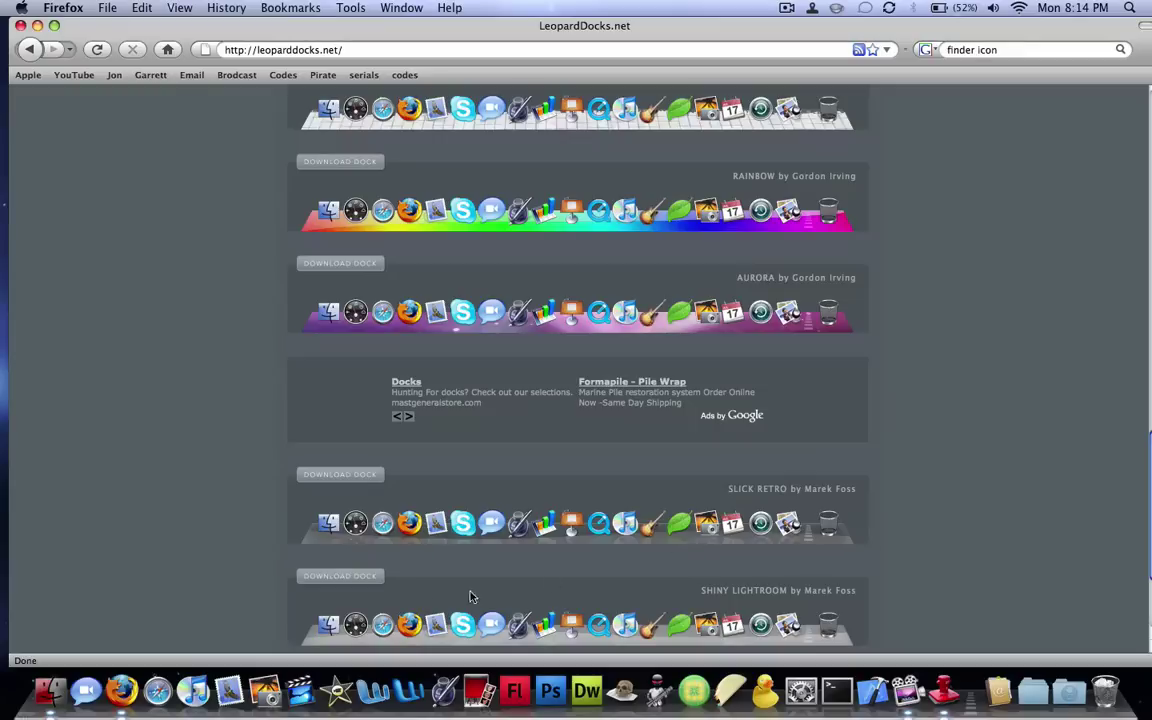
Download slickretro.zip for the Slick Retro dock, clear the downloads list, and raise Finder's Downloads window.
click(352, 476)
click(440, 328)
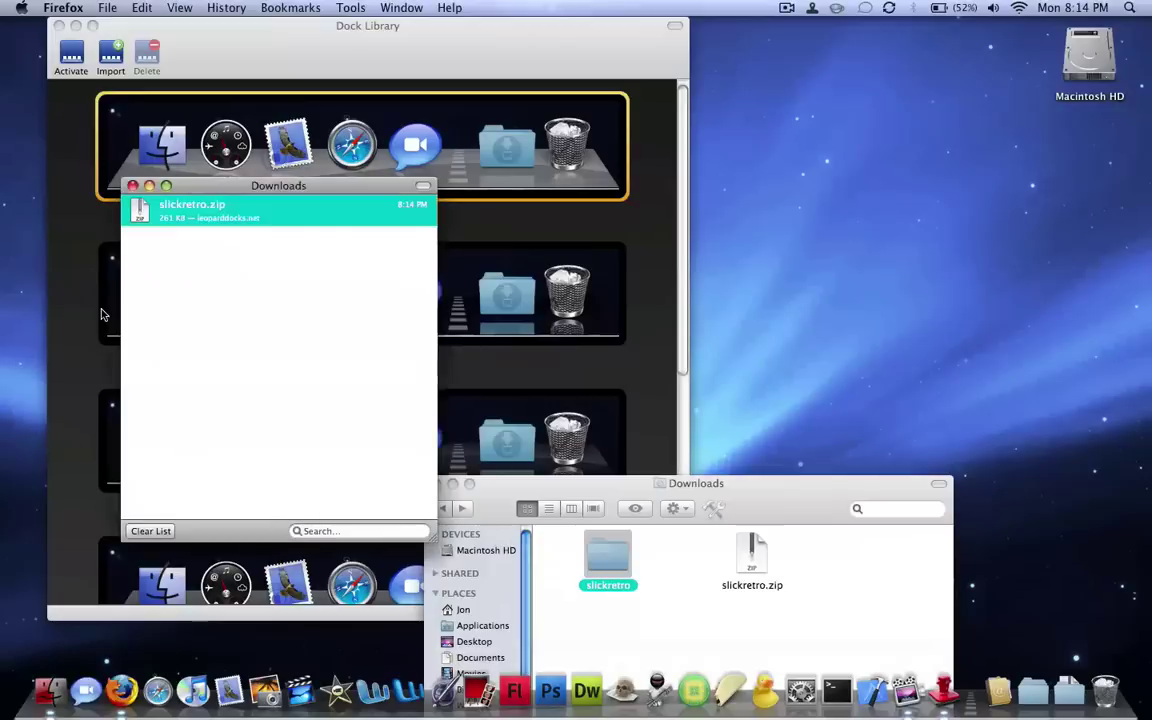
click(124, 534)
key(super+w)
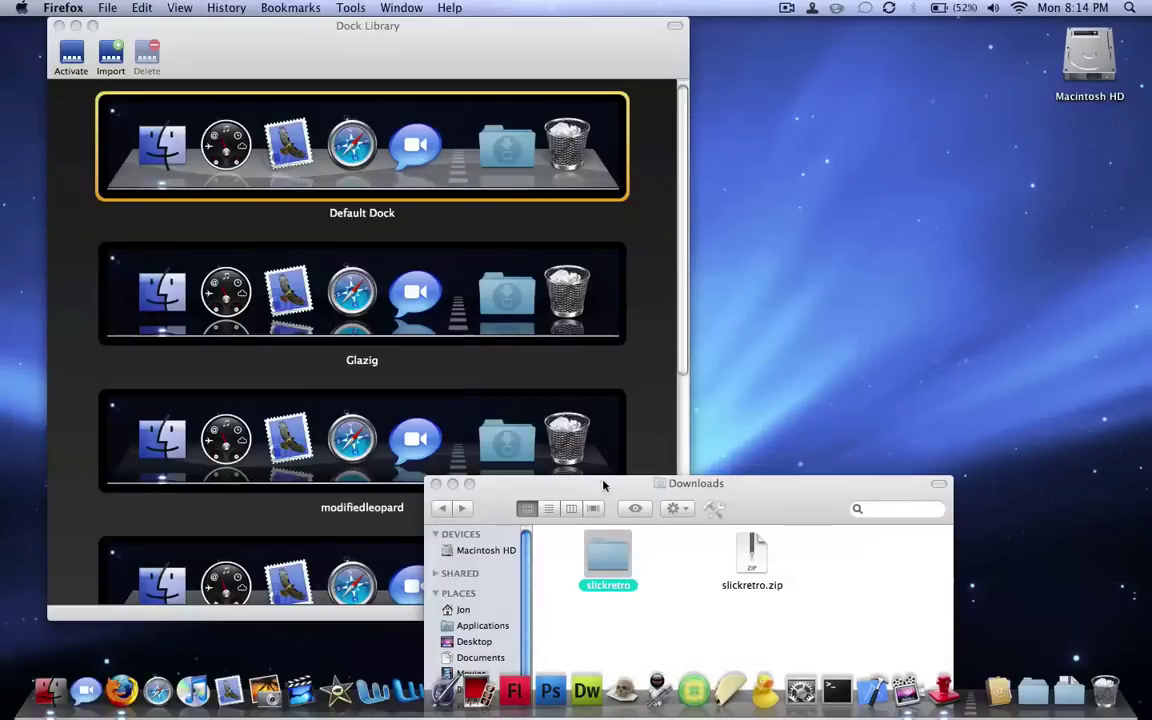
drag(762, 483, 828, 181)
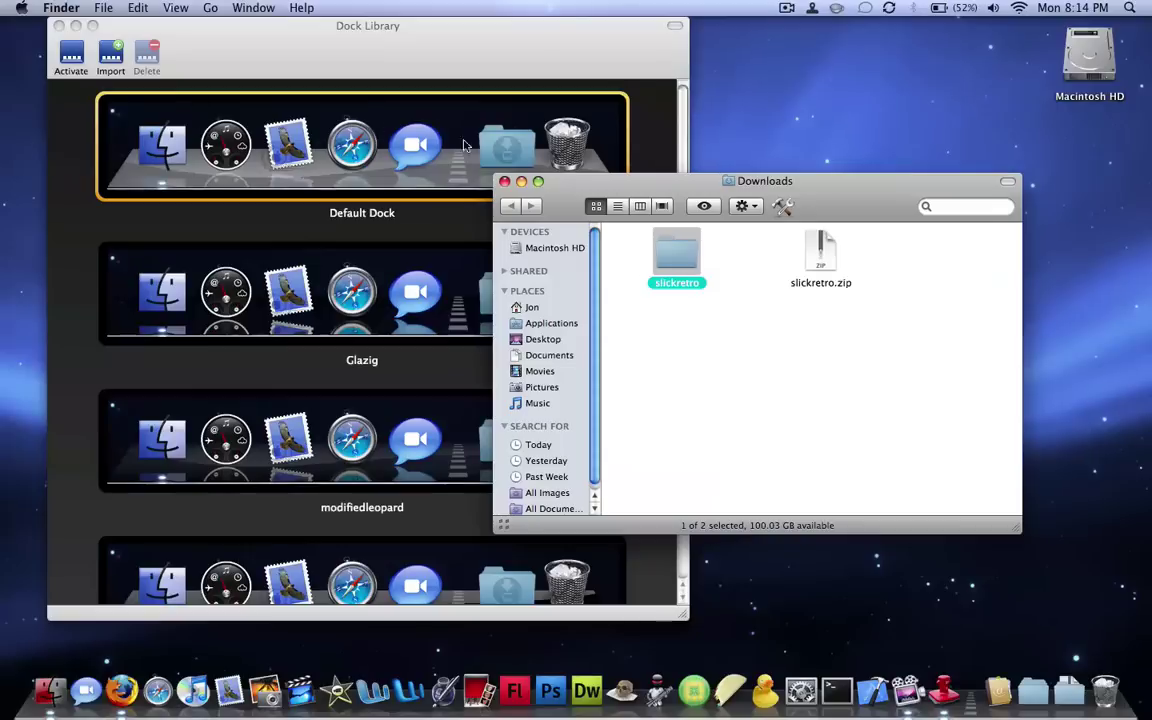
Start a Dock Library import of the slickretro folder, cancel it, and open slickretro in Downloads.
click(122, 60)
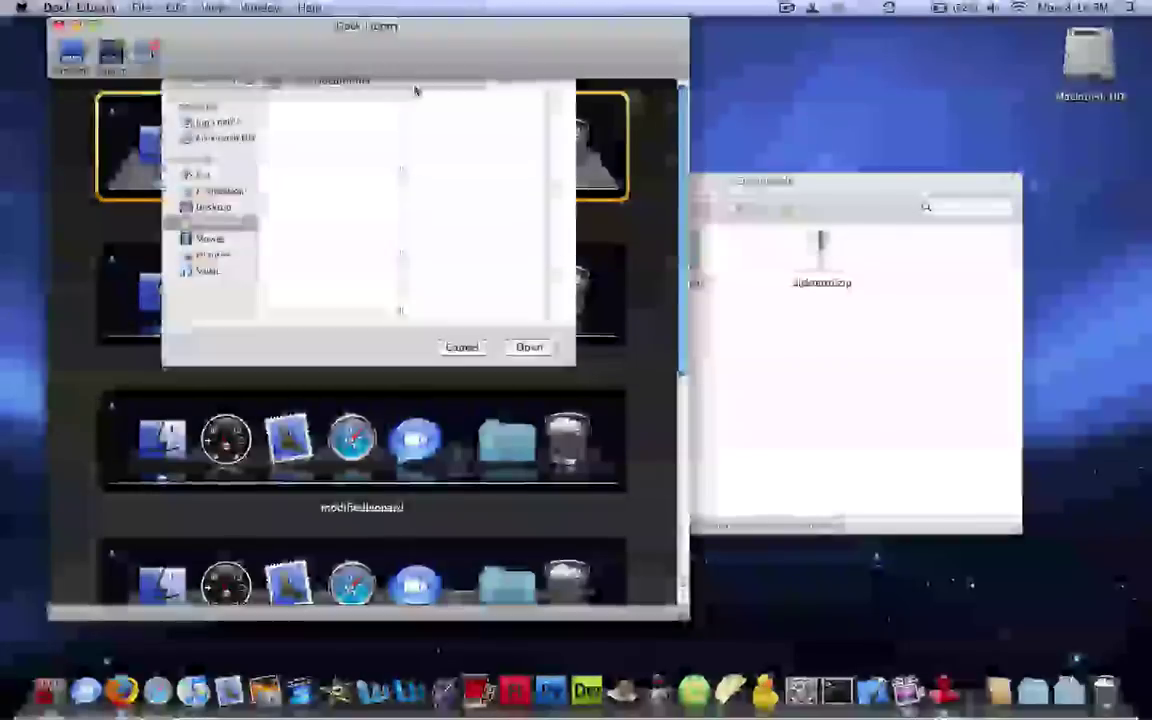
drag(692, 255, 482, 200)
click(470, 366)
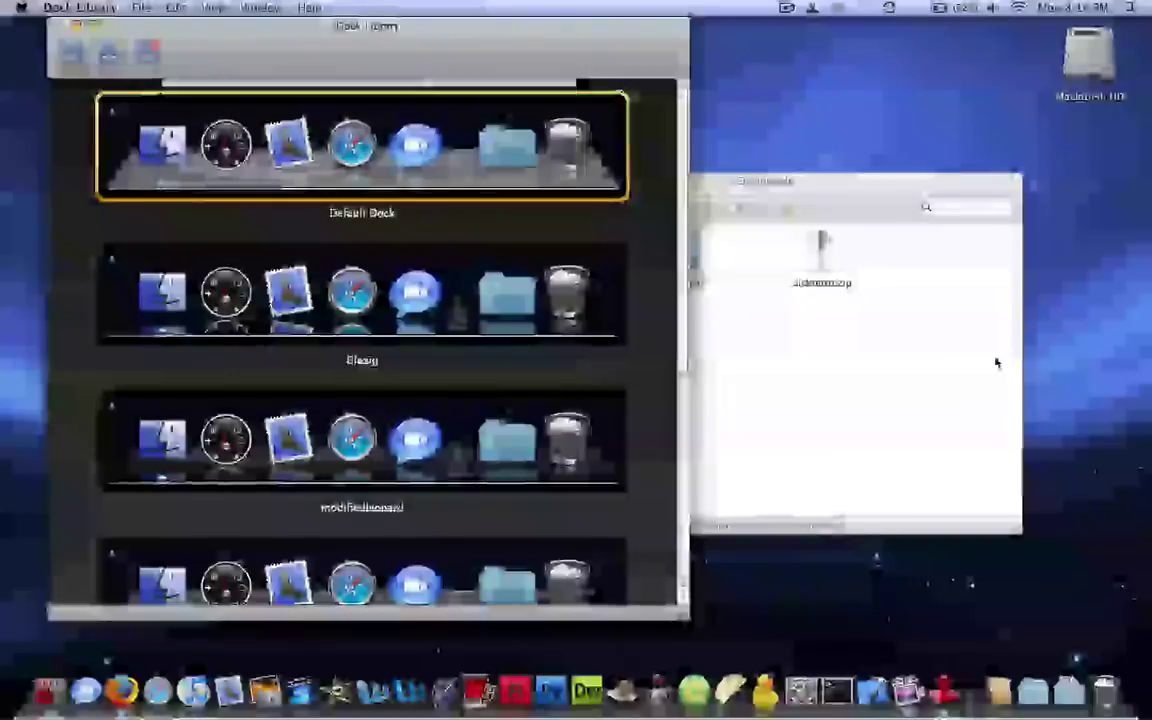
click(717, 254)
double_click(687, 258)
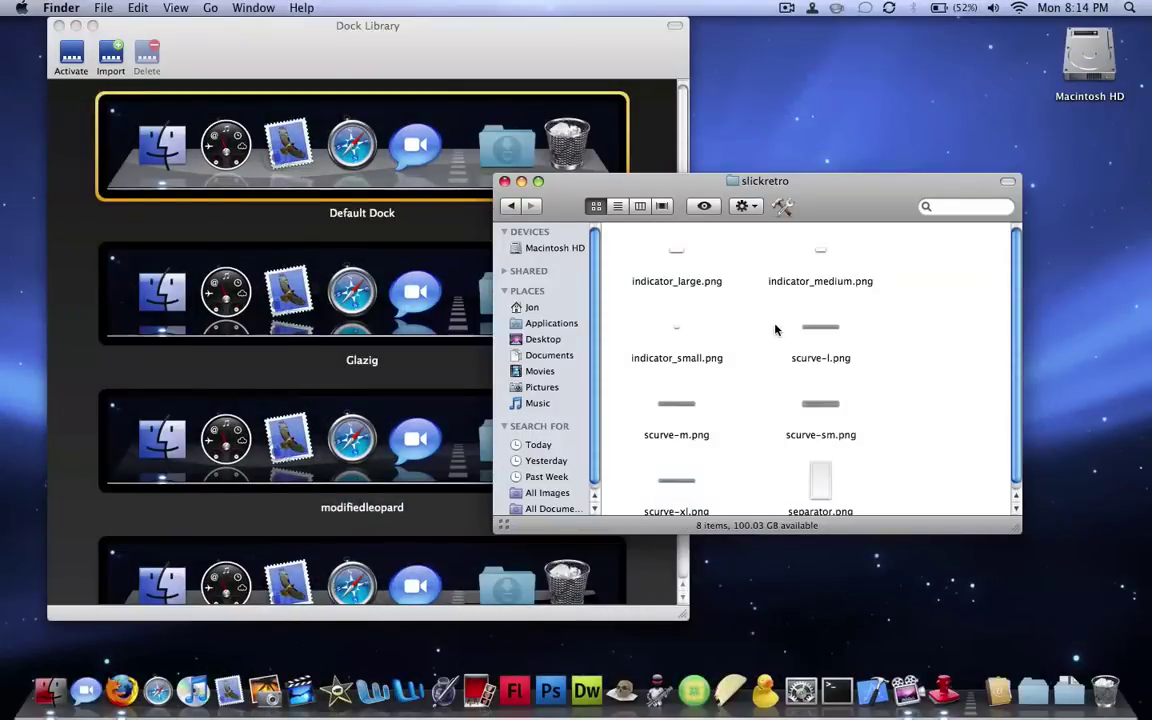
click(676, 323)
key(space)
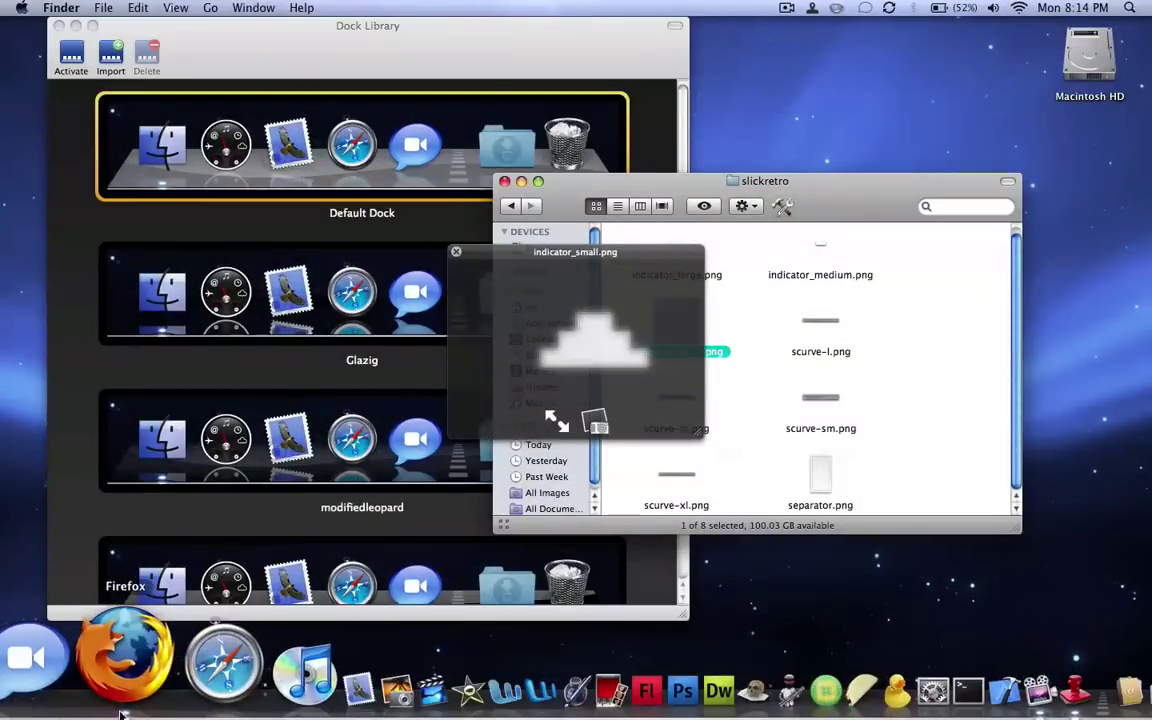
click(456, 253)
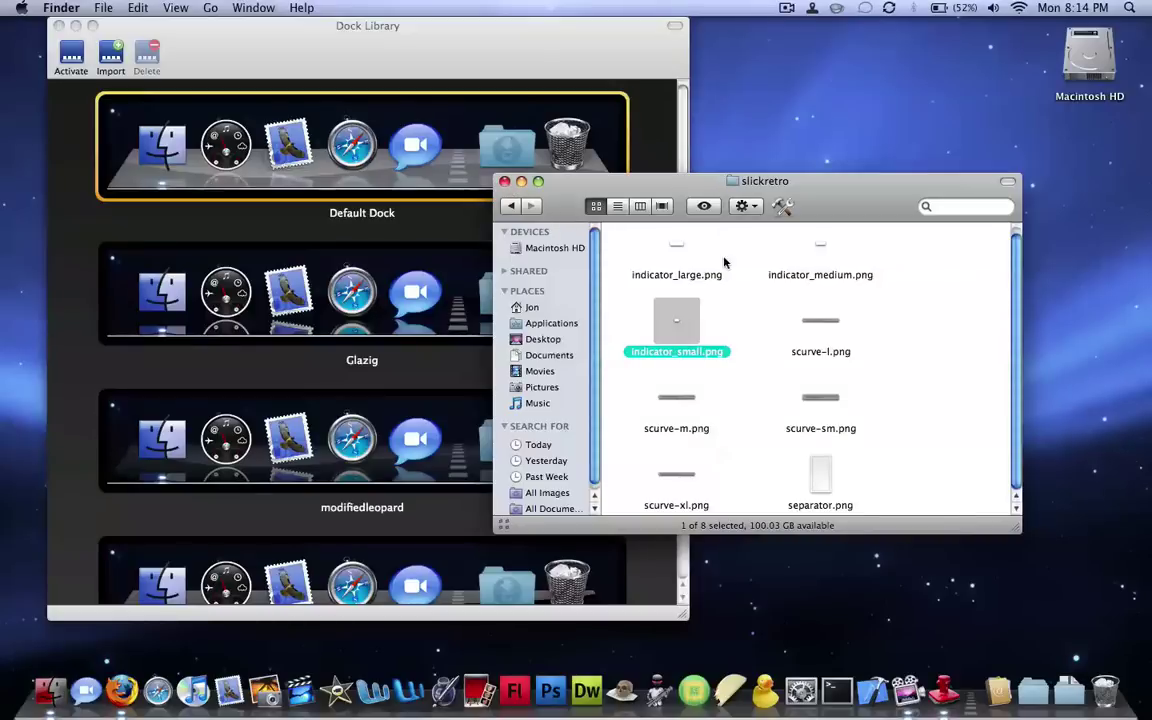
drag(751, 357, 829, 442)
key(space)
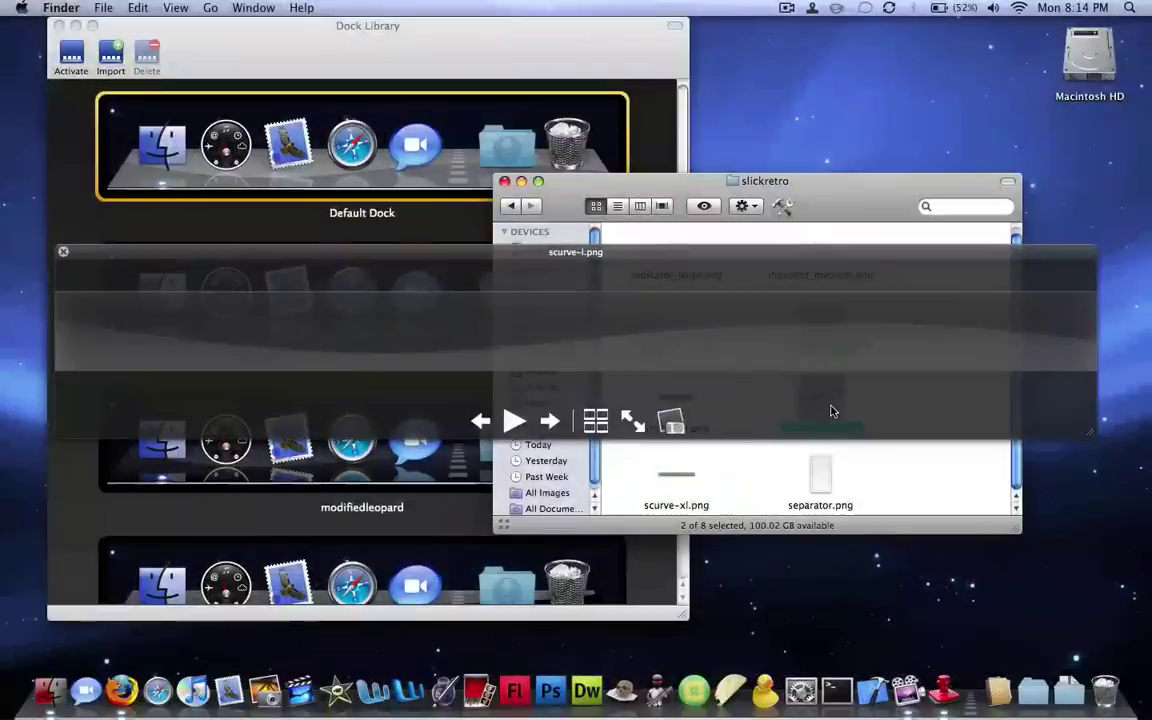
key(space)
click(866, 422)
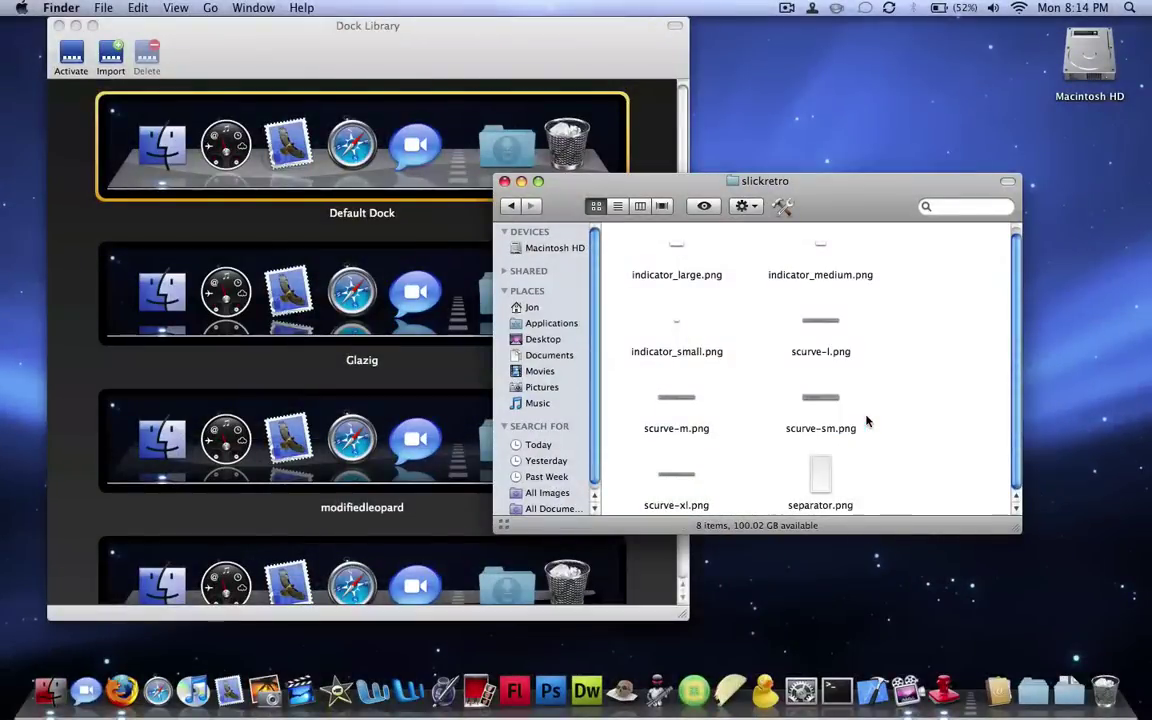
key(super+n)
Browse from Macintosh HD into System › Library and preview the CoreServices folder.
click(433, 226)
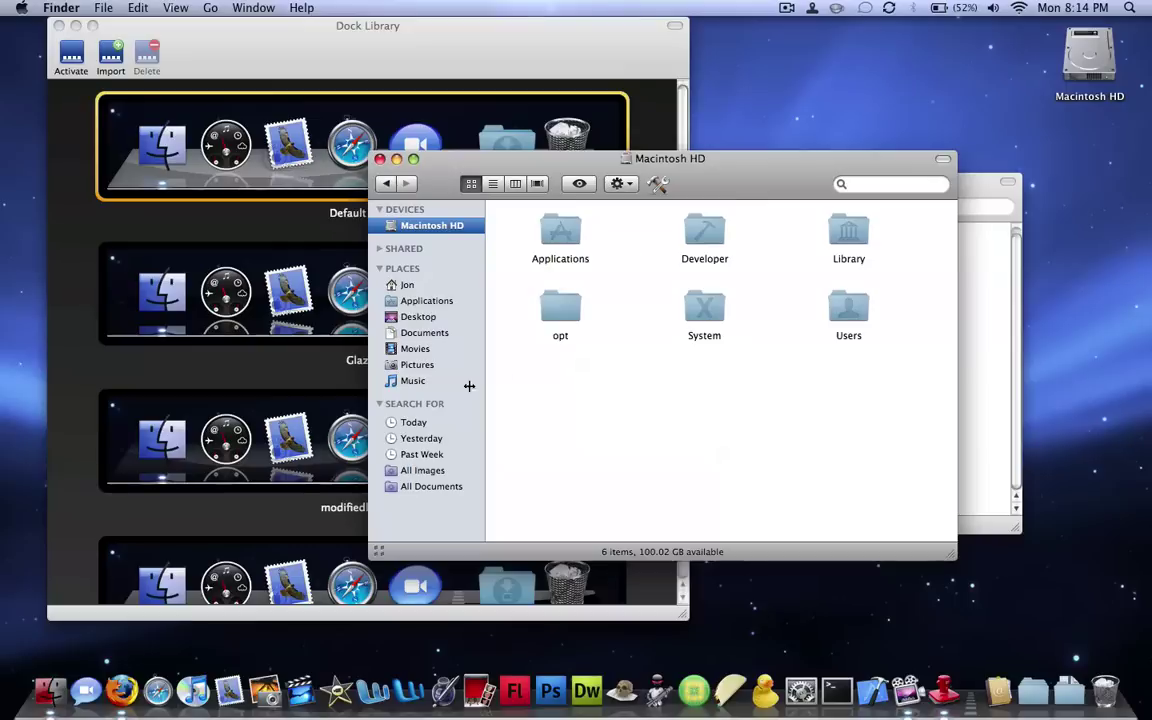
right_click(53, 690)
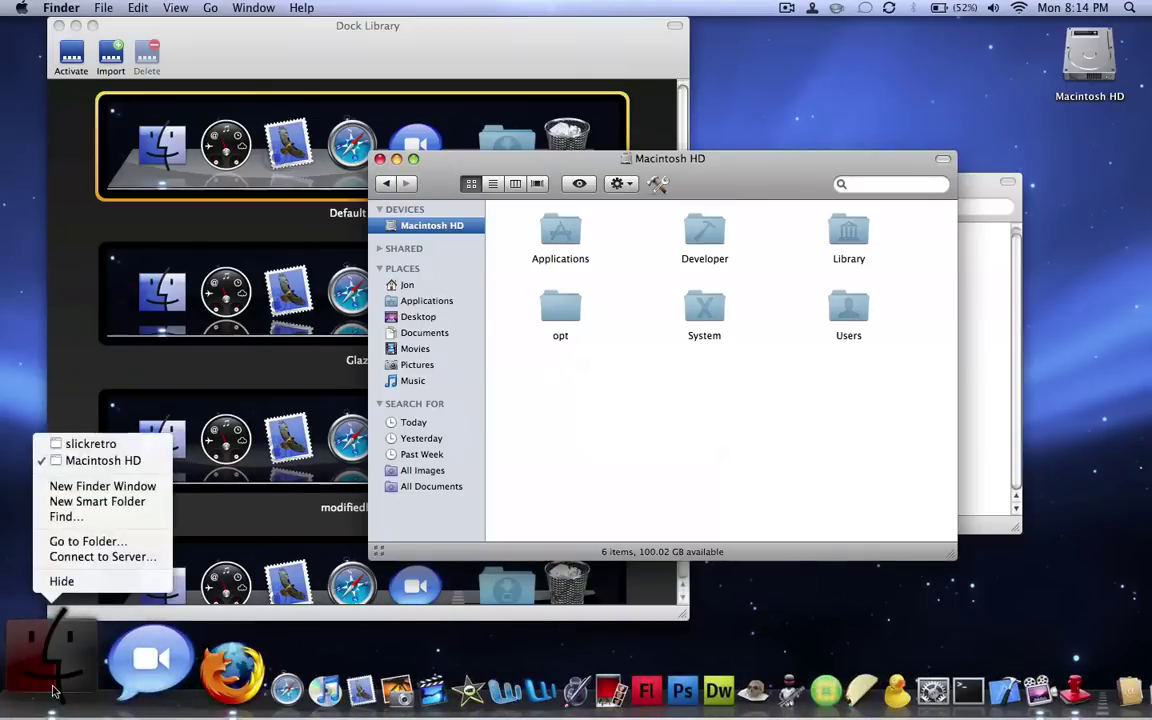
click(100, 545)
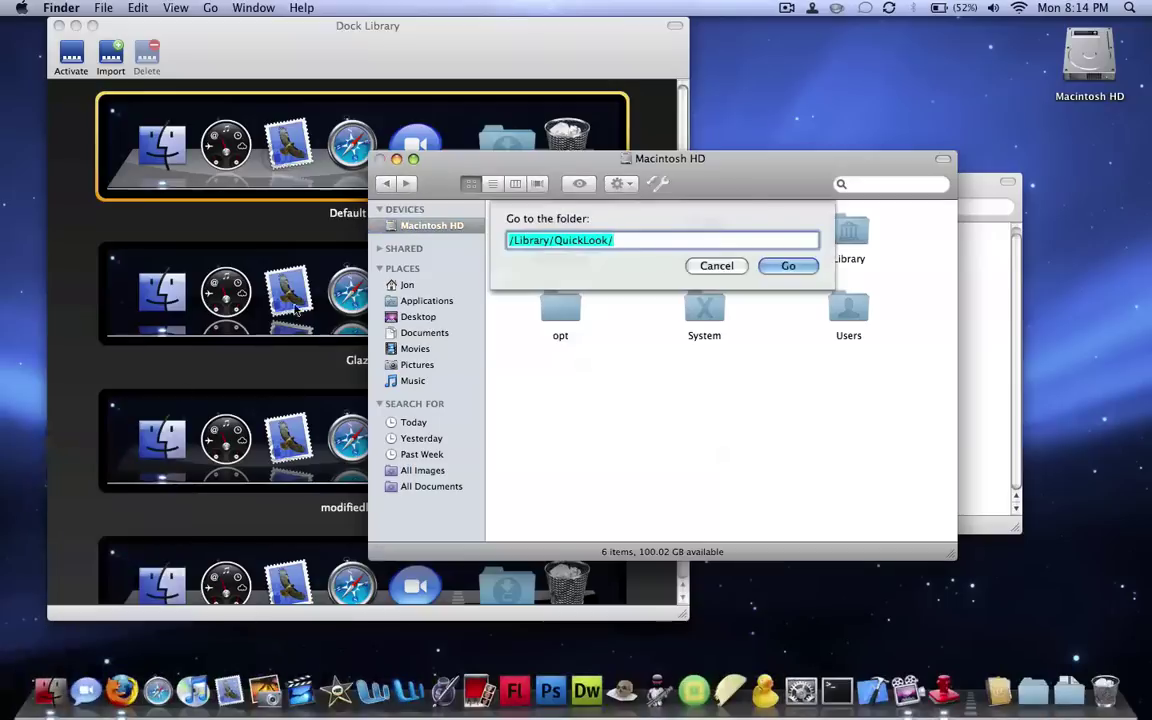
click(716, 266)
double_click(708, 305)
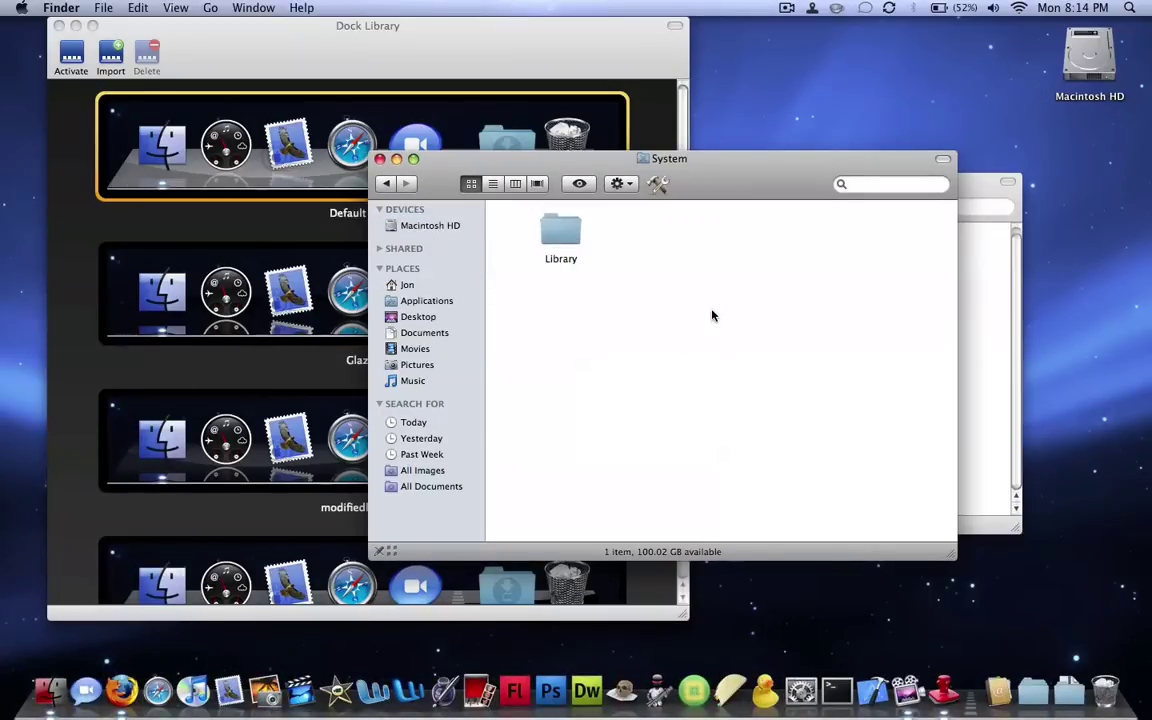
double_click(570, 222)
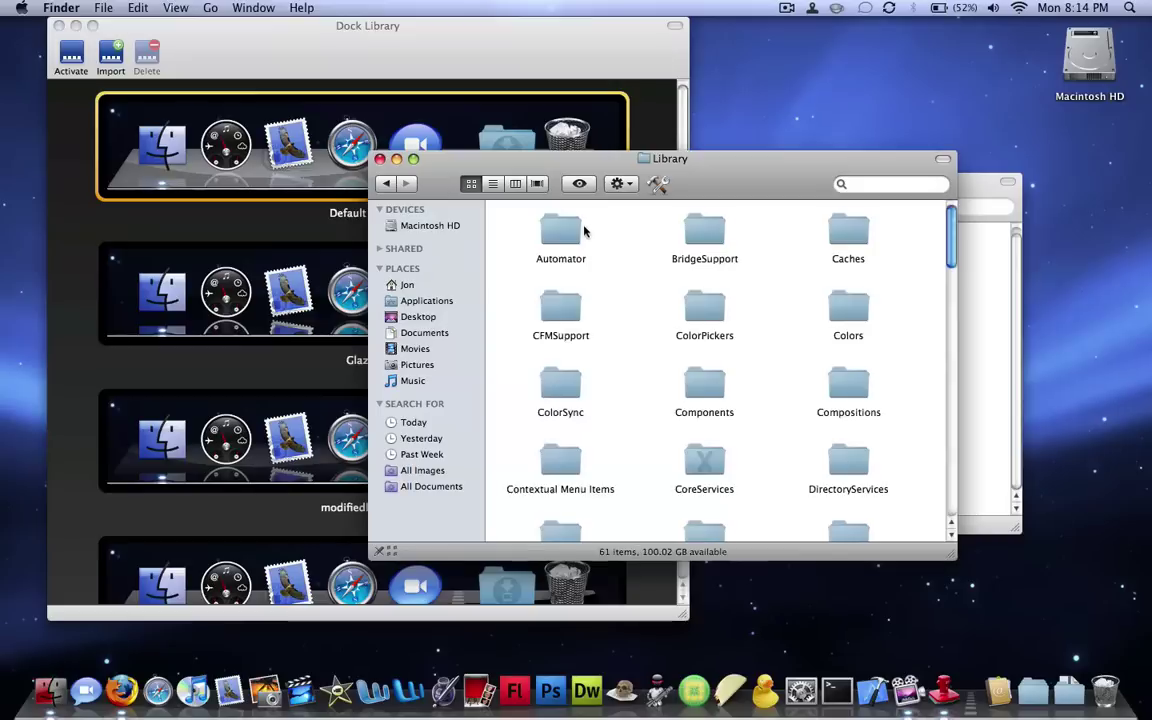
click(711, 472)
key(space)
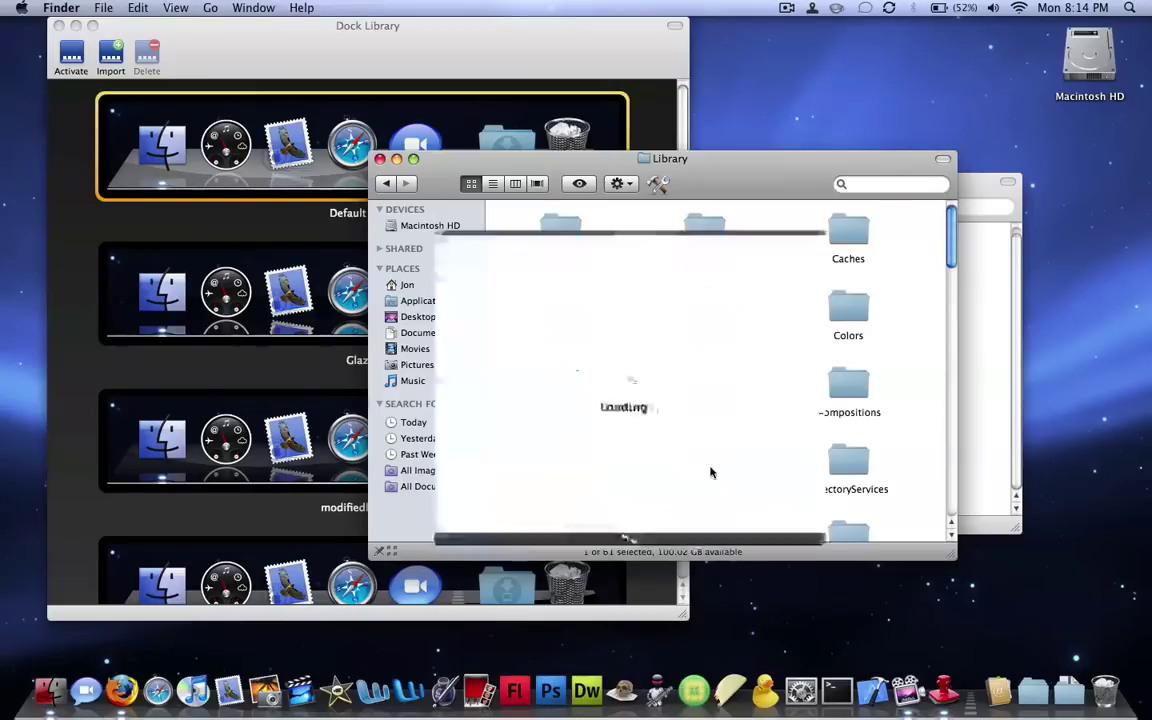
key(space)
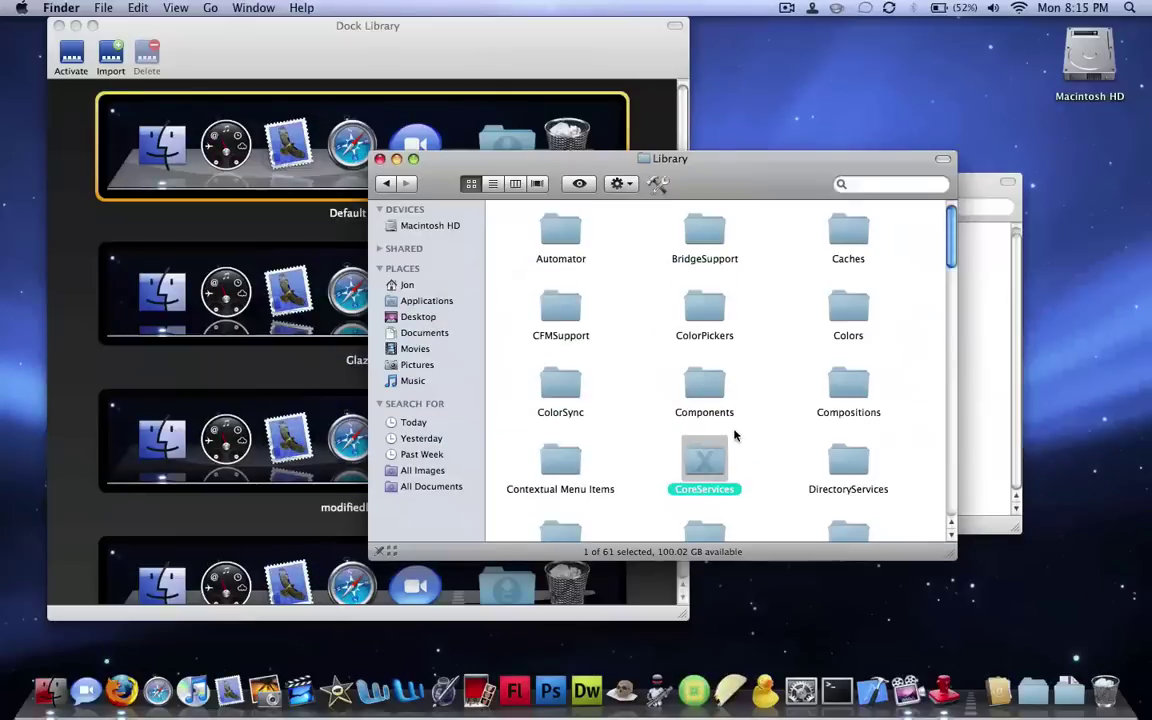
Open CoreServices, locate the Dock application, and bring up its context menu.
double_click(698, 464)
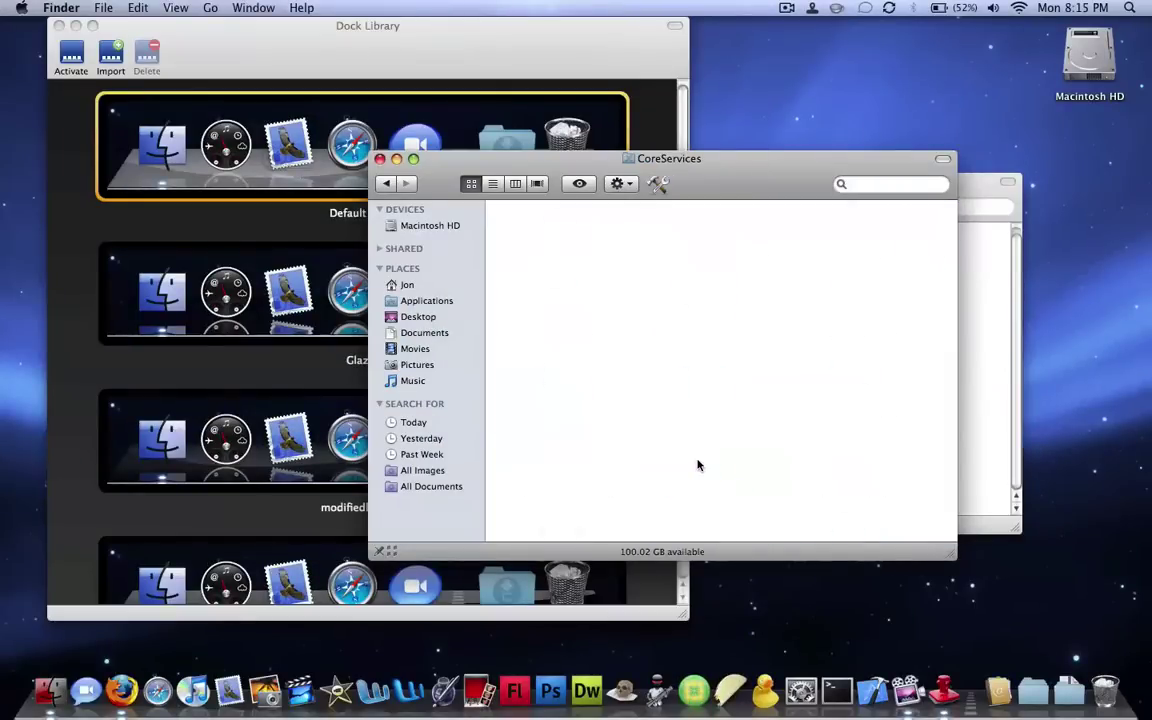
click(699, 468)
key(d)
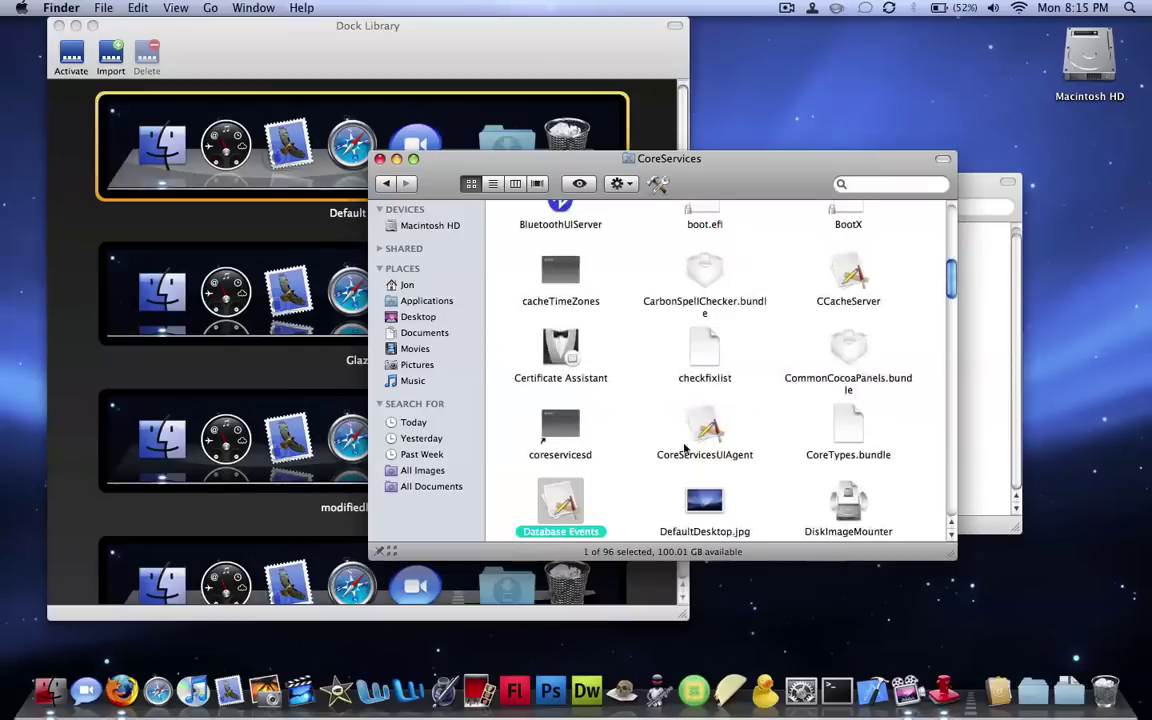
scroll(686, 450, down, 5)
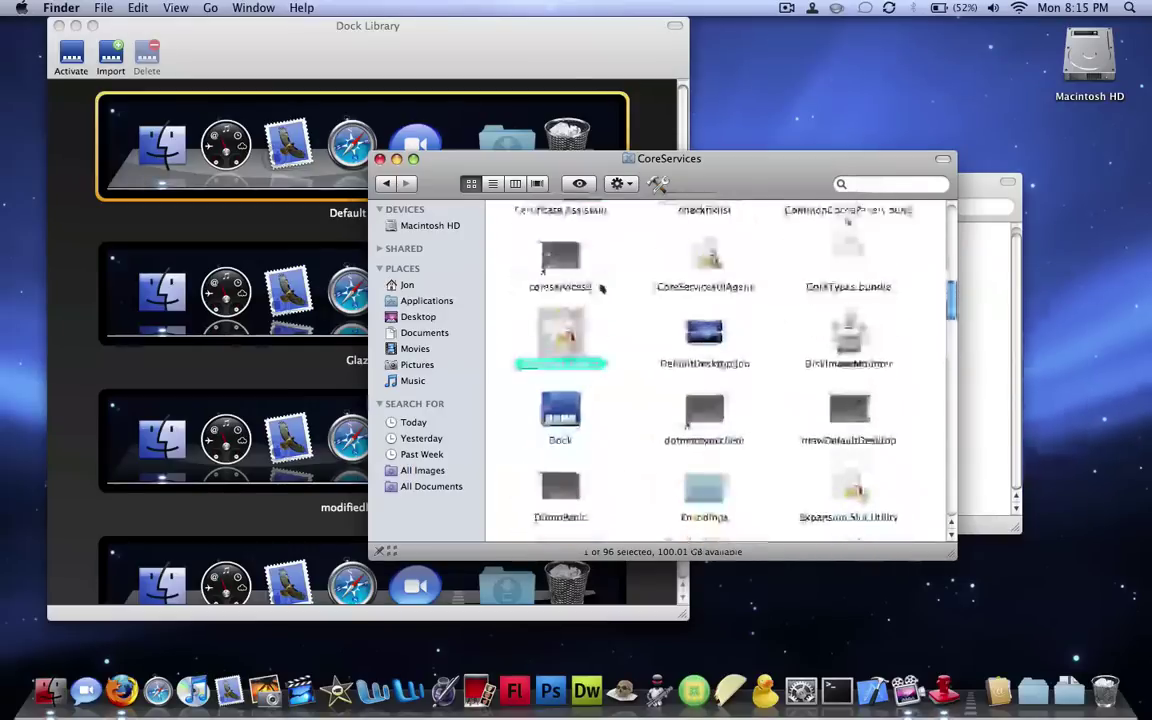
scroll(575, 516, up, 2)
click(561, 480)
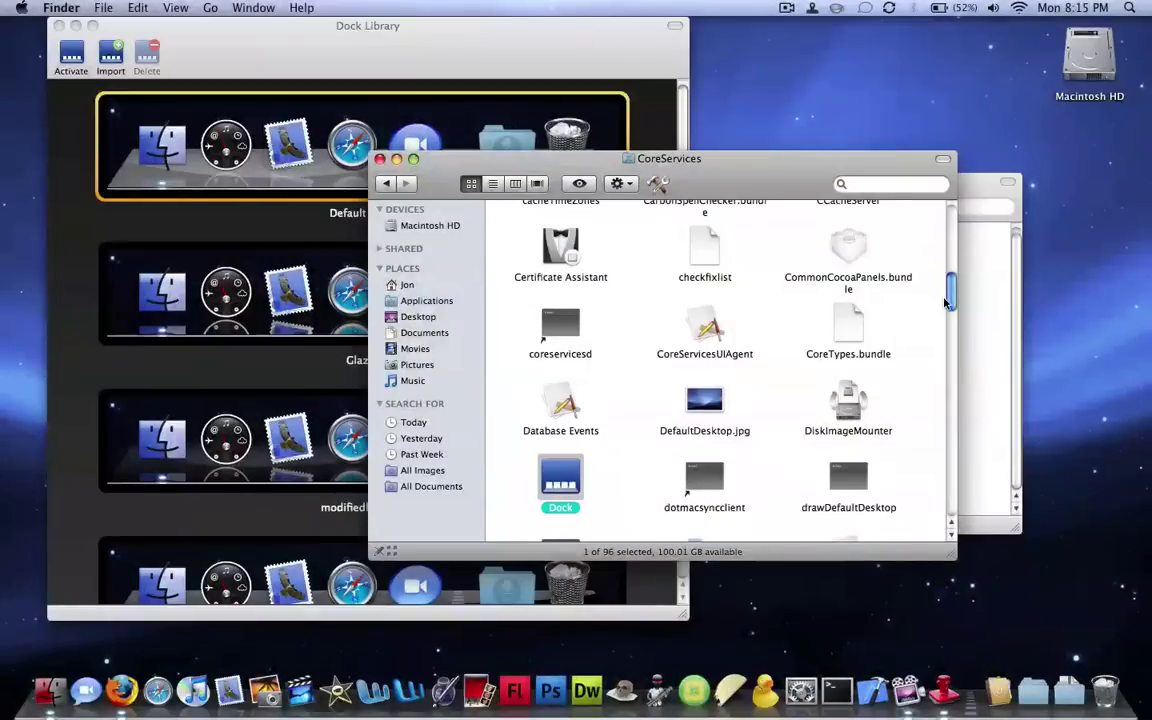
drag(946, 302, 950, 316)
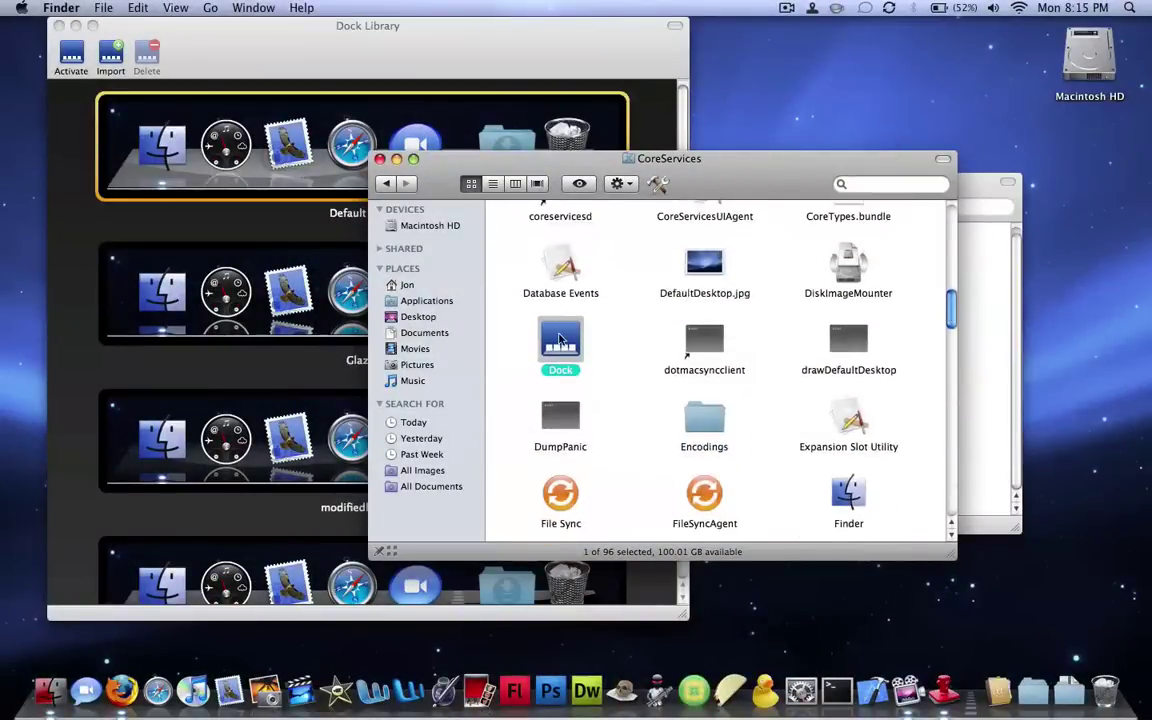
right_click(560, 340)
Show the Dock package contents and open its Contents › Resources folder.
click(590, 363)
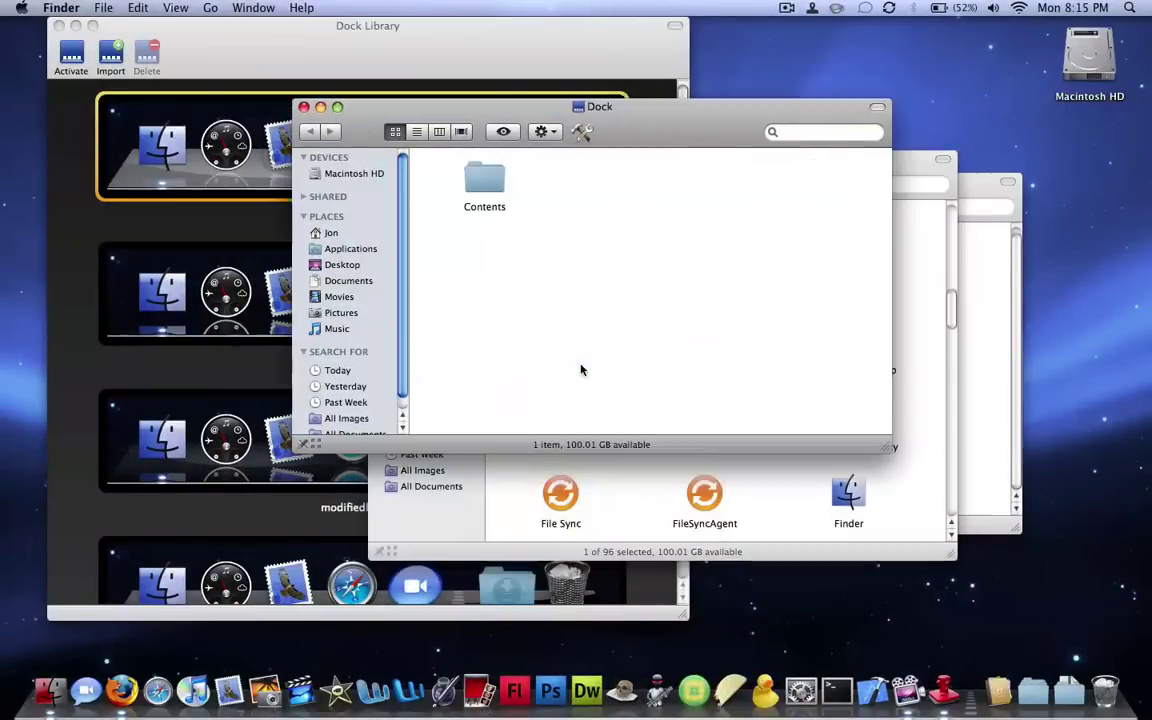
double_click(484, 180)
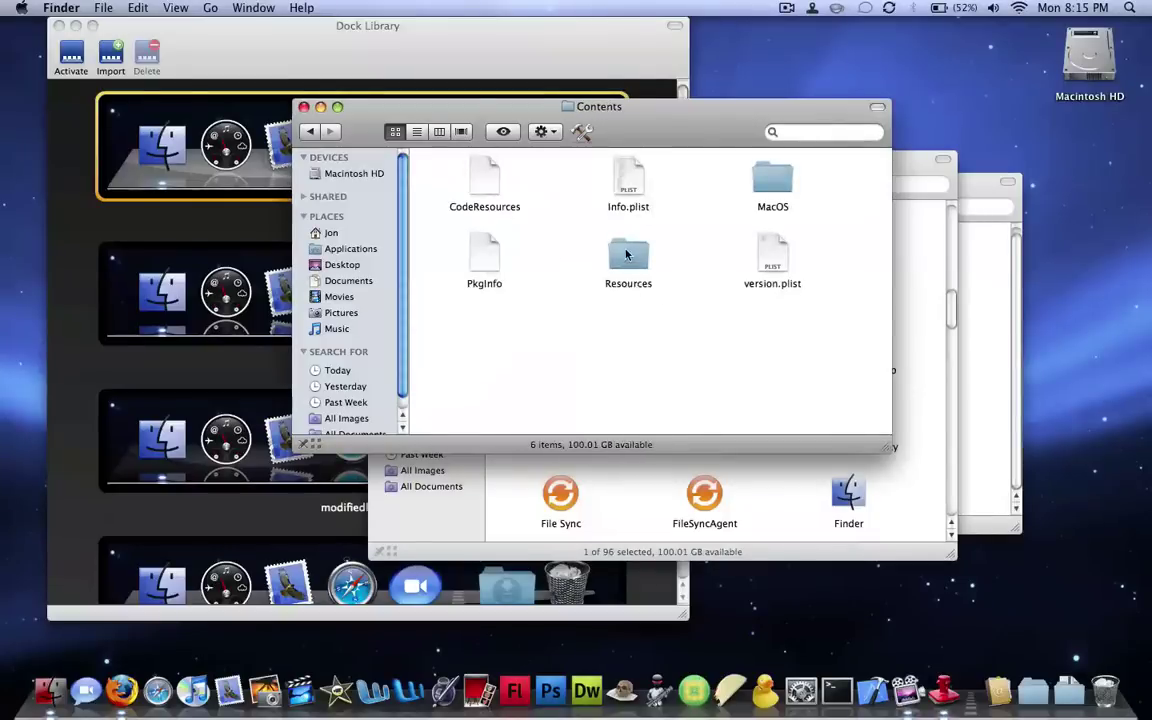
double_click(625, 250)
scroll(625, 255, down, 5)
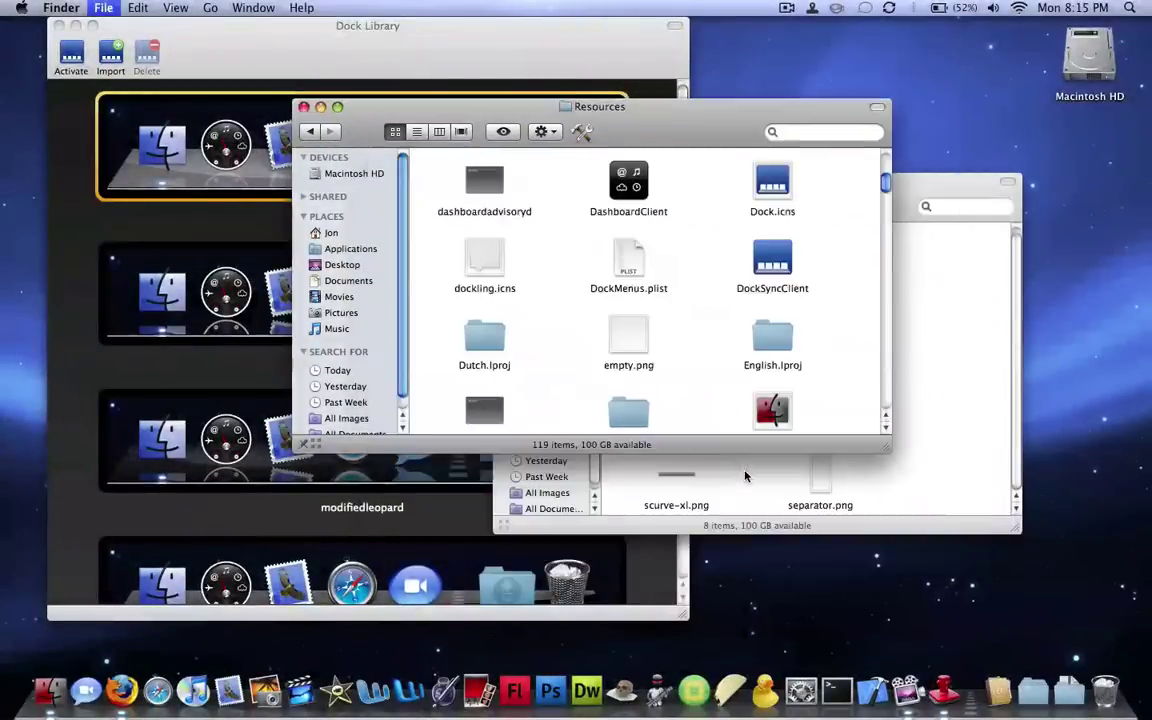
drag(894, 189, 890, 216)
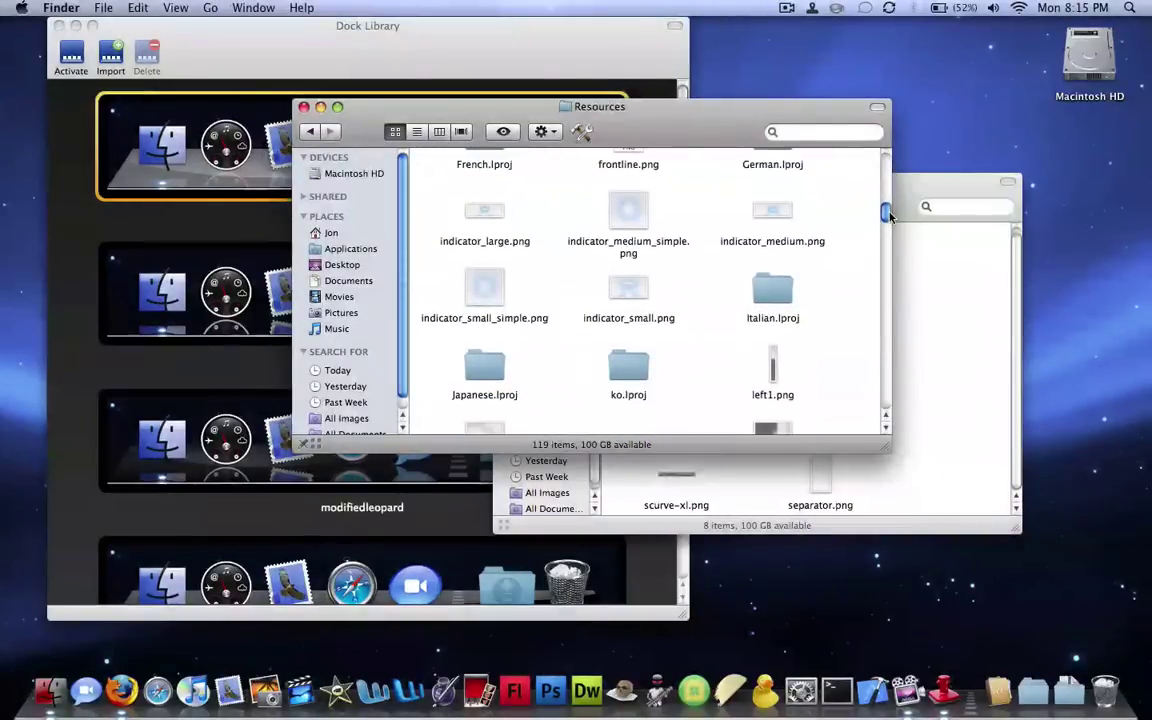
Copy the five indicator_*.png images into slickretro, replacing existing files, then close Resources.
click(630, 292)
drag(444, 228, 598, 205)
super+click(778, 212)
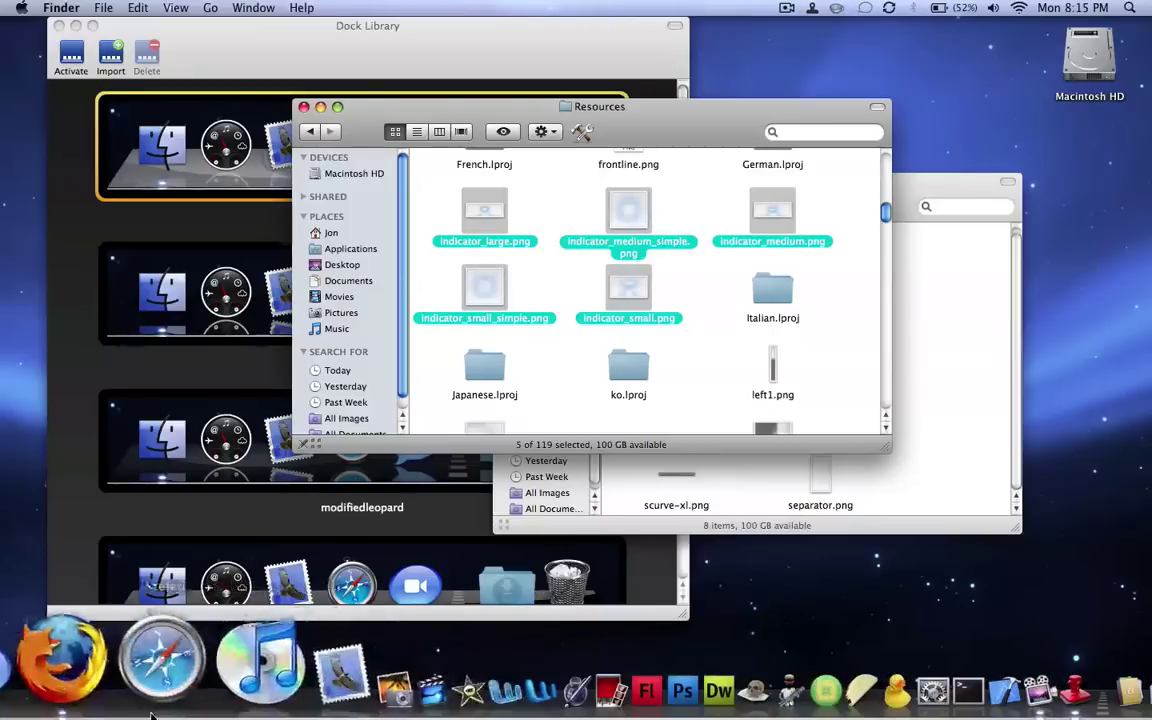
drag(622, 217, 990, 346)
click(665, 231)
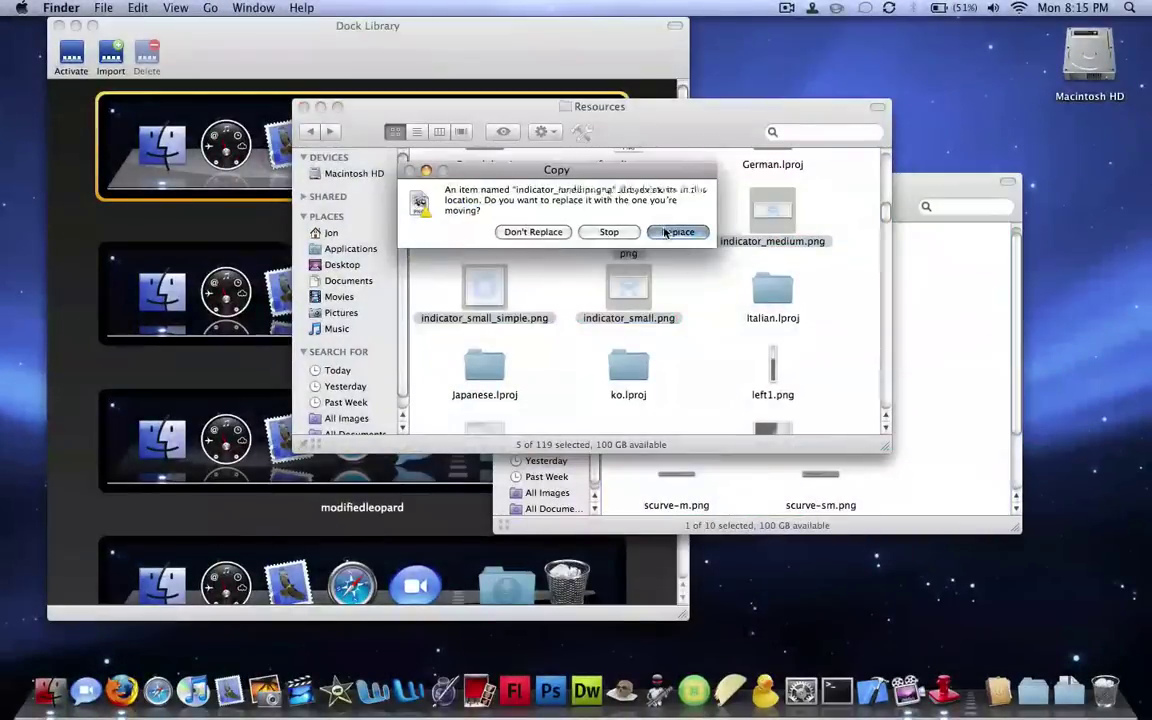
click(692, 207)
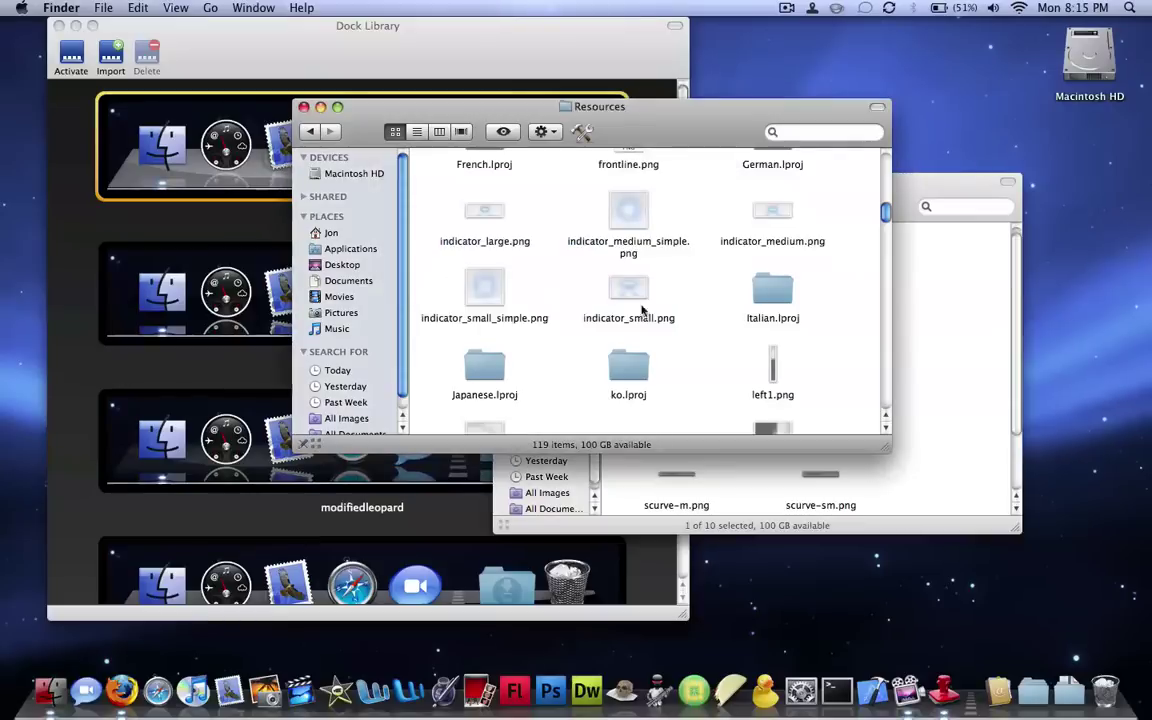
key(super+w)
Start and cancel a Dock Library import, then close the slickretro Finder window with Cmd+W.
scroll(753, 352, up, 1)
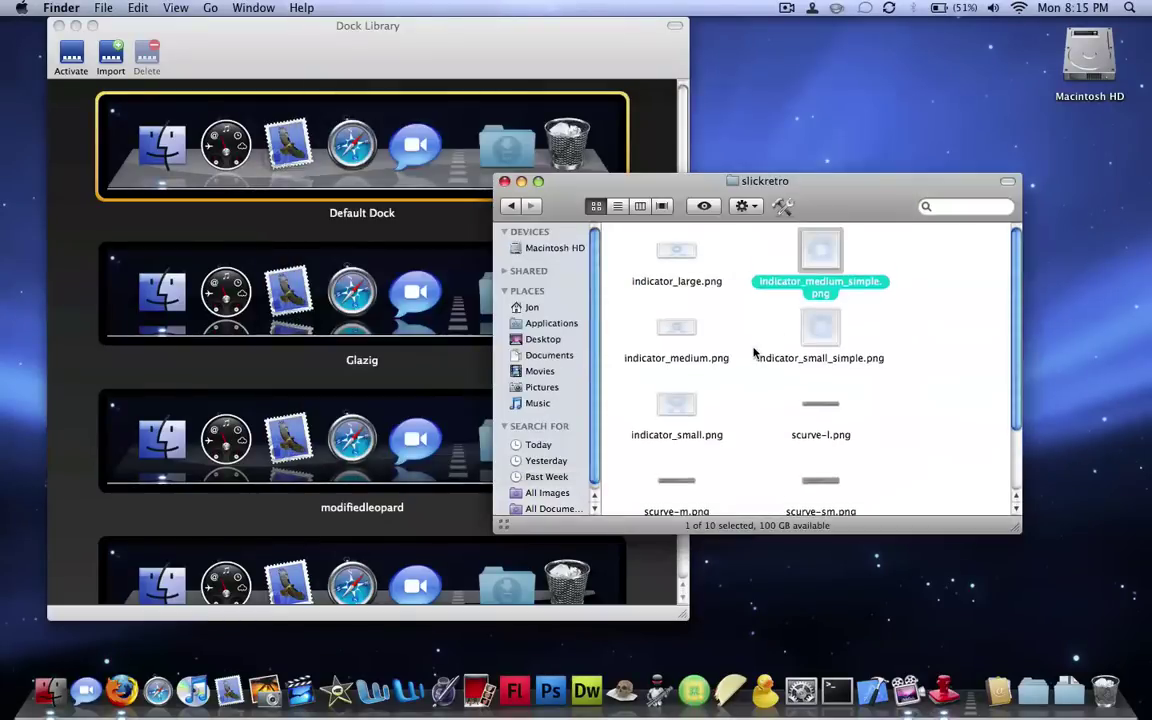
scroll(750, 343, down, 2)
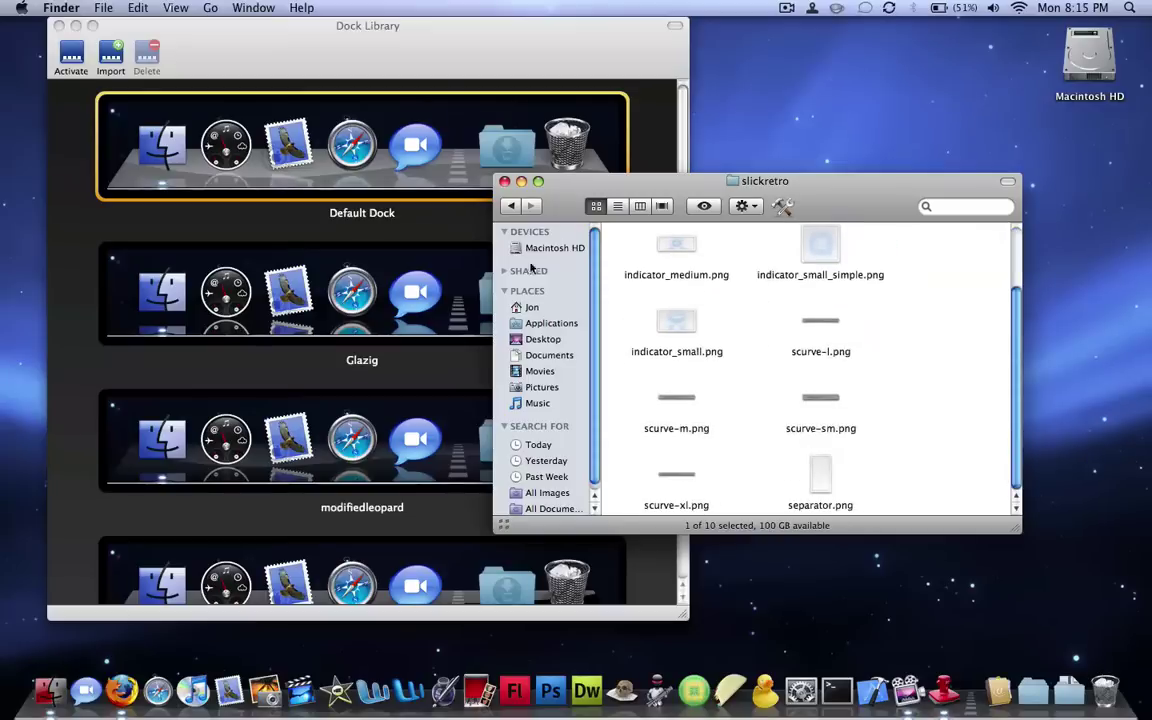
click(108, 48)
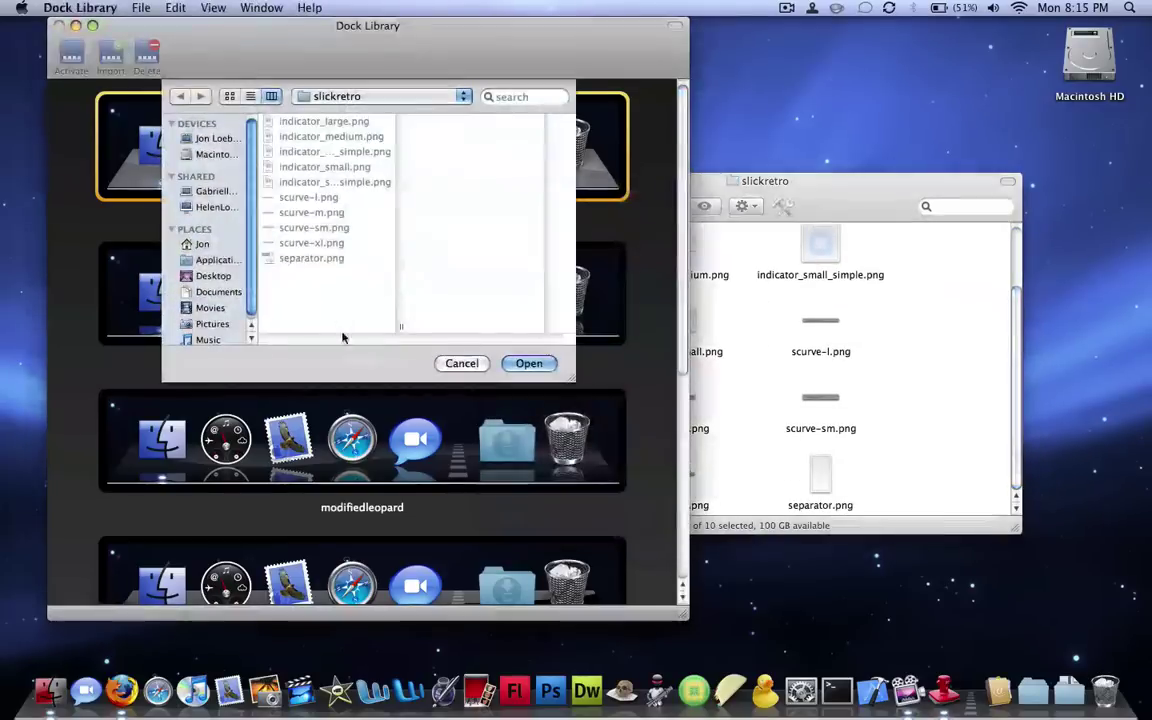
click(462, 362)
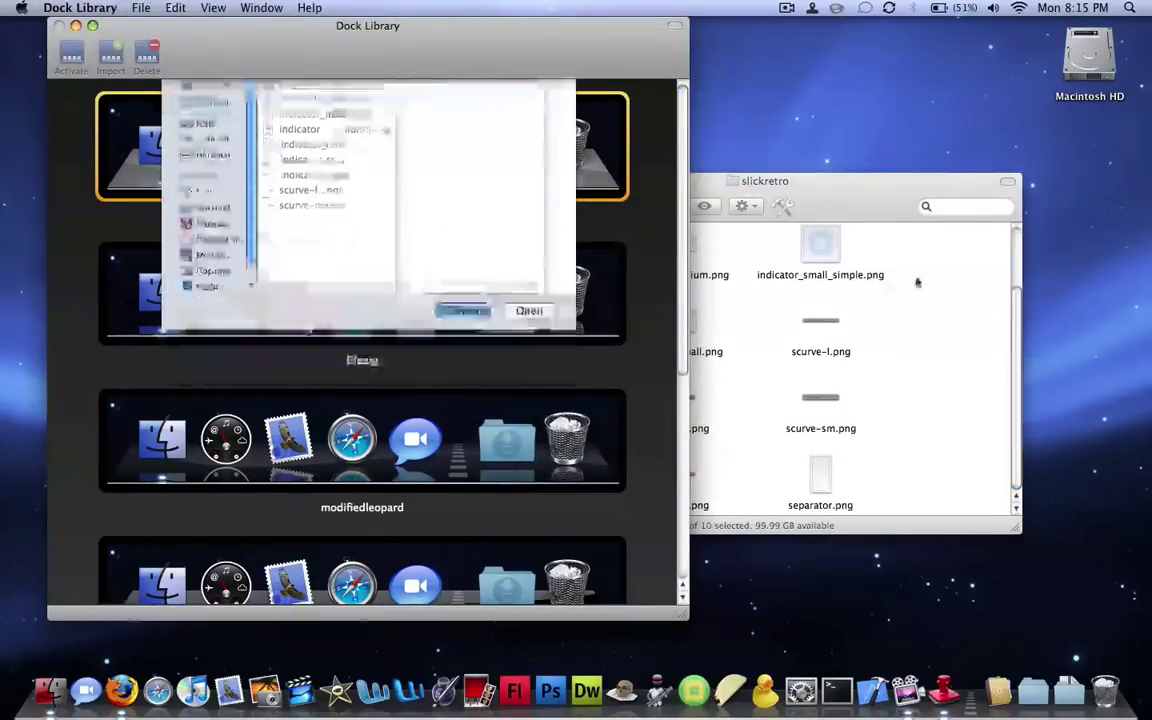
click(771, 404)
key(super+w)
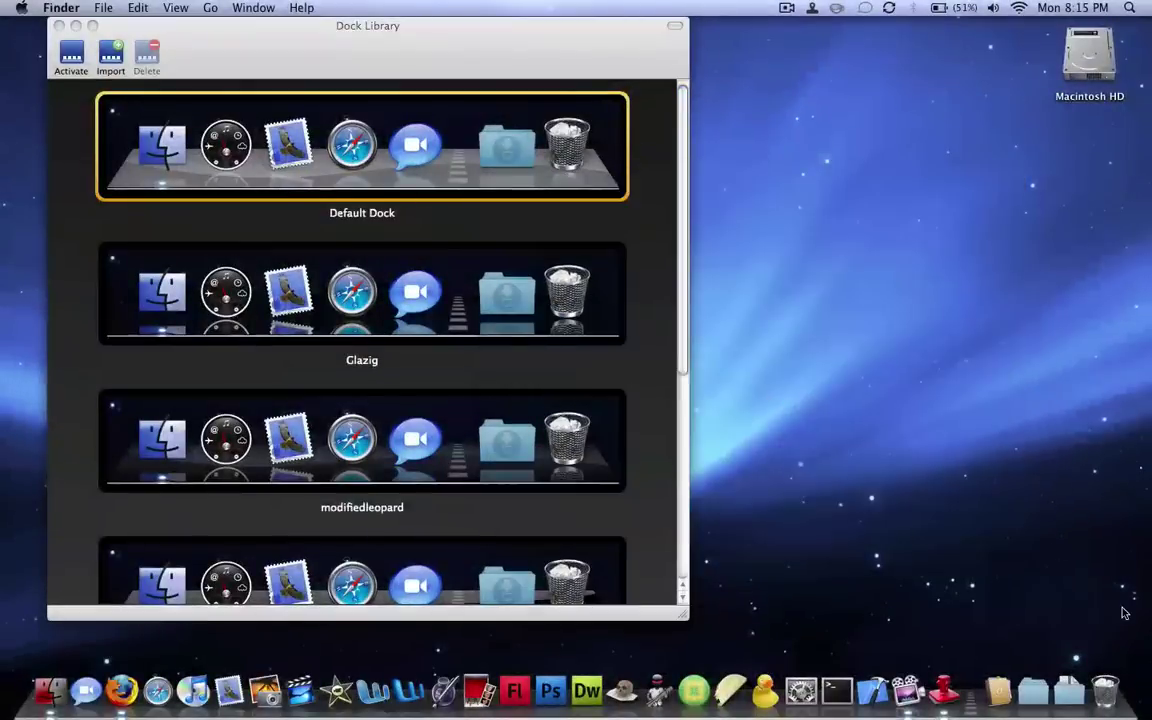
Select the Ruler dock theme, keep its name unchanged, and activate it.
scroll(431, 318, down, 3)
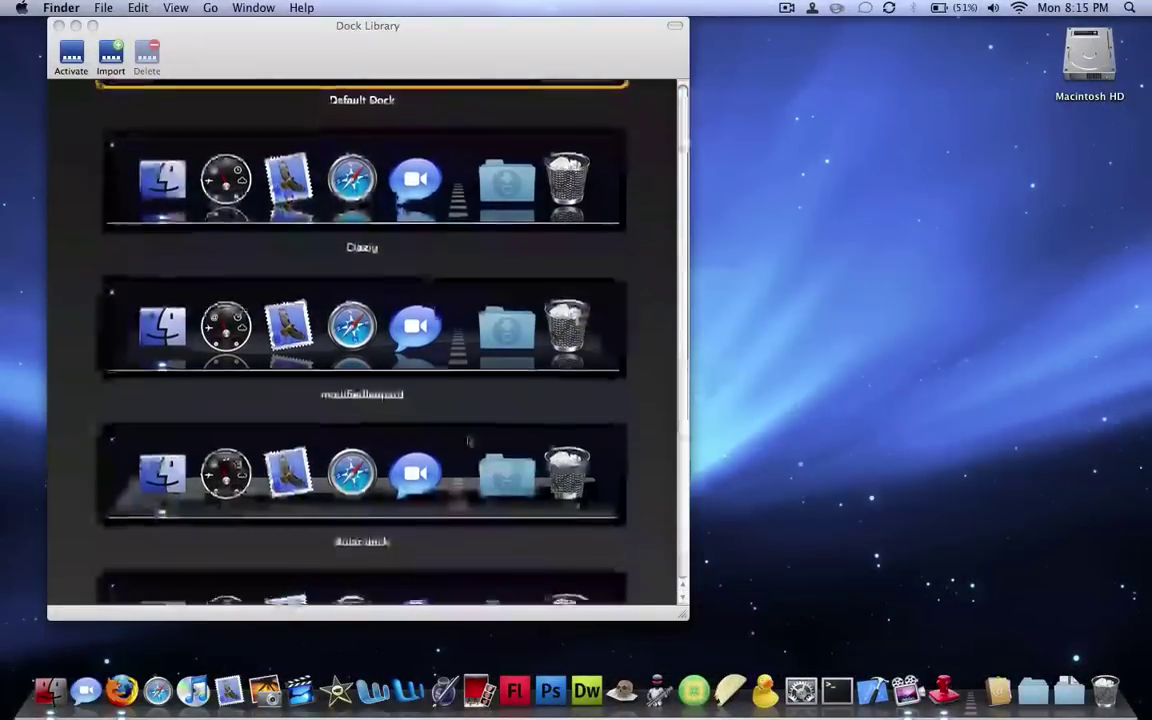
click(437, 476)
click(363, 480)
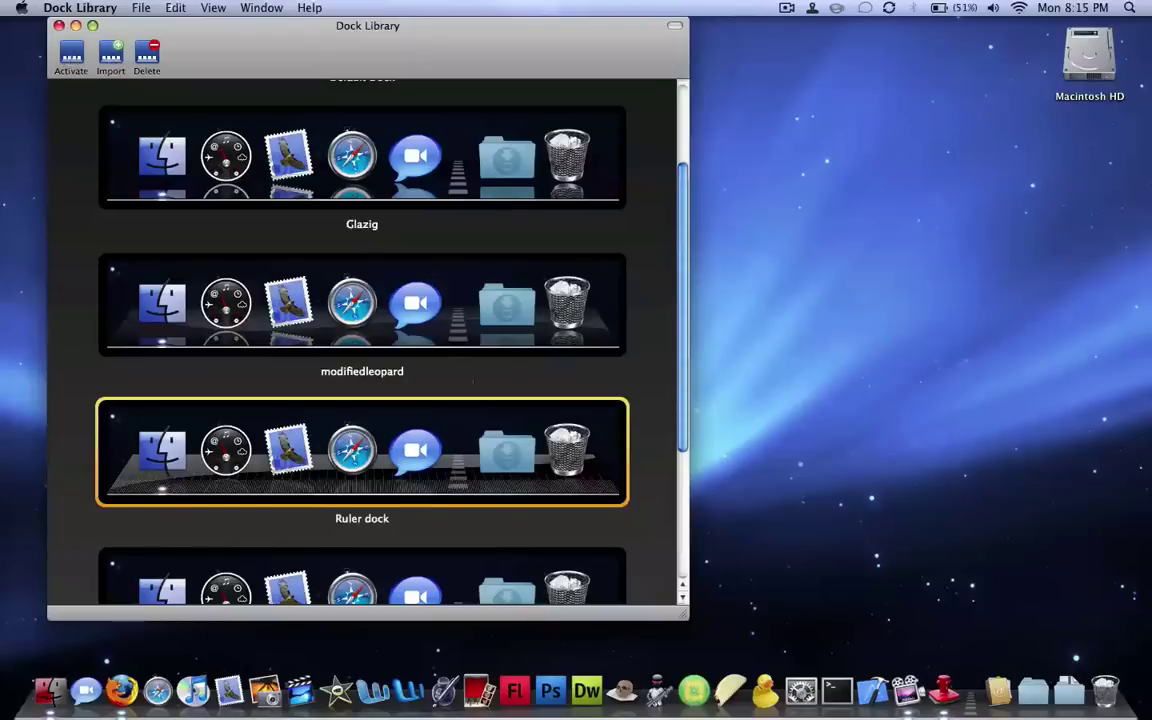
click(362, 519)
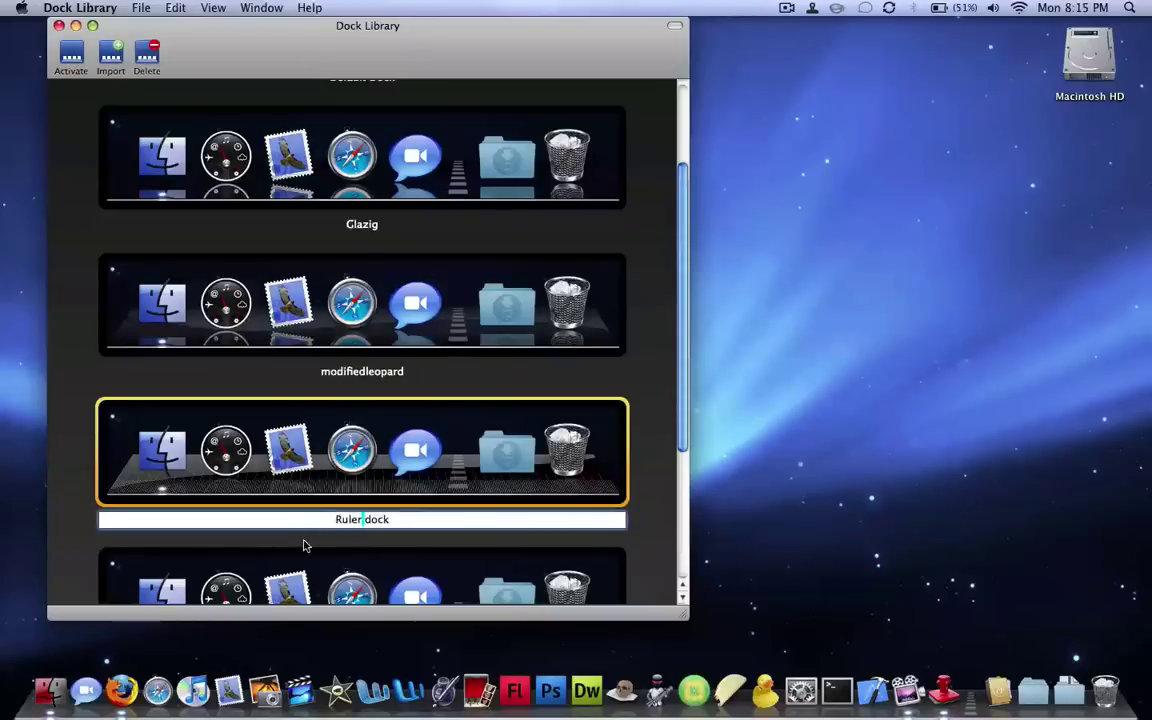
key(Return)
click(71, 55)
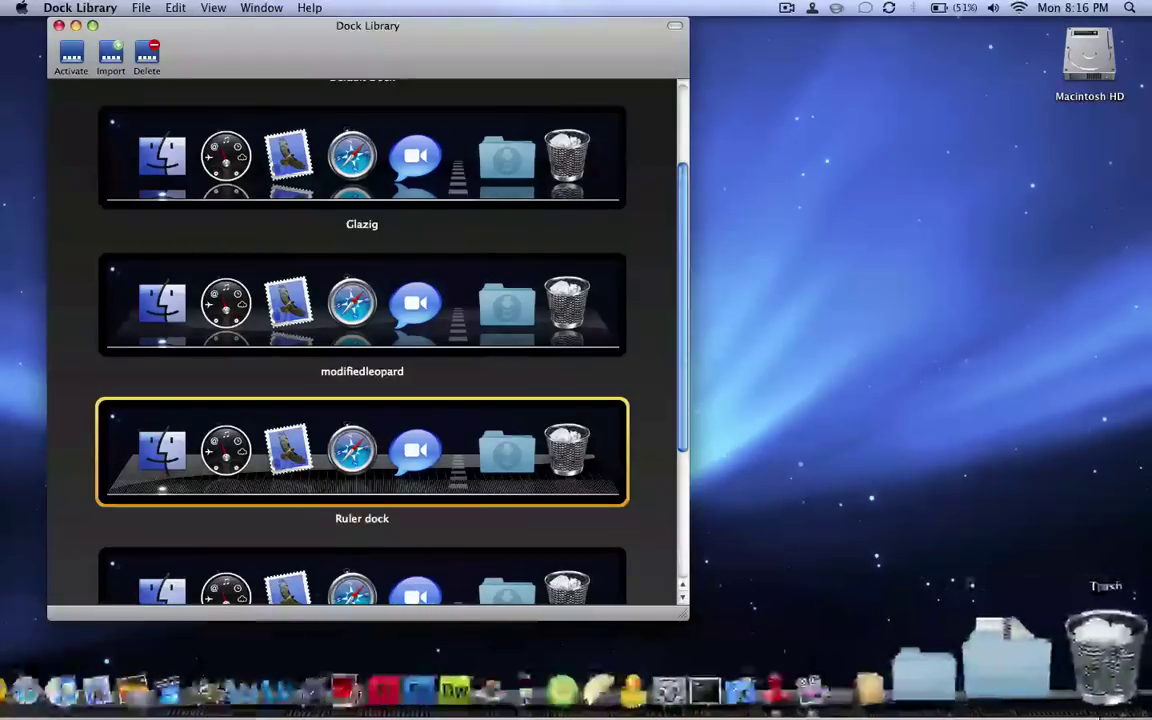
Activate the slickretro theme after a cancelled import, then quit Dock Library with Cmd+Q.
scroll(426, 363, down, 5)
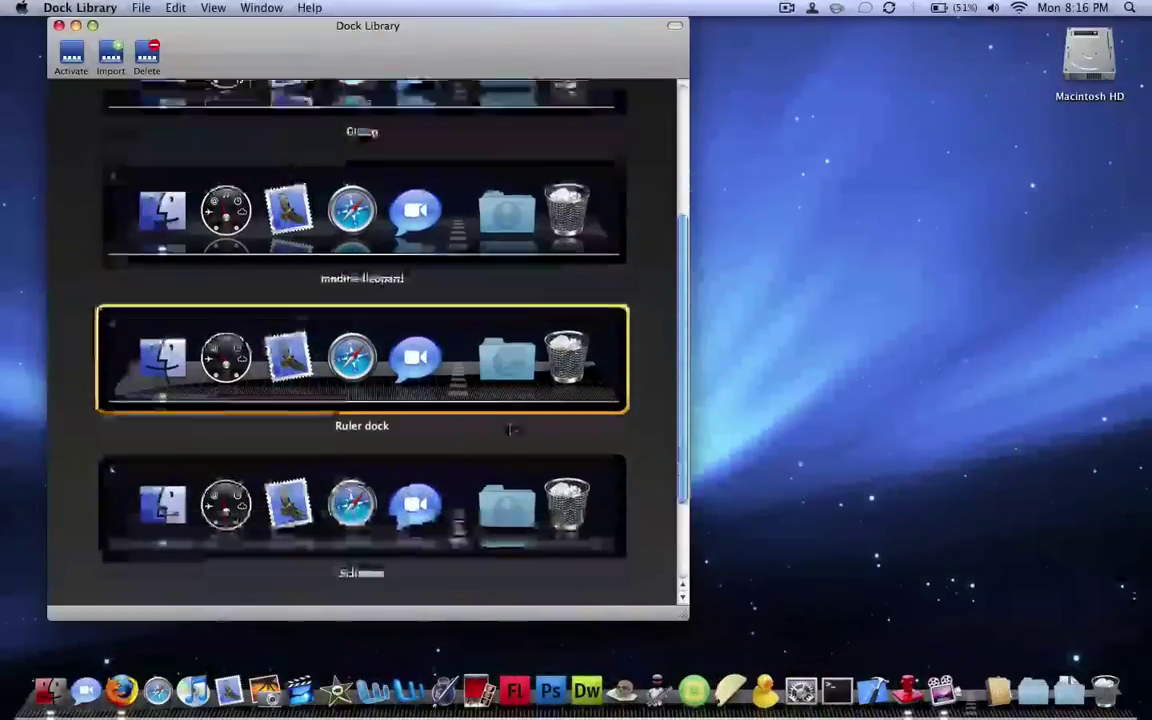
click(435, 515)
click(111, 55)
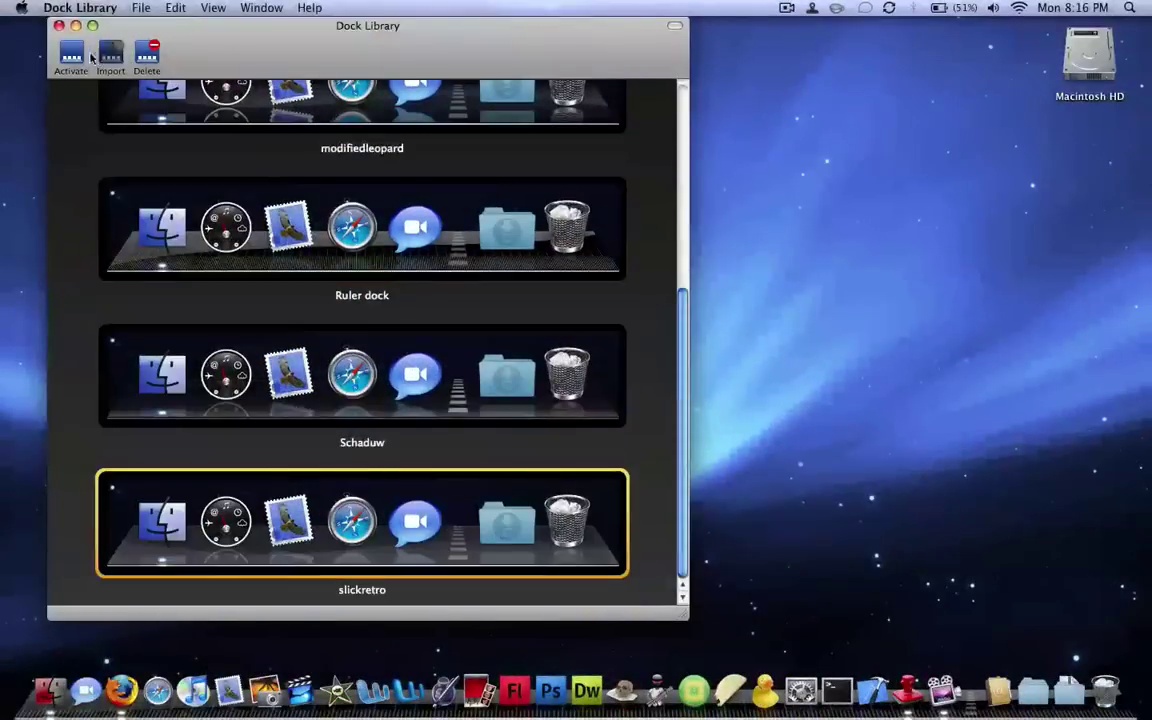
click(463, 363)
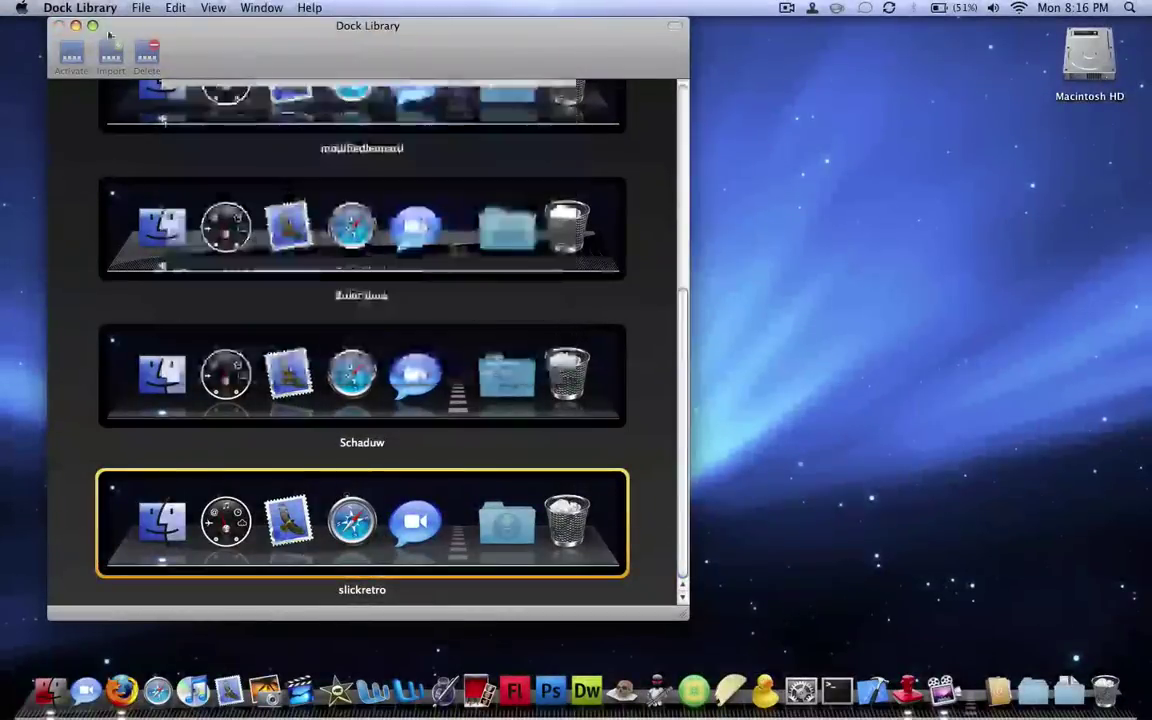
click(72, 55)
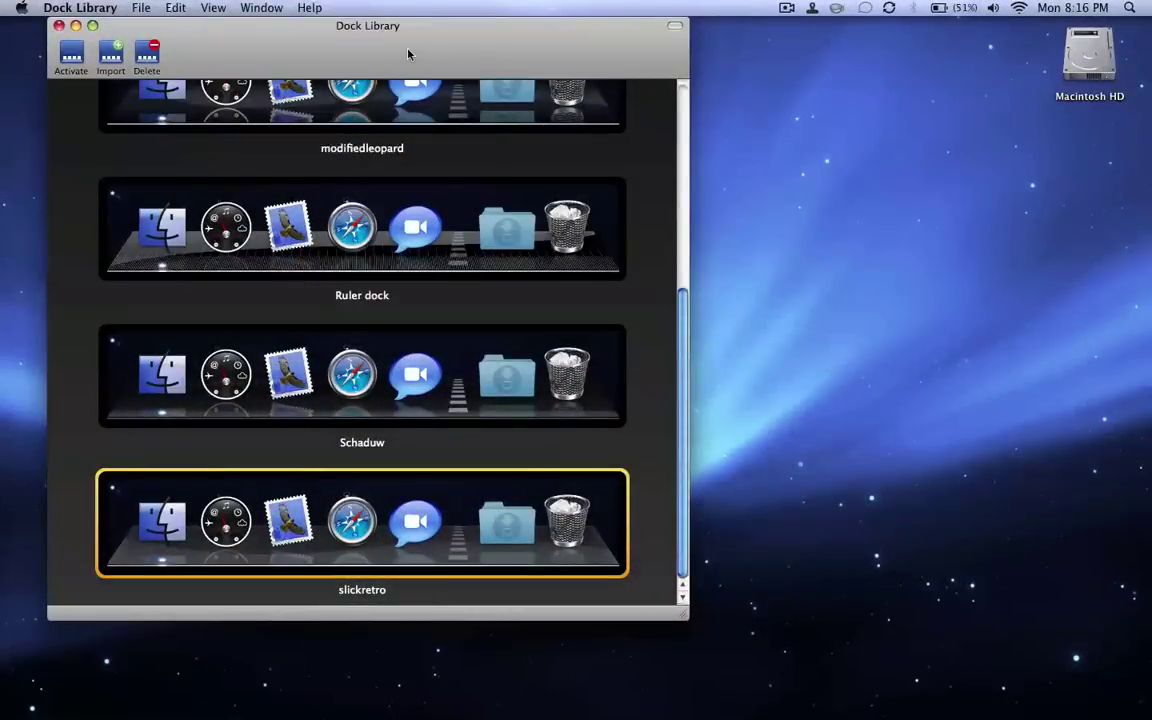
key(super+q)
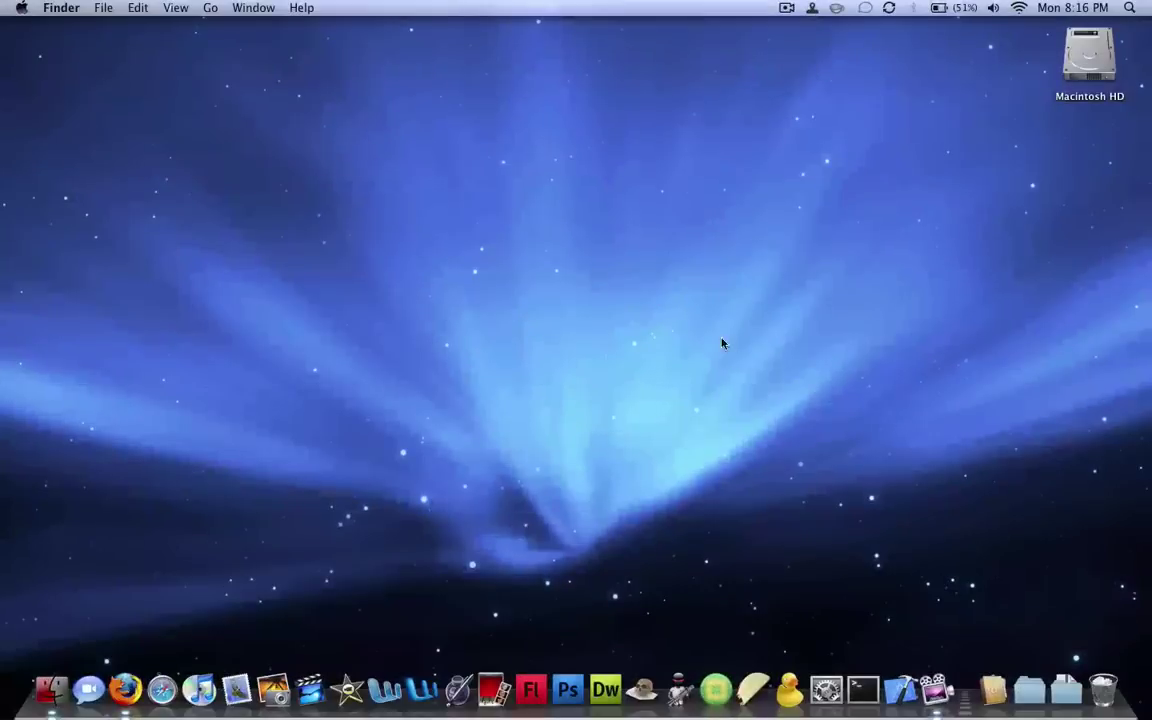